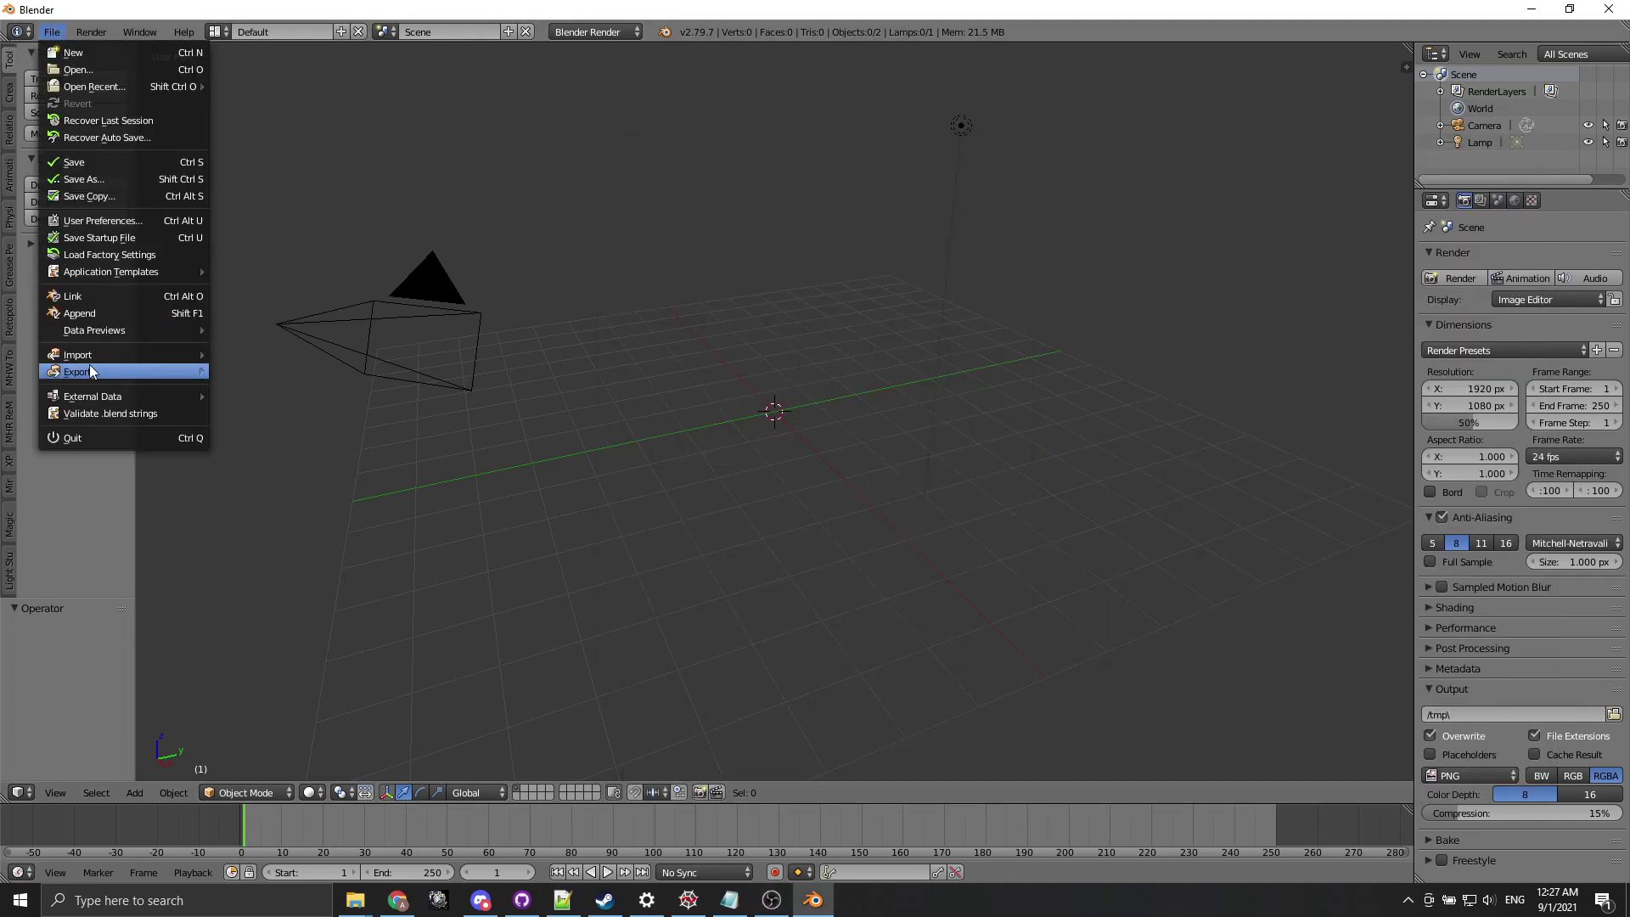
Import the MHW MOD3 file f_body500_0000.mod3 with its skeleton brought in as an armature.
{"action": "mouse_move", "coordinate": [90, 356]}
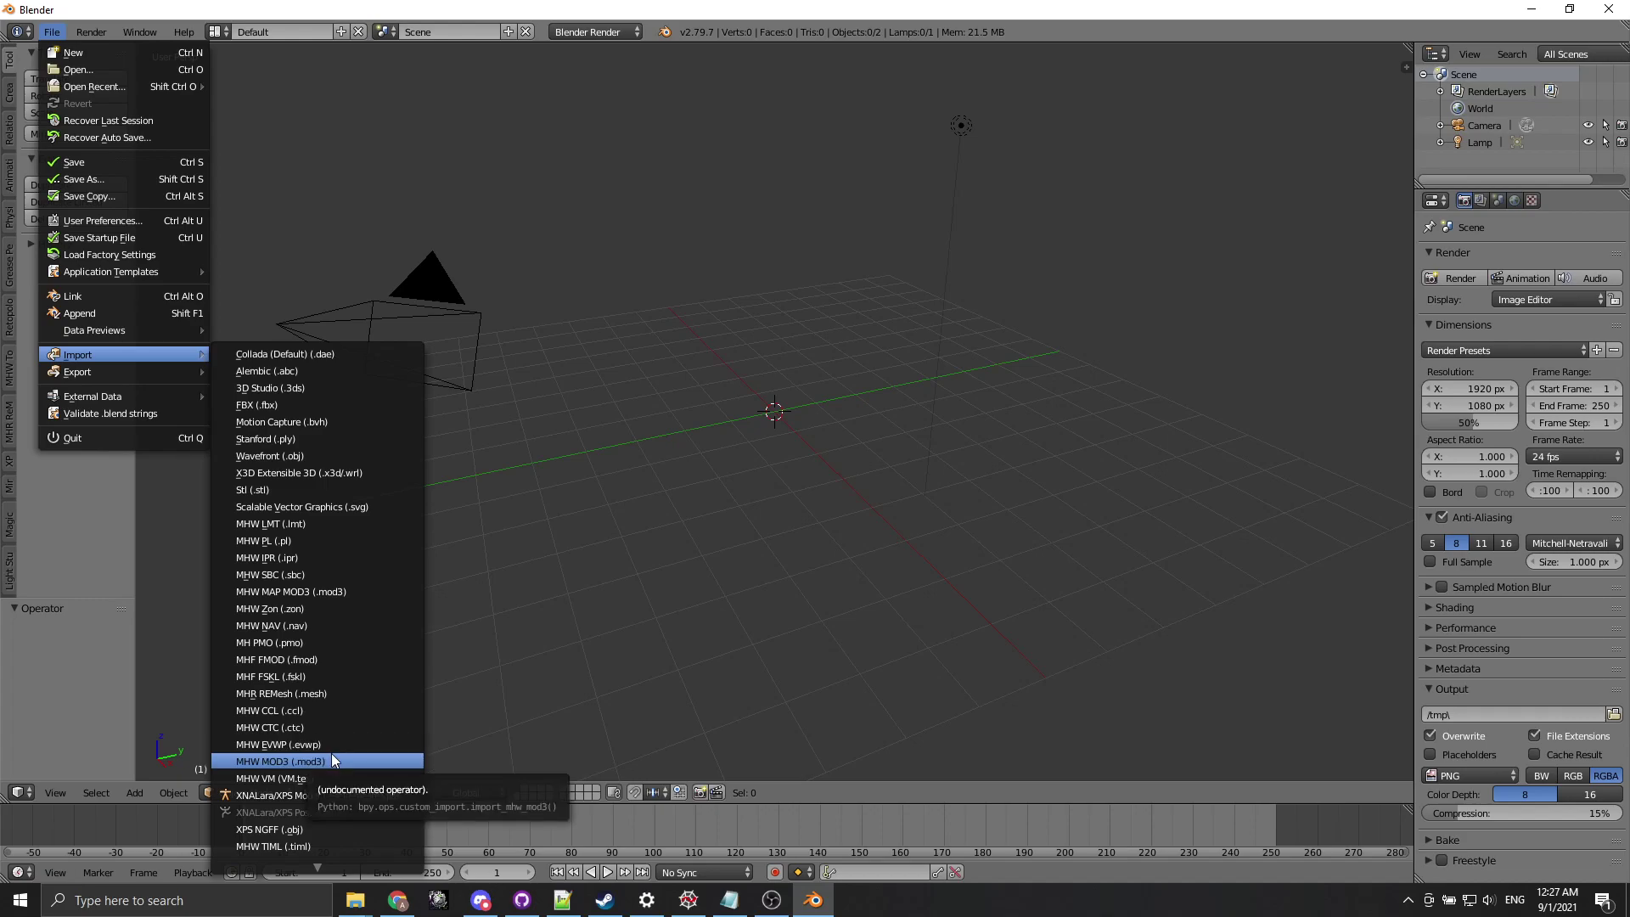
{"action": "left_click", "coordinate": [333, 761]}
{"action": "left_click", "coordinate": [54, 378]}
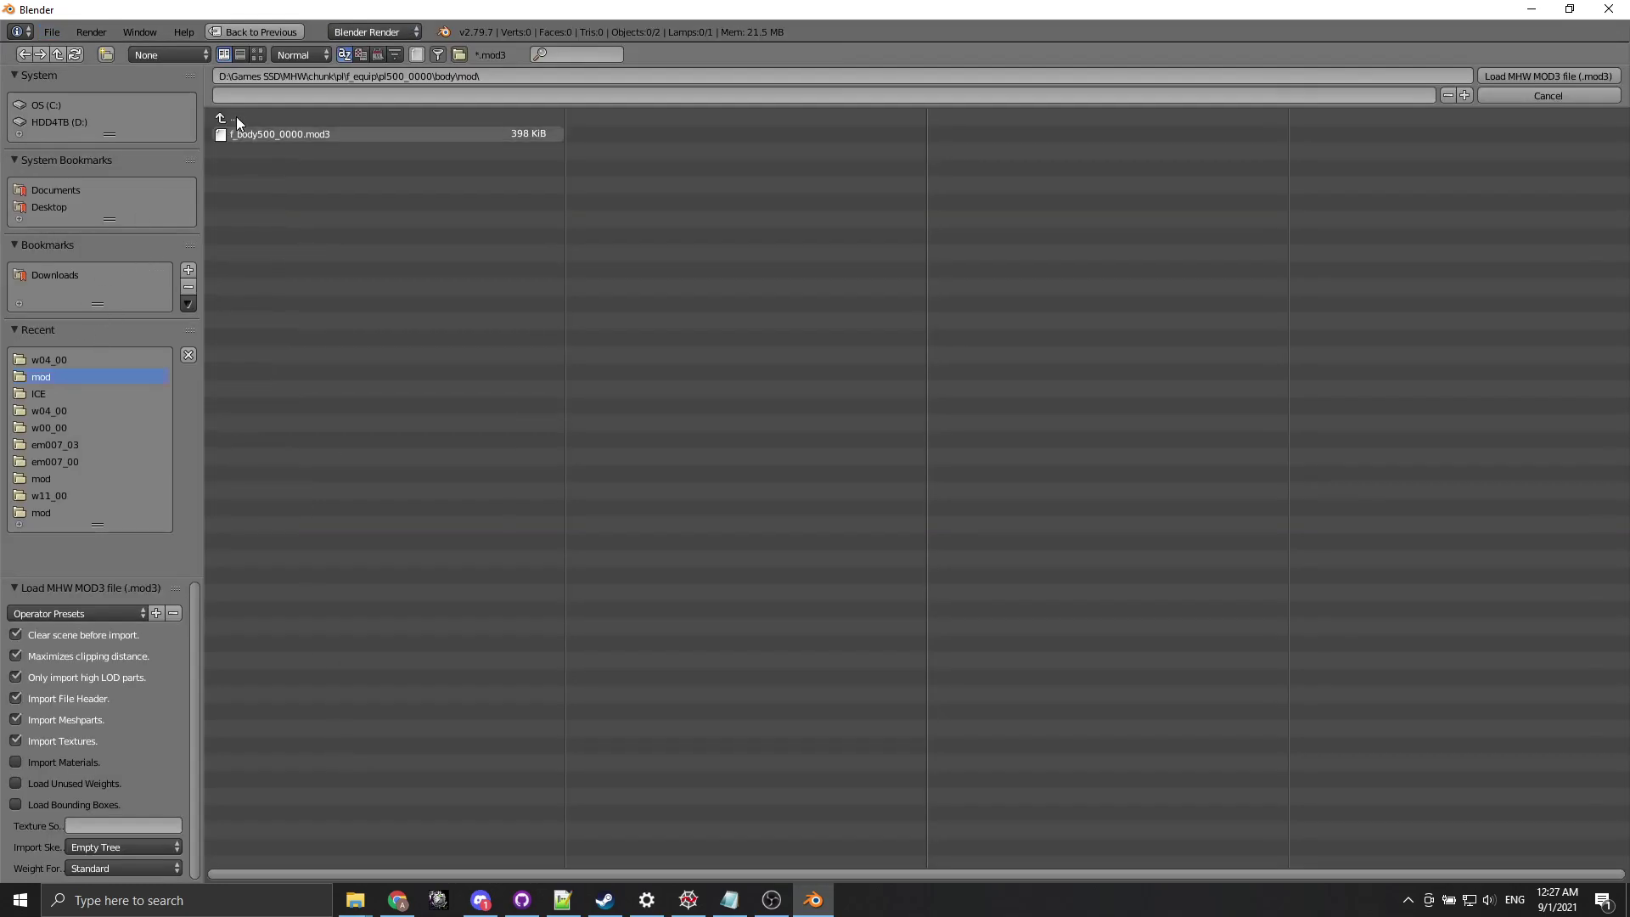
{"action": "left_click", "coordinate": [263, 136]}
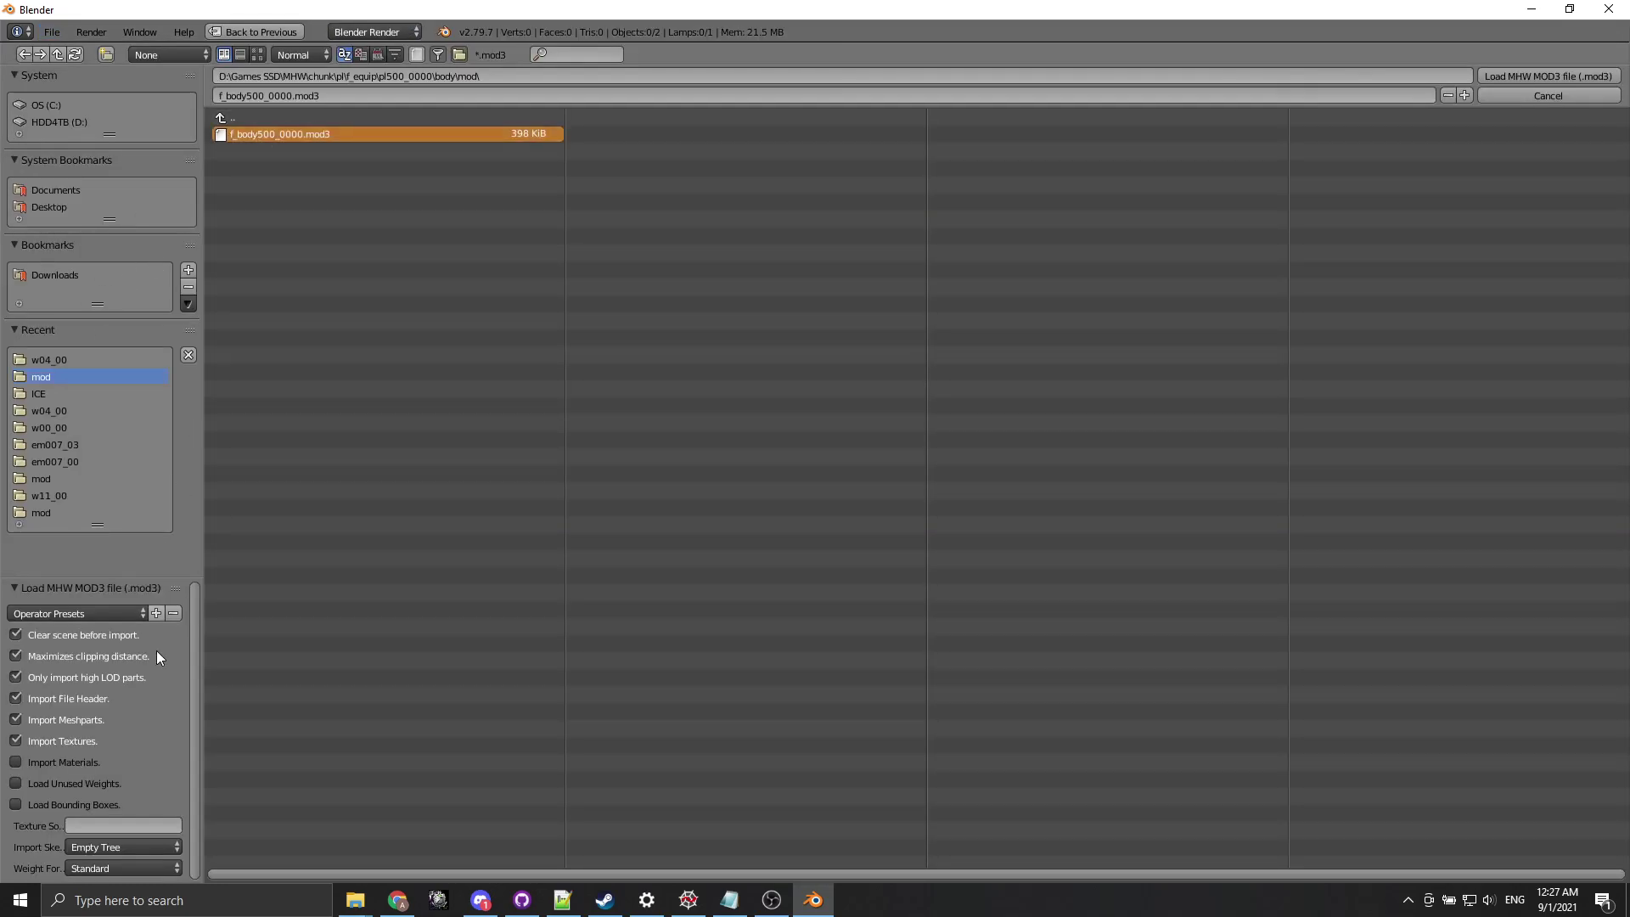
{"action": "left_click", "coordinate": [110, 846]}
{"action": "left_click", "coordinate": [115, 790]}
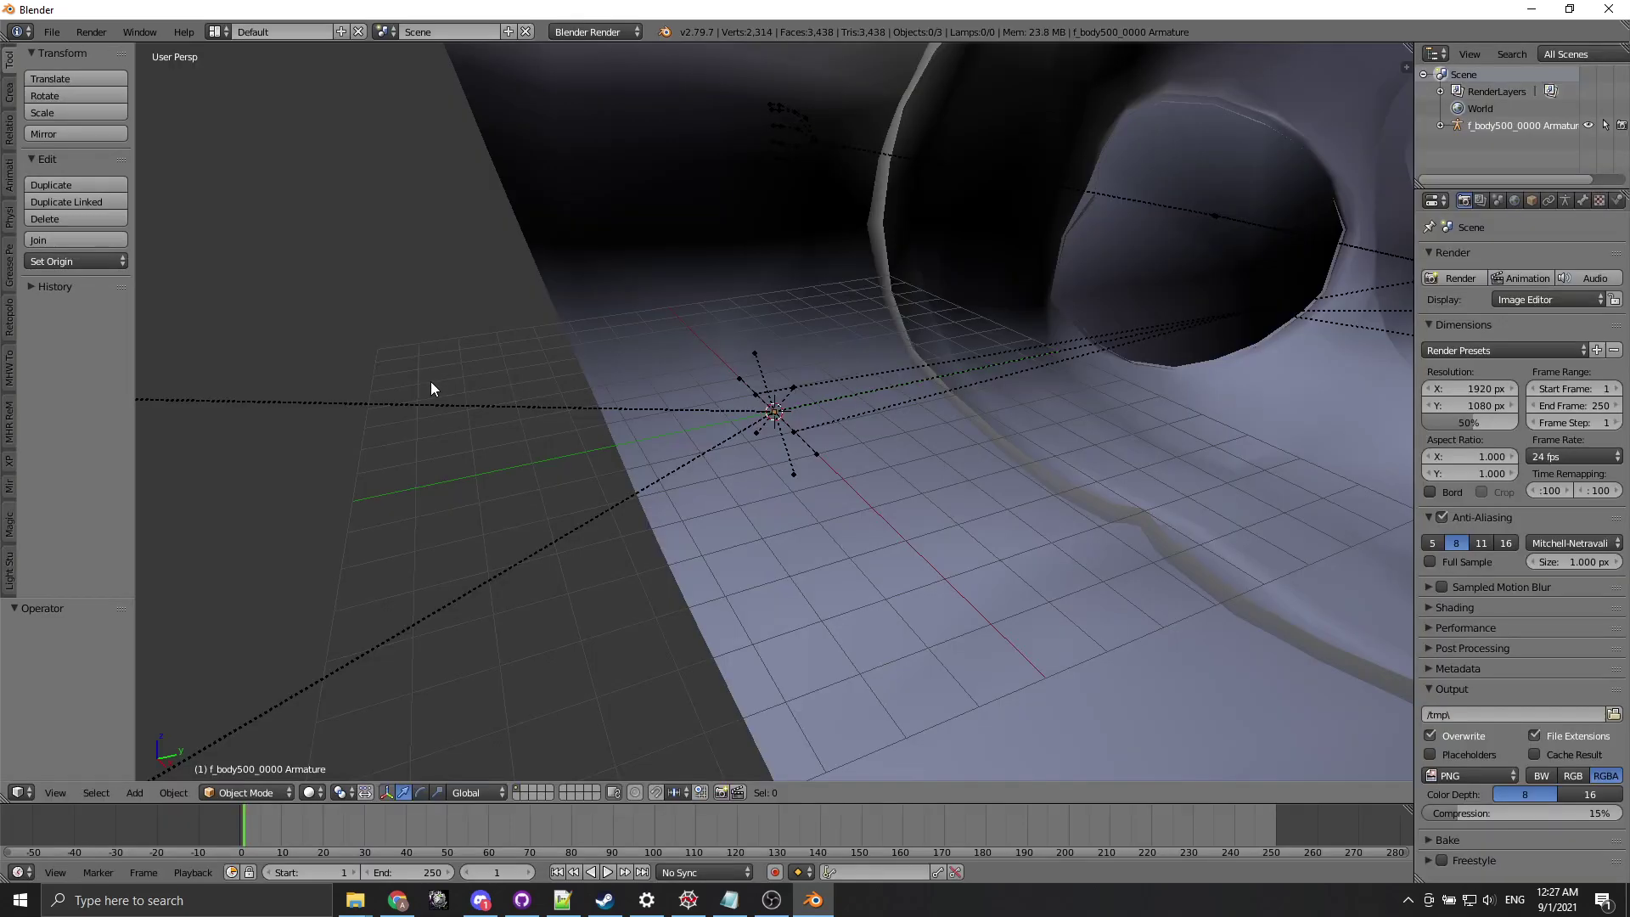
Select the armature of the imported body model and view it from the front.
{"action": "scroll", "coordinate": [637, 299], "scroll_direction": "down", "scroll_amount": 12}
{"action": "middle_click_drag", "start_coordinate": [455, 237], "coordinate": [818, 462]}
{"action": "right_click", "coordinate": [848, 324]}
{"action": "middle_click_drag", "start_coordinate": [848, 324], "coordinate": [558, 215]}
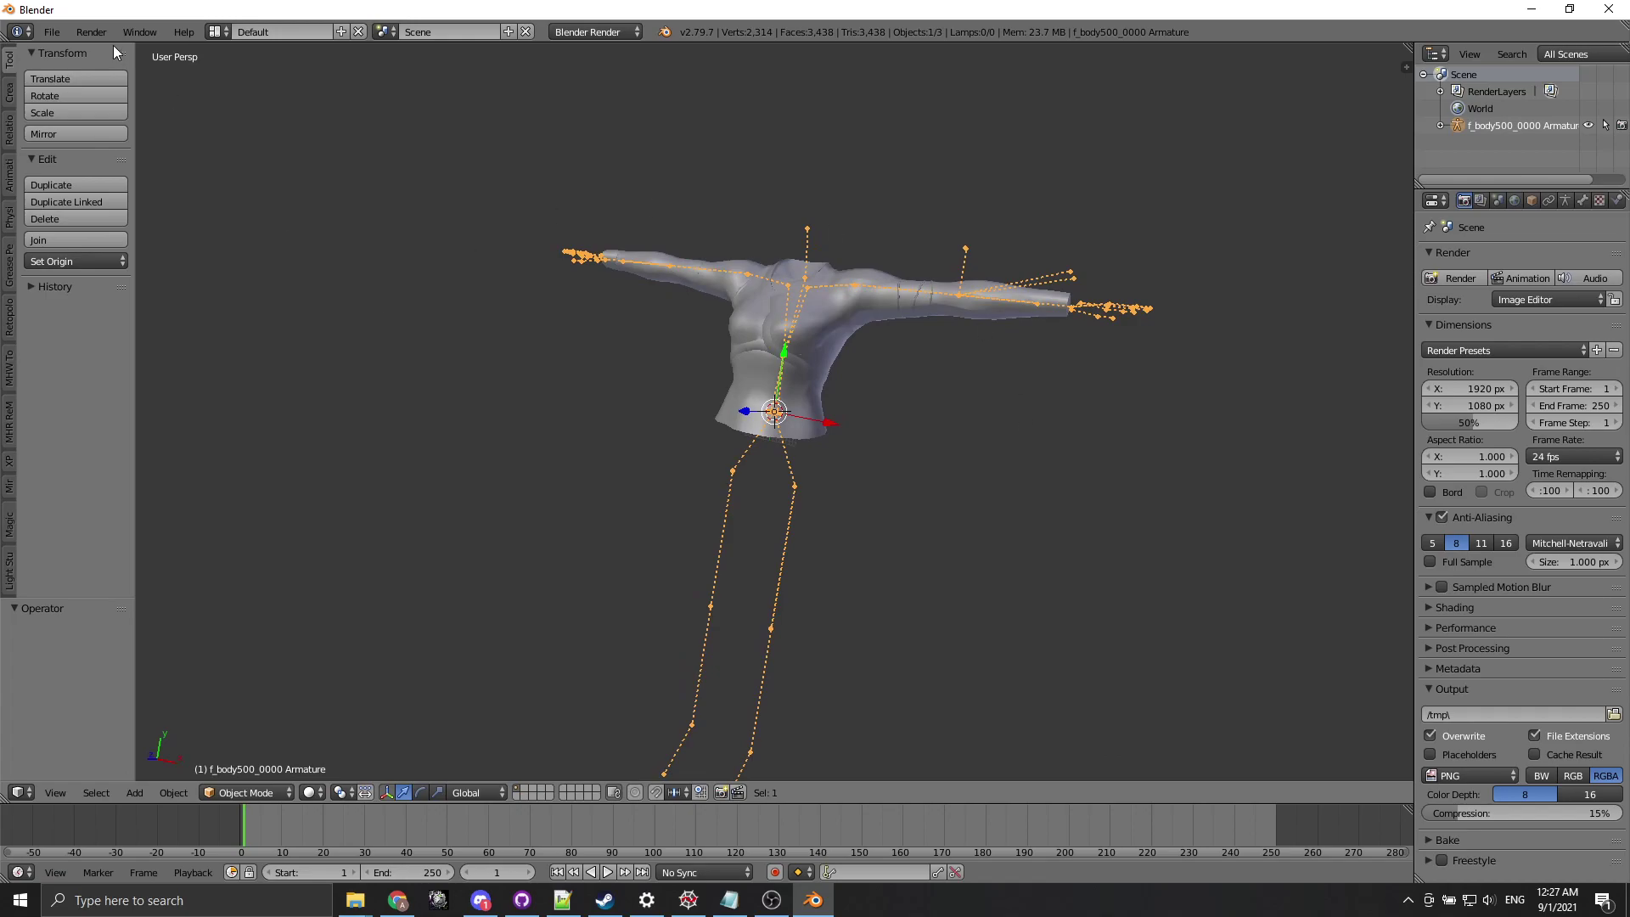
Open the recent file BodyBase.blend and select the f_body500_0000 armature.
{"action": "left_click", "coordinate": [52, 32]}
{"action": "mouse_move", "coordinate": [102, 87]}
{"action": "left_click", "coordinate": [267, 89]}
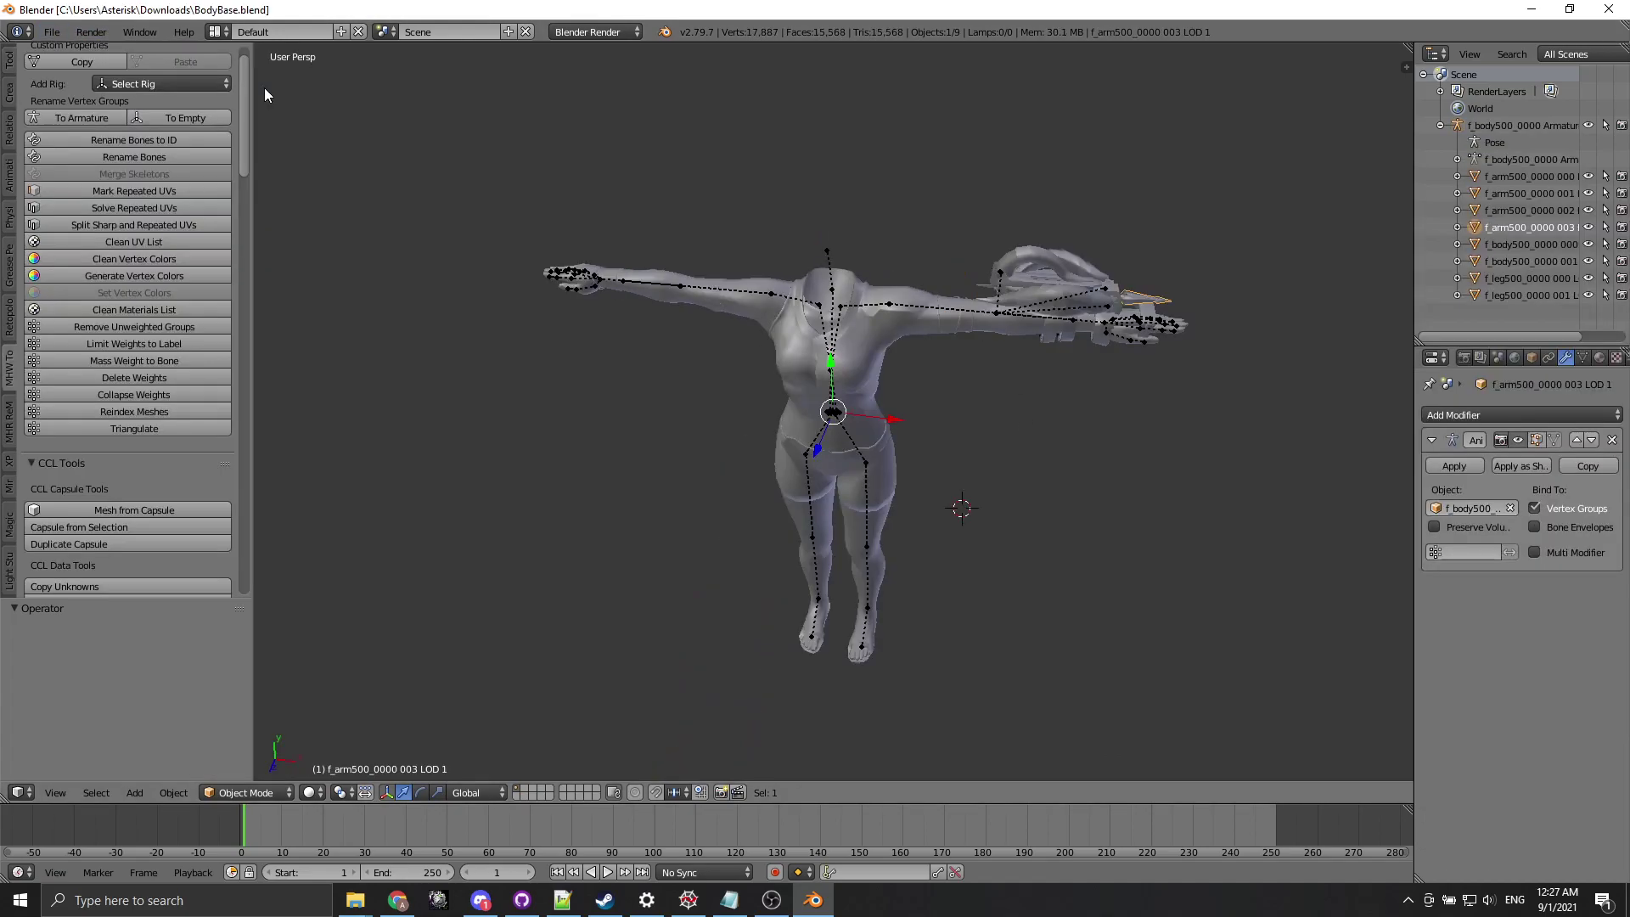
{"action": "scroll", "coordinate": [1019, 710], "scroll_direction": "up", "scroll_amount": 5}
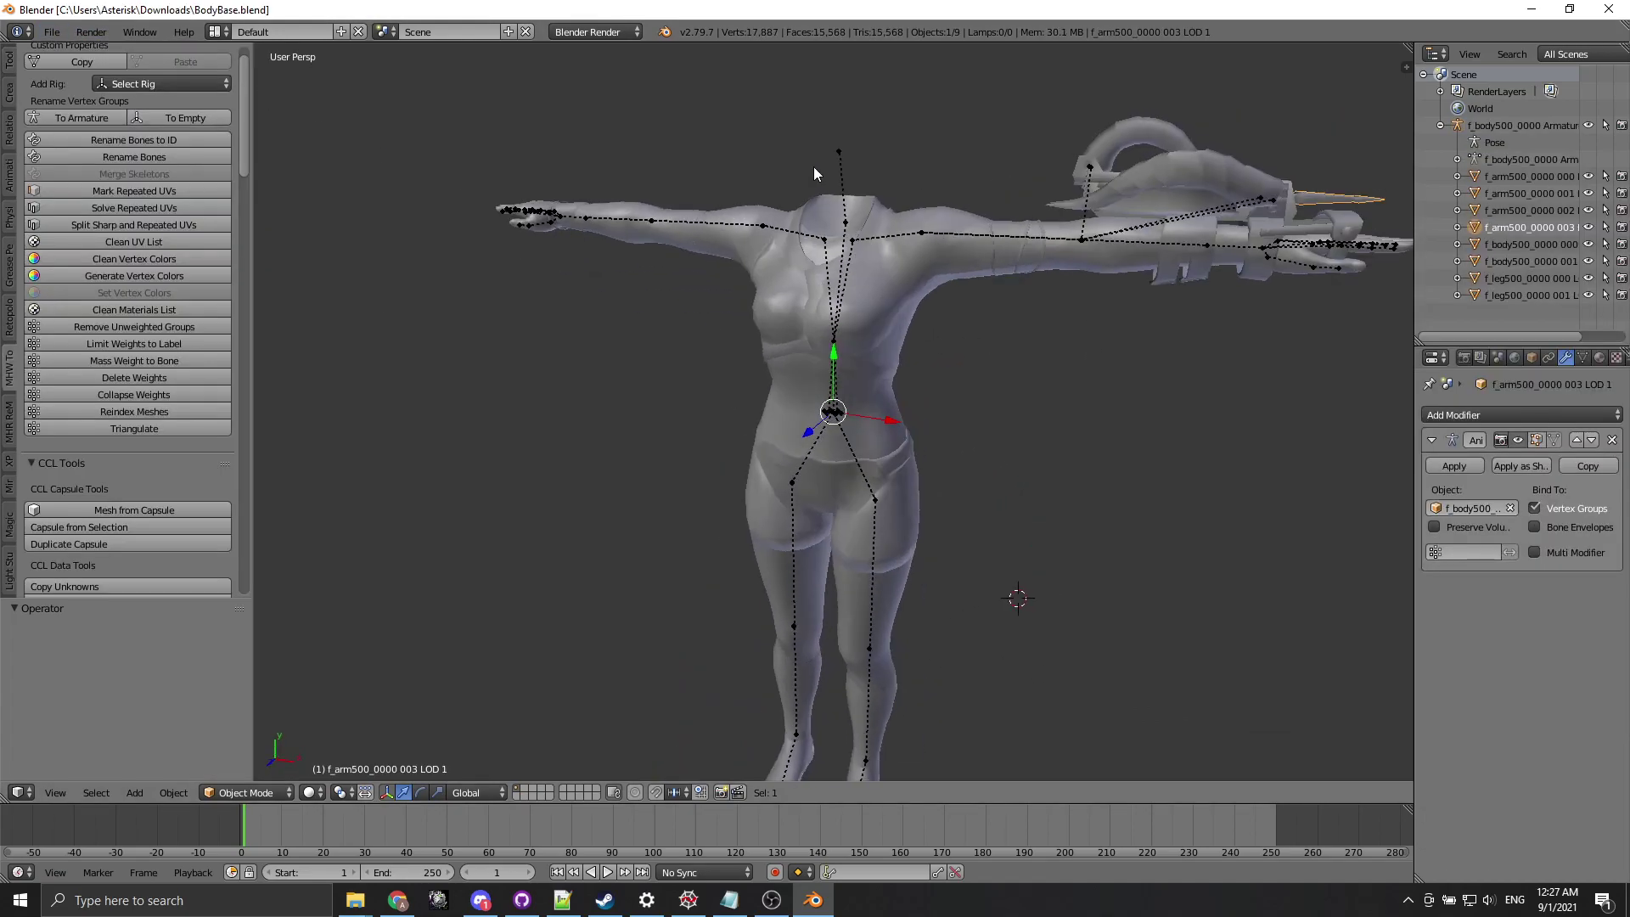
{"action": "right_click", "coordinate": [841, 189]}
{"action": "scroll", "coordinate": [872, 341], "scroll_direction": "down", "scroll_amount": 2}
{"action": "scroll", "coordinate": [793, 349], "scroll_direction": "up", "scroll_amount": 1}
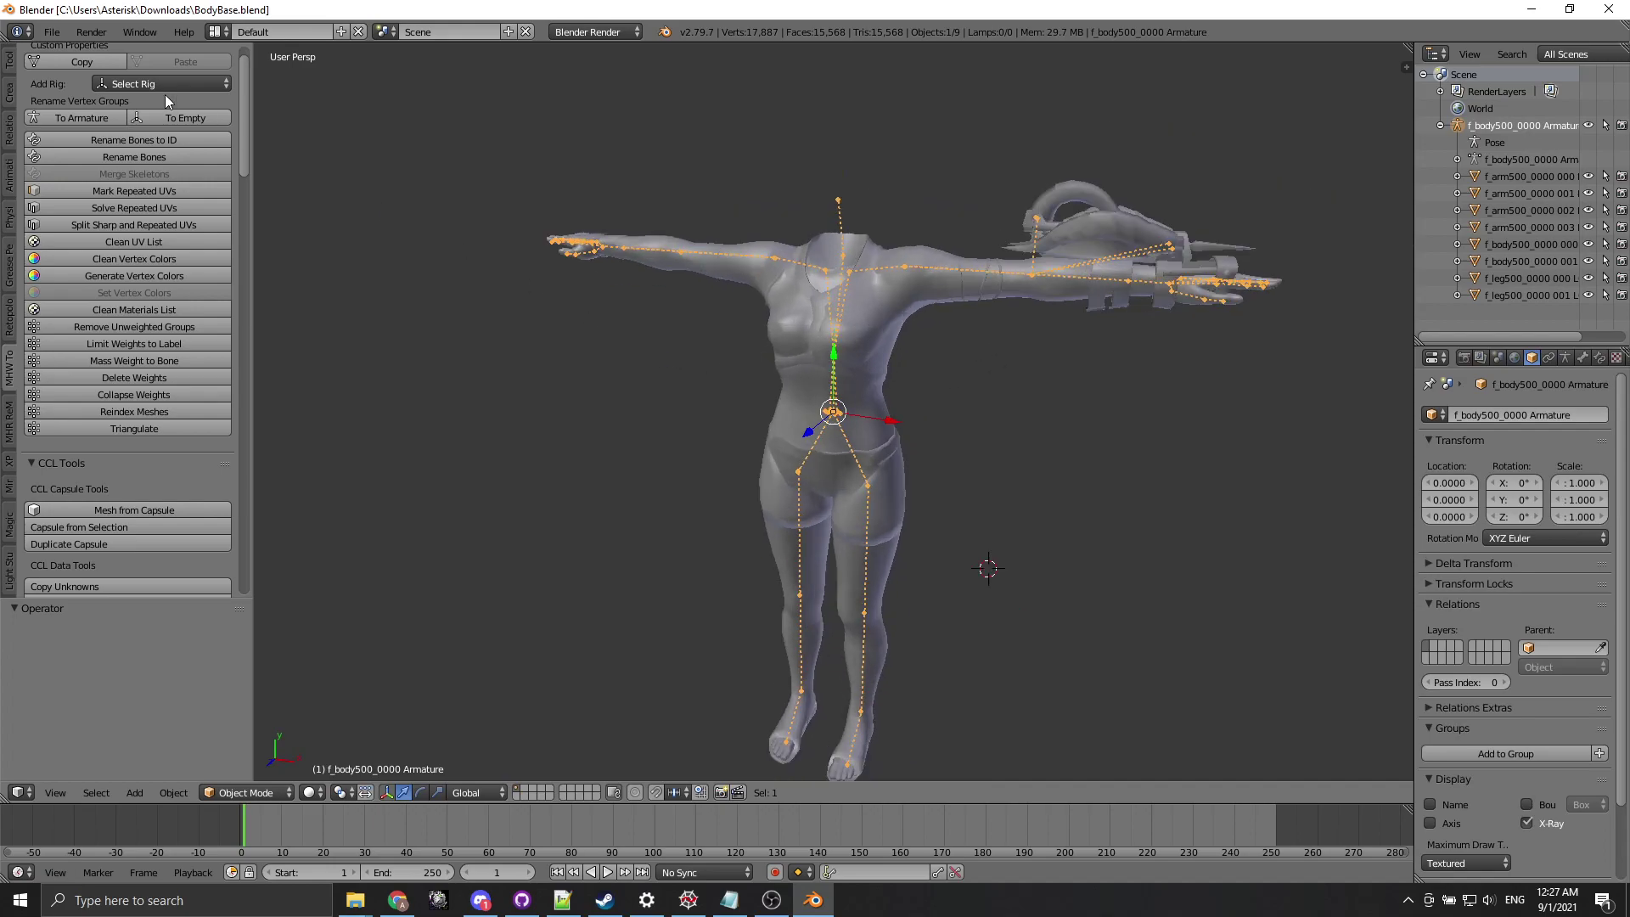
Start an MHW LMT import and choose w04_00.lmt from the recent wp04 w04_00 folder.
{"action": "left_click", "coordinate": [67, 34]}
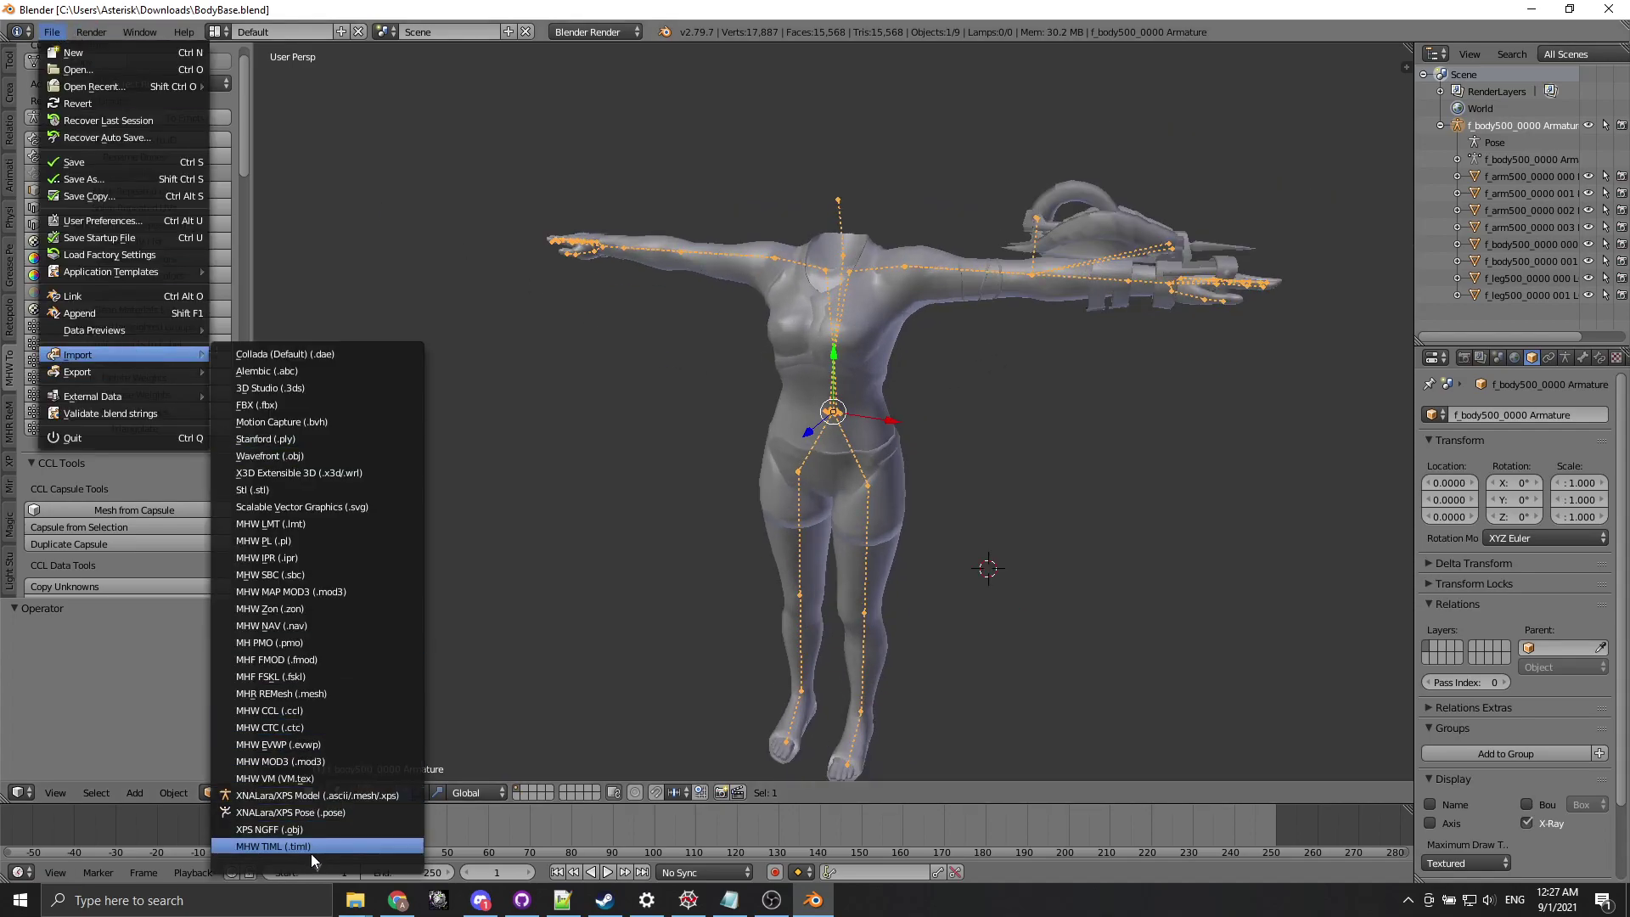
{"action": "mouse_move", "coordinate": [310, 865]}
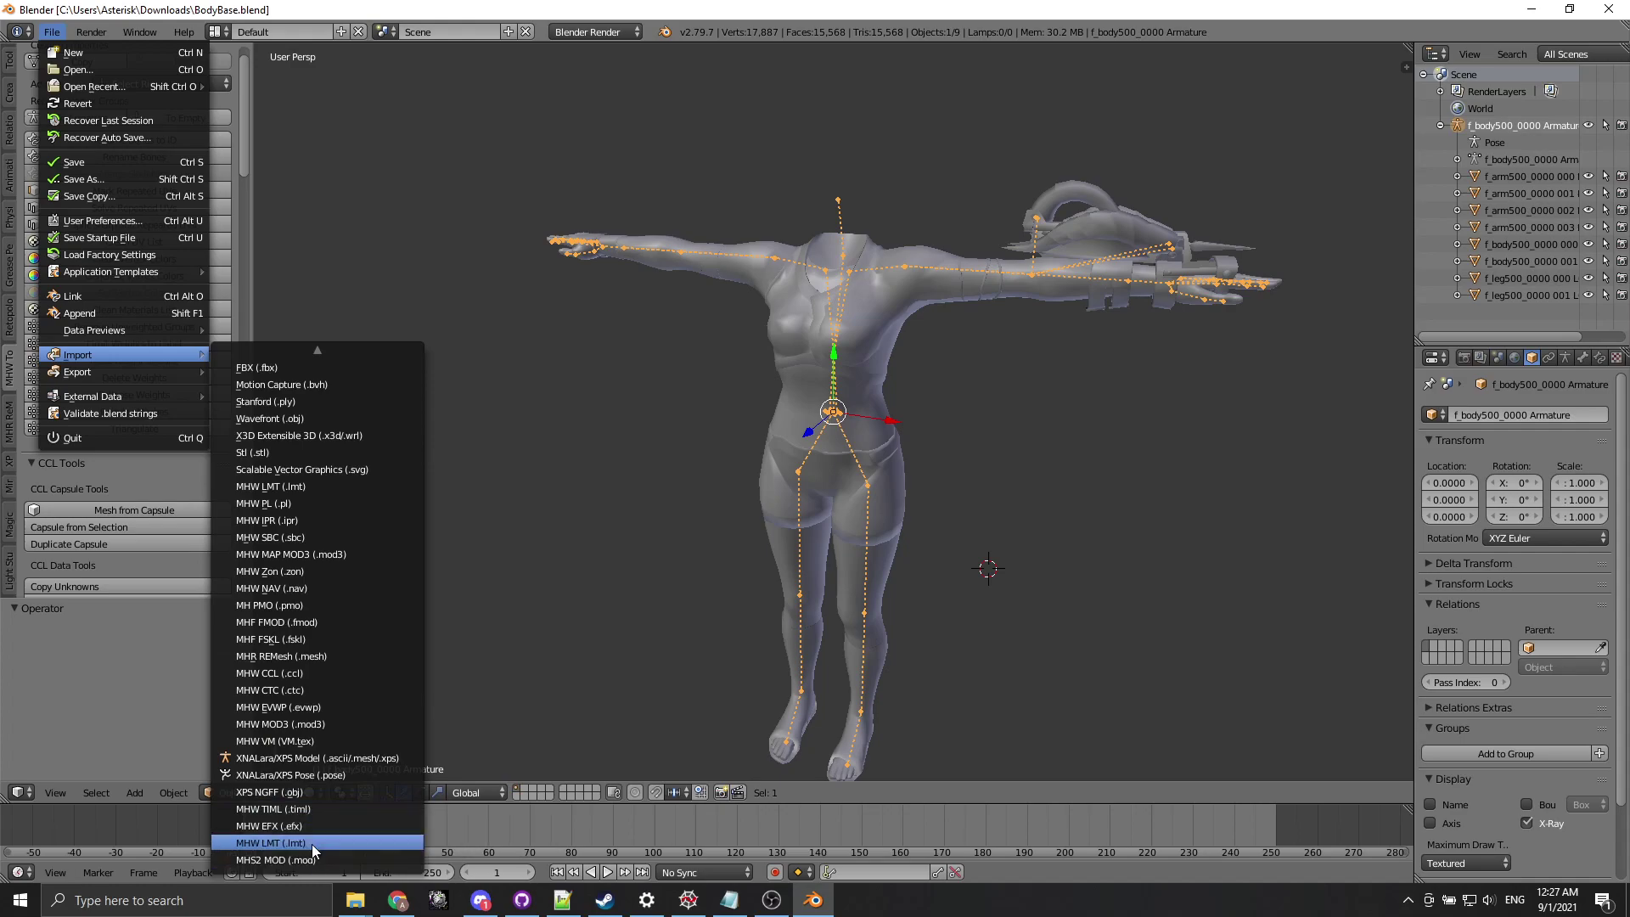
{"action": "left_click", "coordinate": [307, 842]}
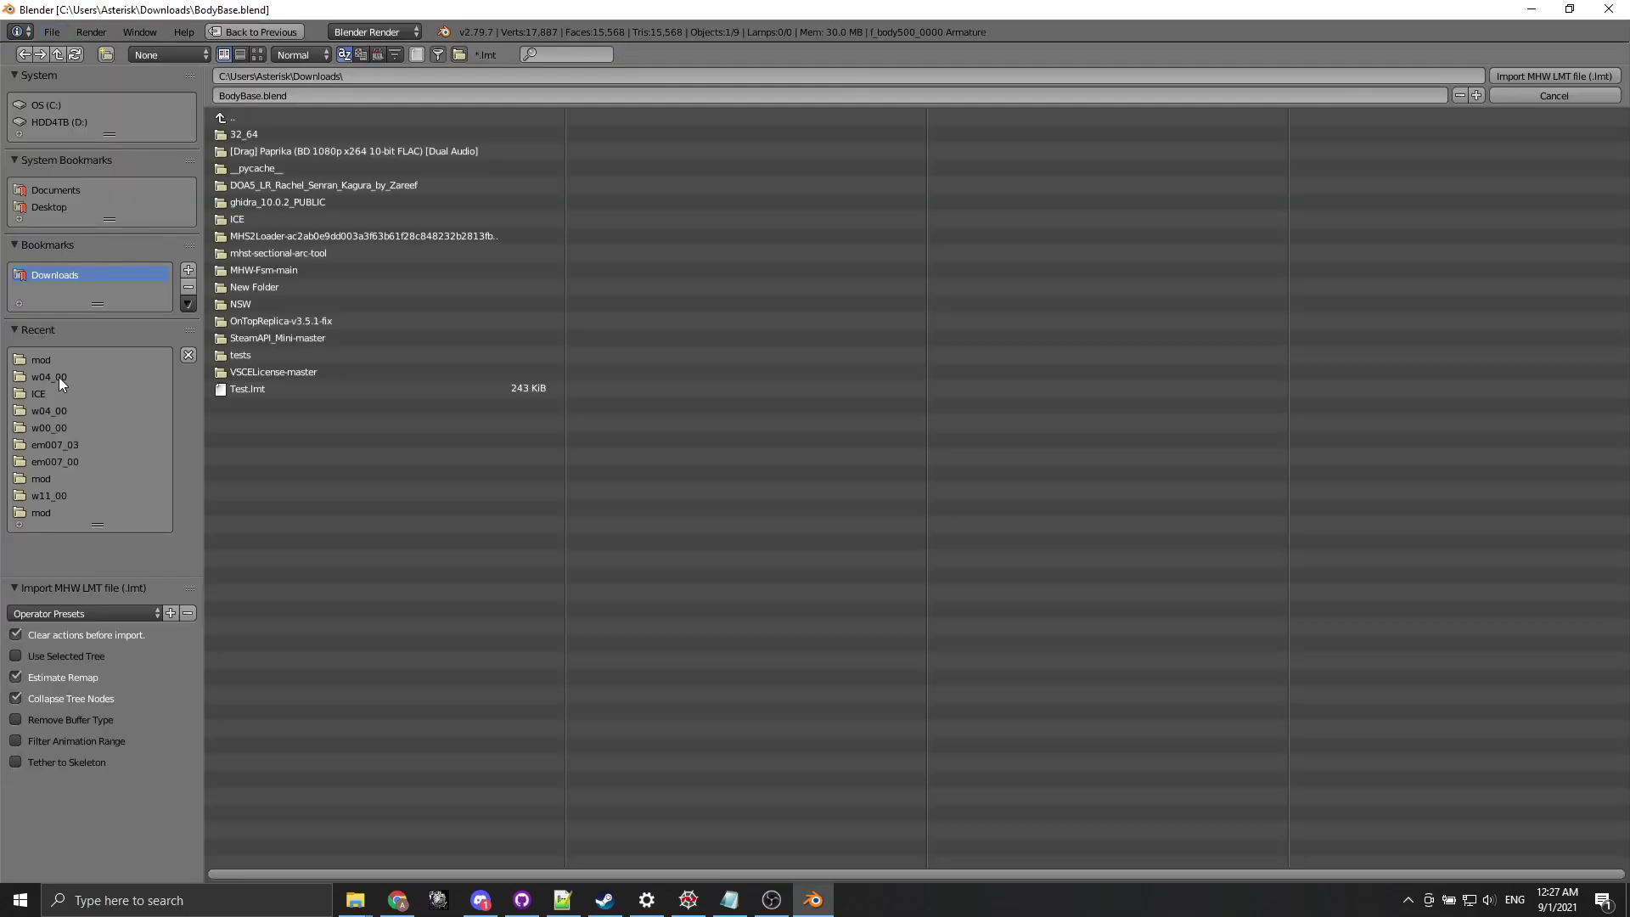
{"action": "left_click", "coordinate": [59, 410]}
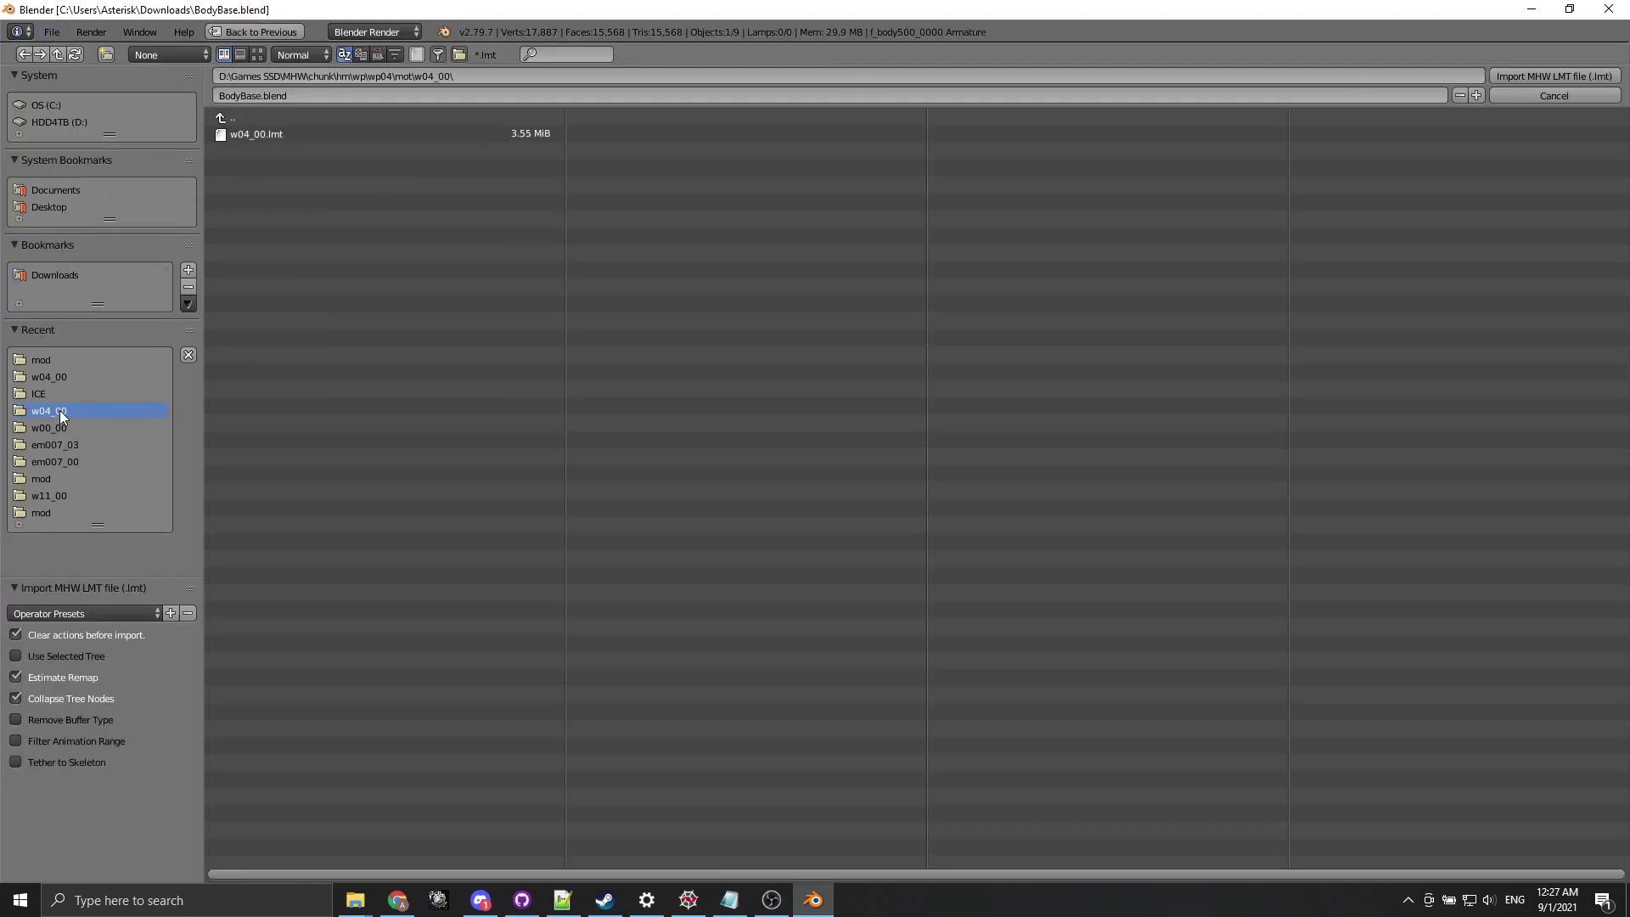
{"action": "left_click", "coordinate": [321, 132]}
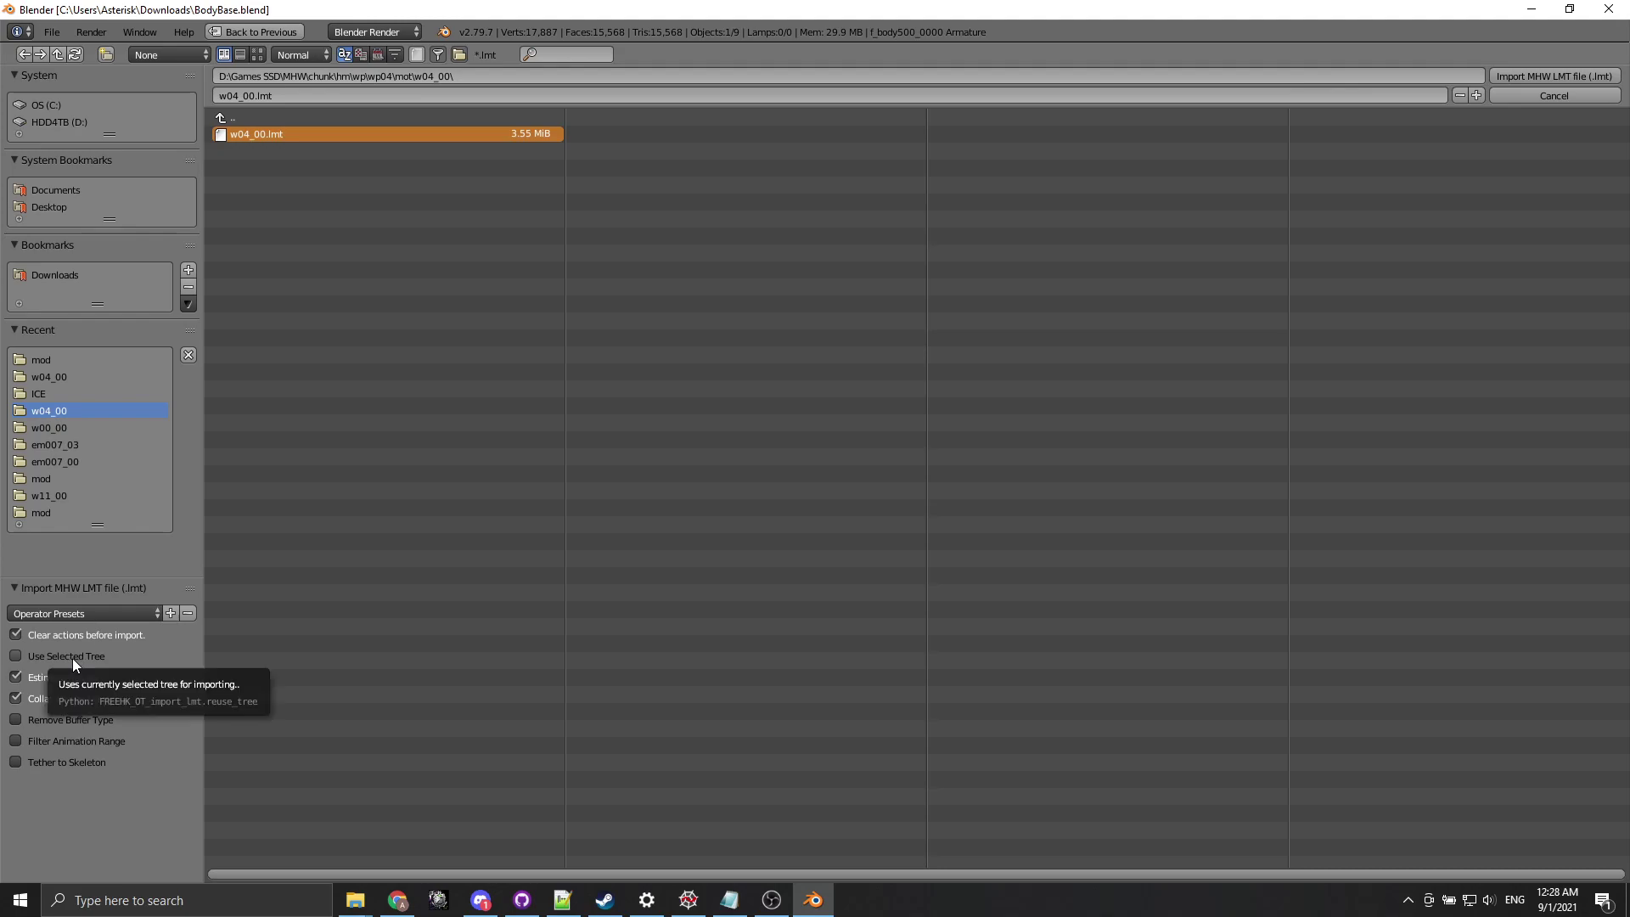
Enable Tether to Skeleton for the import, with f_body500_0000 Armature as the tether target.
{"action": "left_click", "coordinate": [81, 764]}
{"action": "left_click", "coordinate": [127, 783]}
{"action": "left_click", "coordinate": [115, 613]}
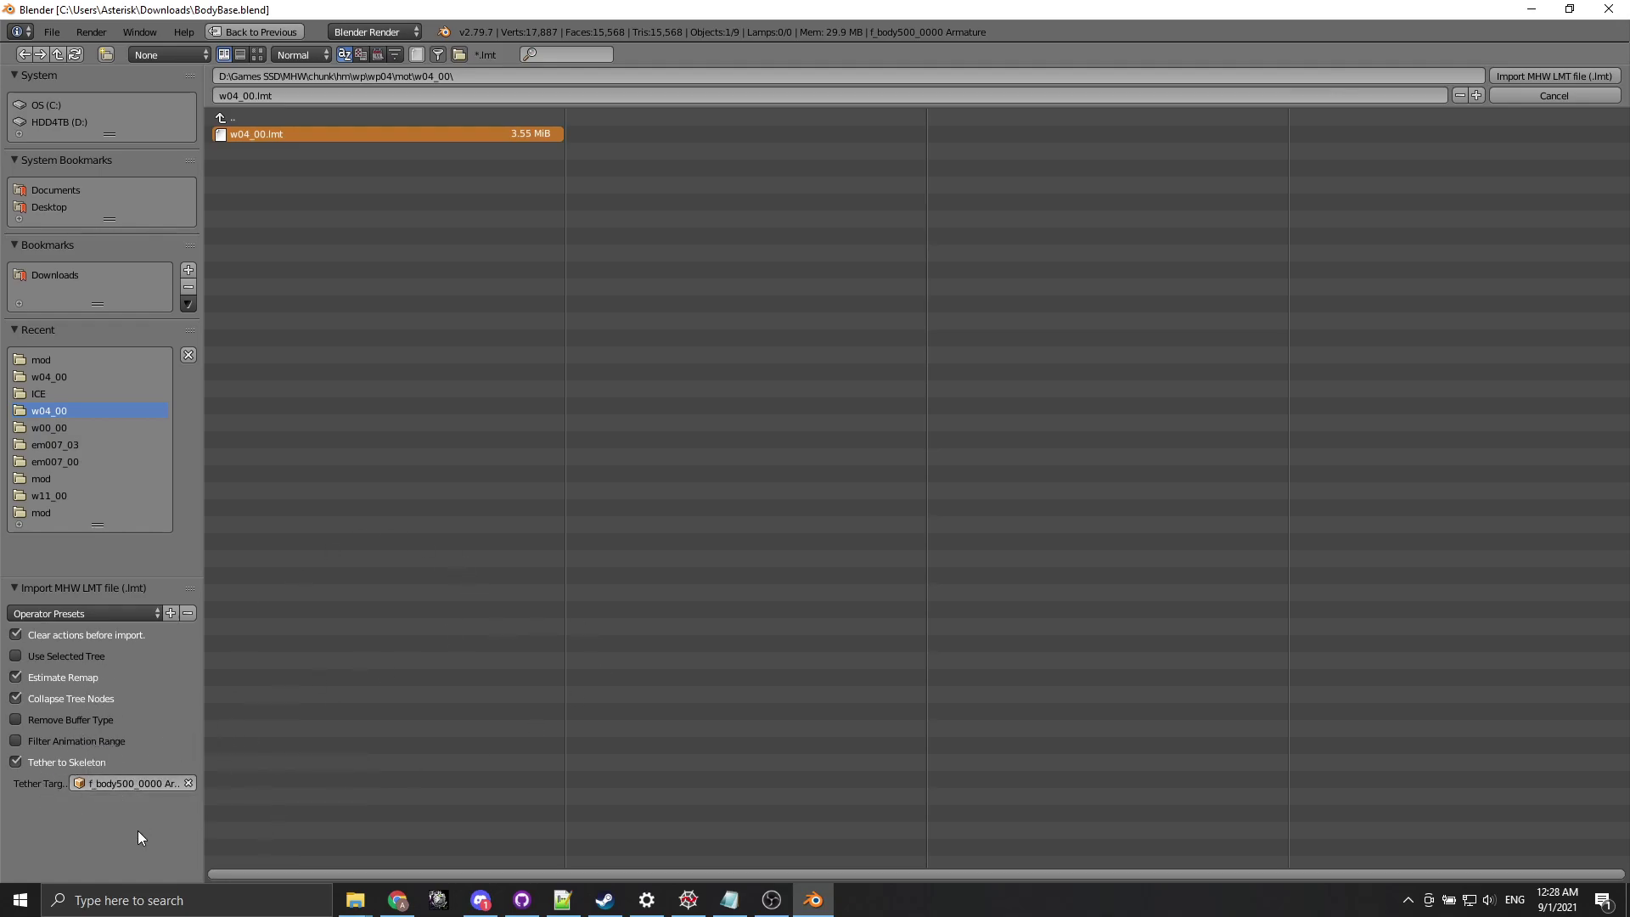
Filter the animation range to 111, including parents and siblings of filtered entries, and import the LMT file.
{"action": "left_click", "coordinate": [89, 742]}
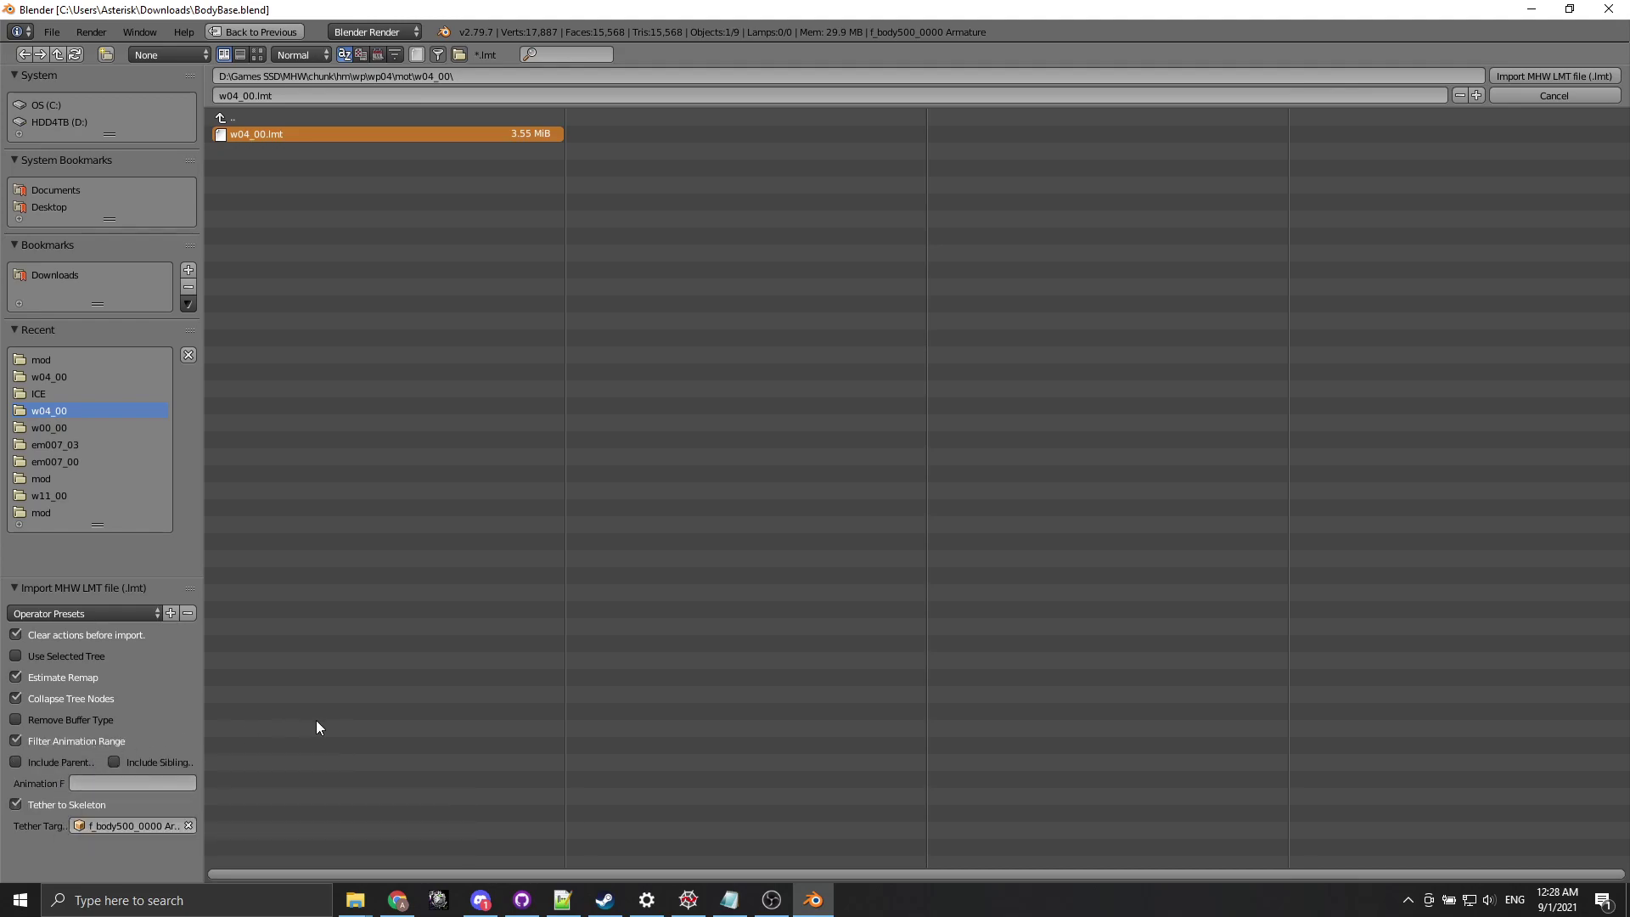
{"action": "left_click", "coordinate": [152, 778]}
{"action": "type", "text": "111"}
{"action": "key", "text": "Return"}
{"action": "left_click_drag", "start_coordinate": [205, 764], "coordinate": [320, 769]}
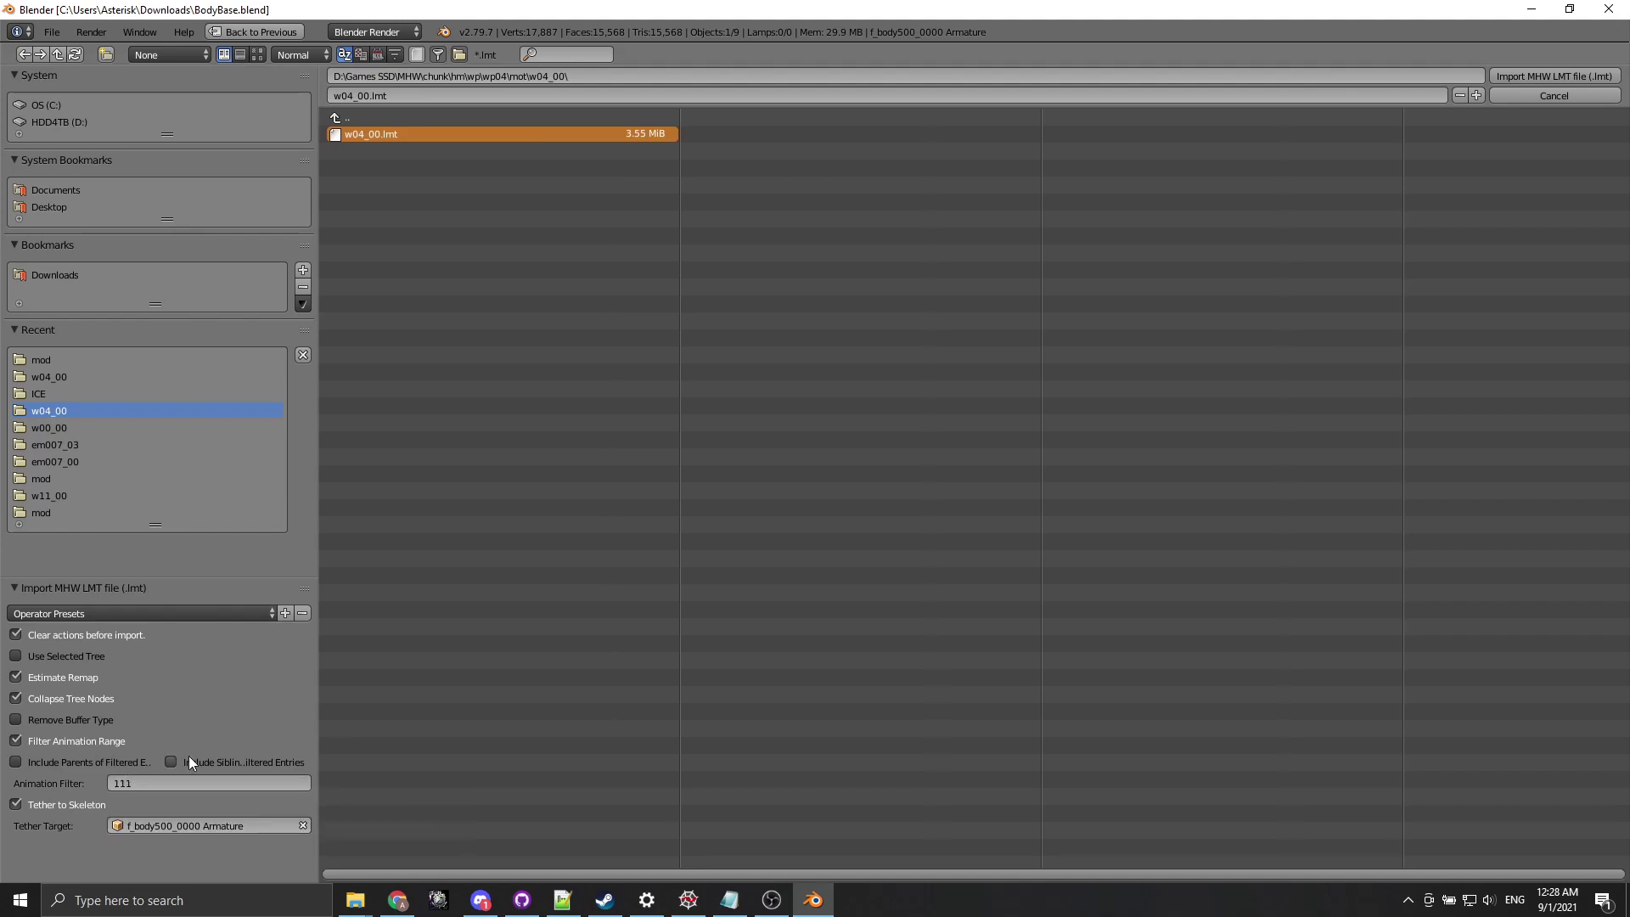
{"action": "left_click", "coordinate": [66, 761]}
{"action": "left_click", "coordinate": [221, 754]}
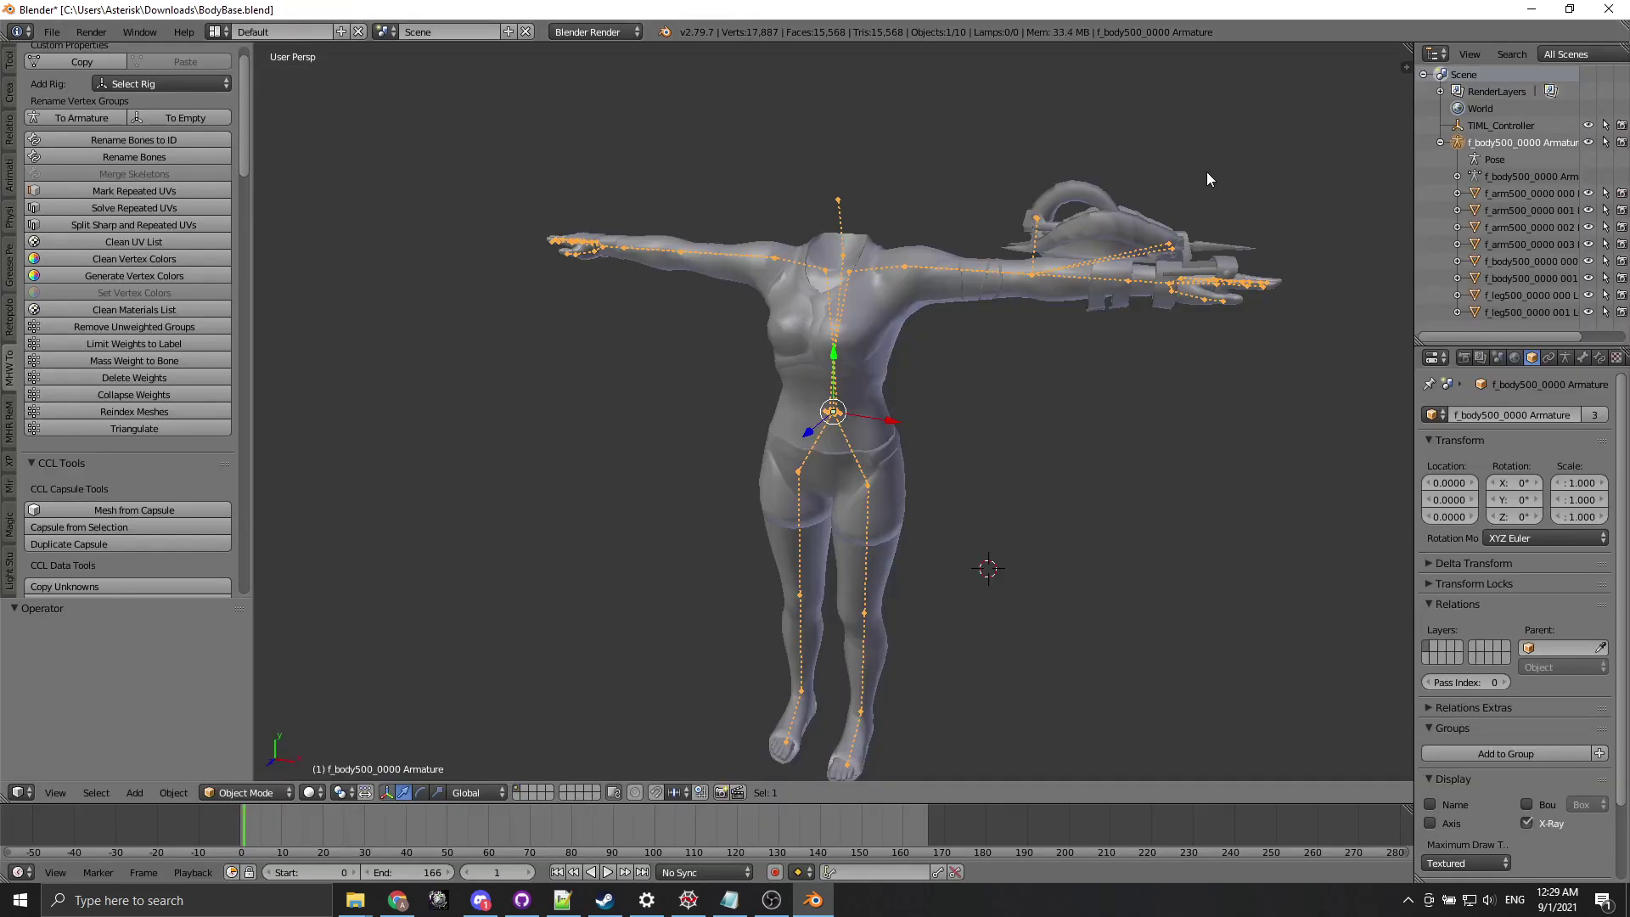
Try selecting the body and leg meshes in turn, and finish with the armature selected.
{"action": "middle_click_drag", "start_coordinate": [876, 436], "coordinate": [965, 399]}
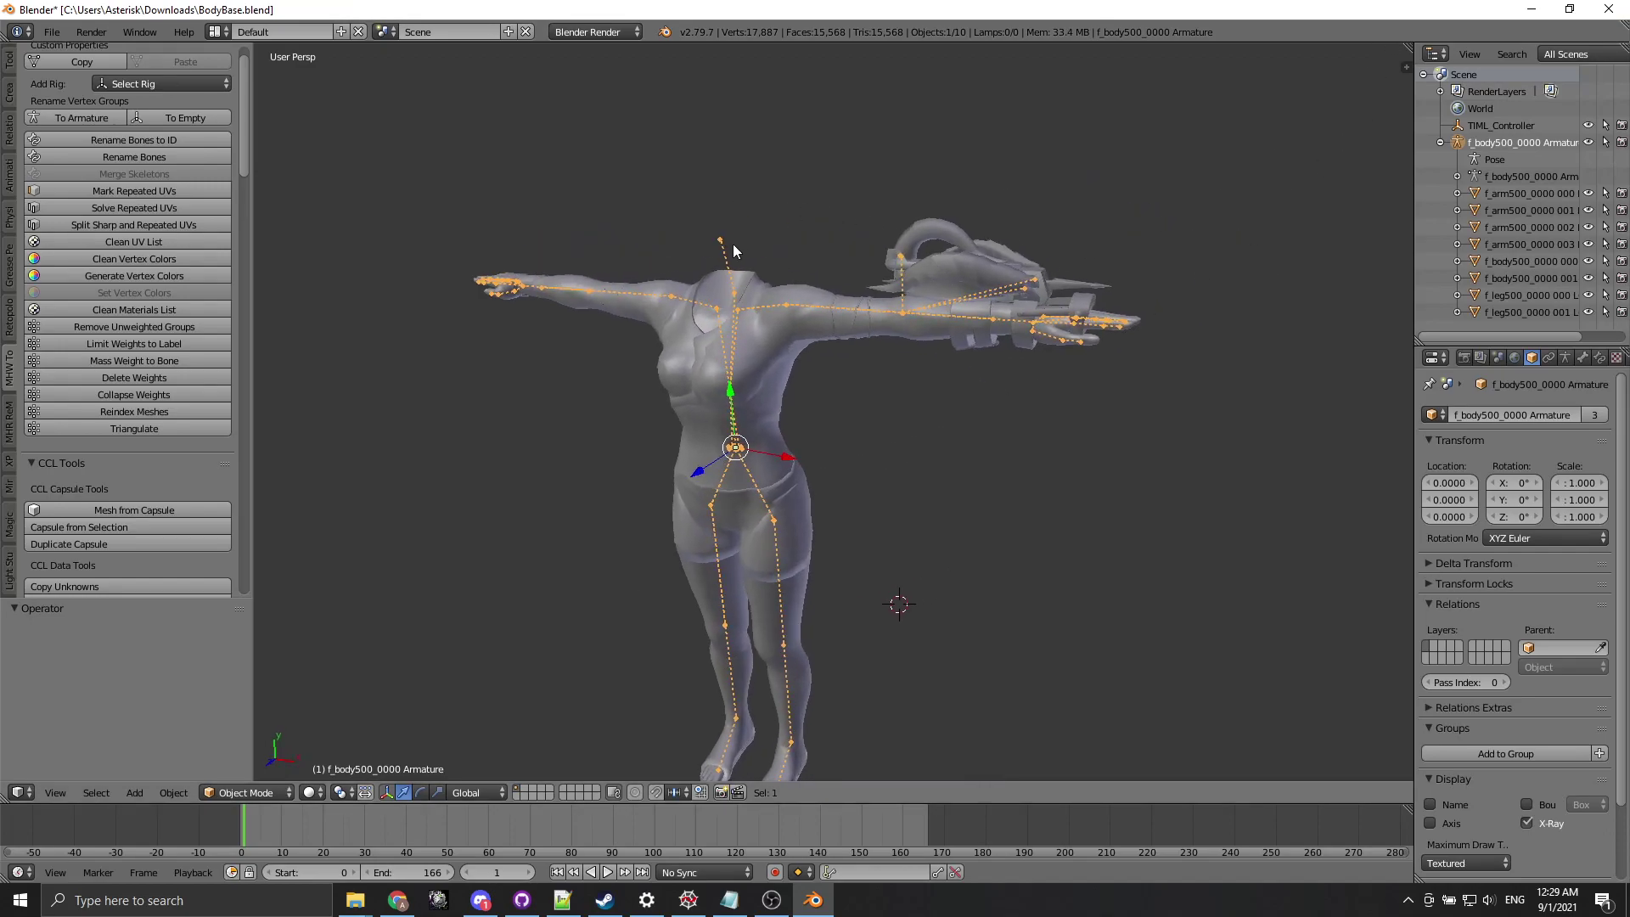
{"action": "right_click", "coordinate": [766, 326]}
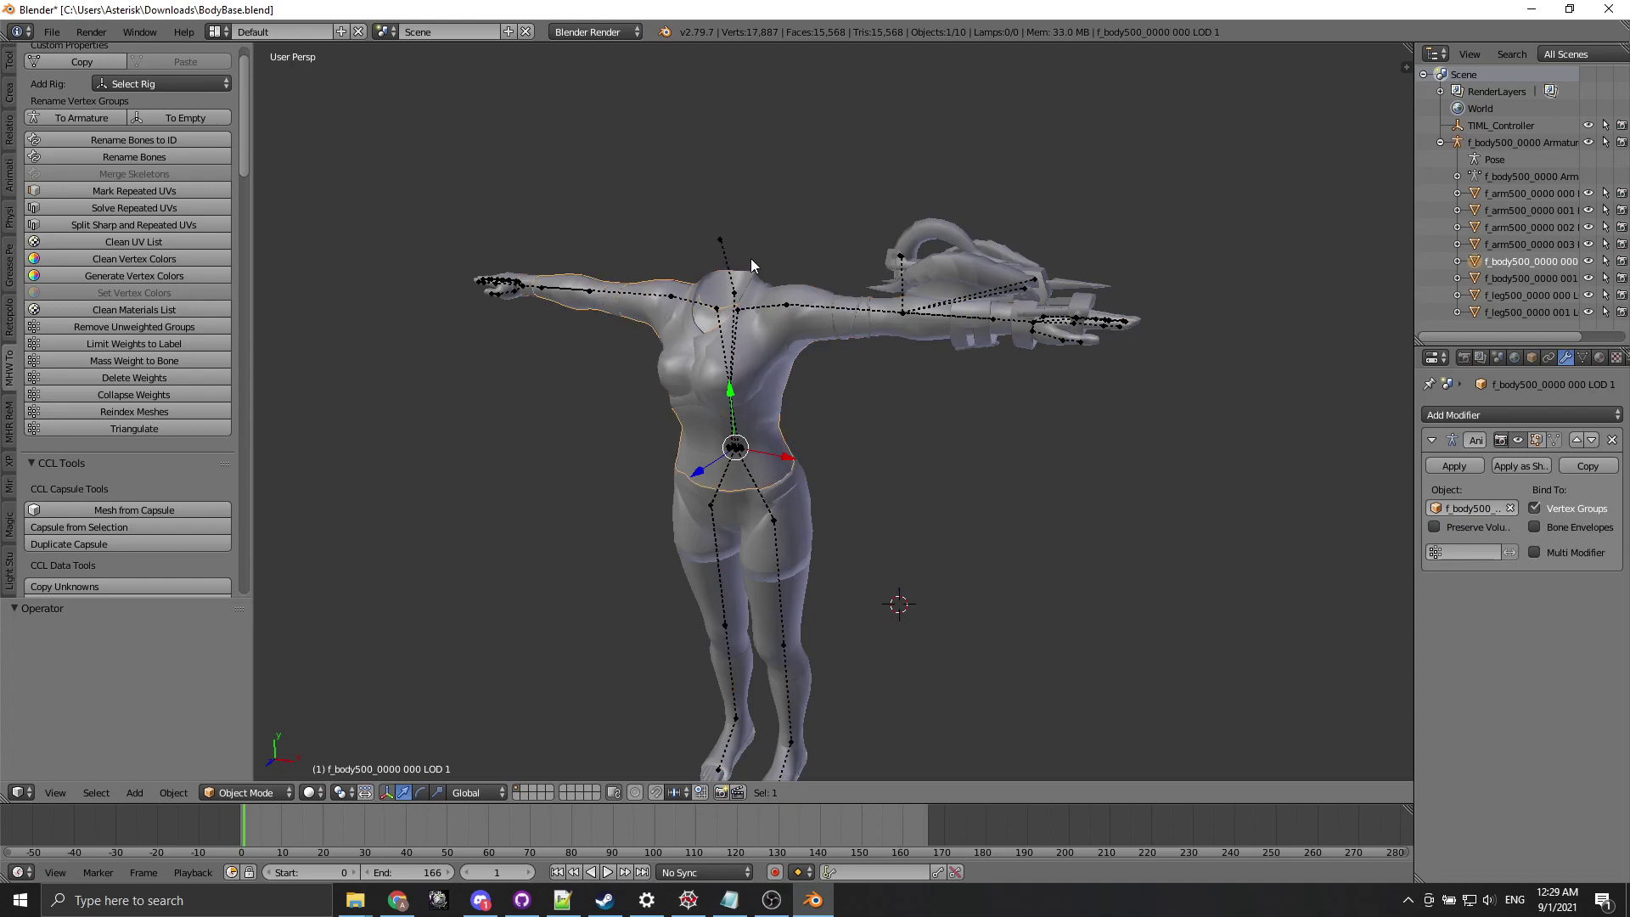
{"action": "right_click", "coordinate": [721, 241]}
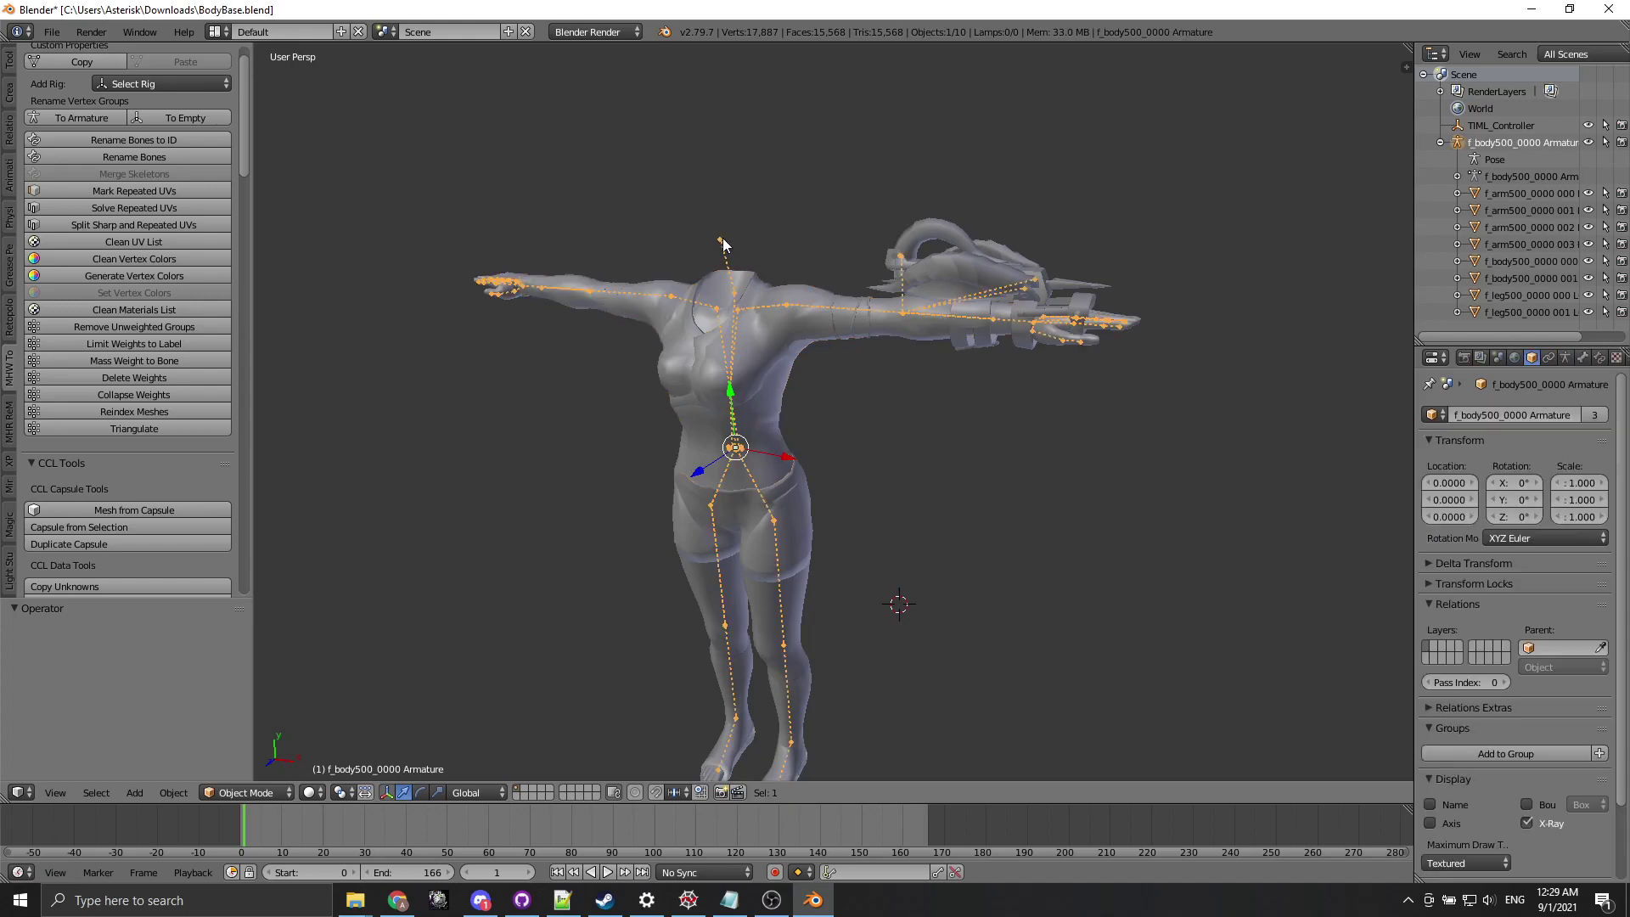
{"action": "right_click", "coordinate": [751, 317]}
{"action": "right_click", "coordinate": [762, 436]}
{"action": "right_click", "coordinate": [788, 535]}
{"action": "right_click", "coordinate": [797, 607]}
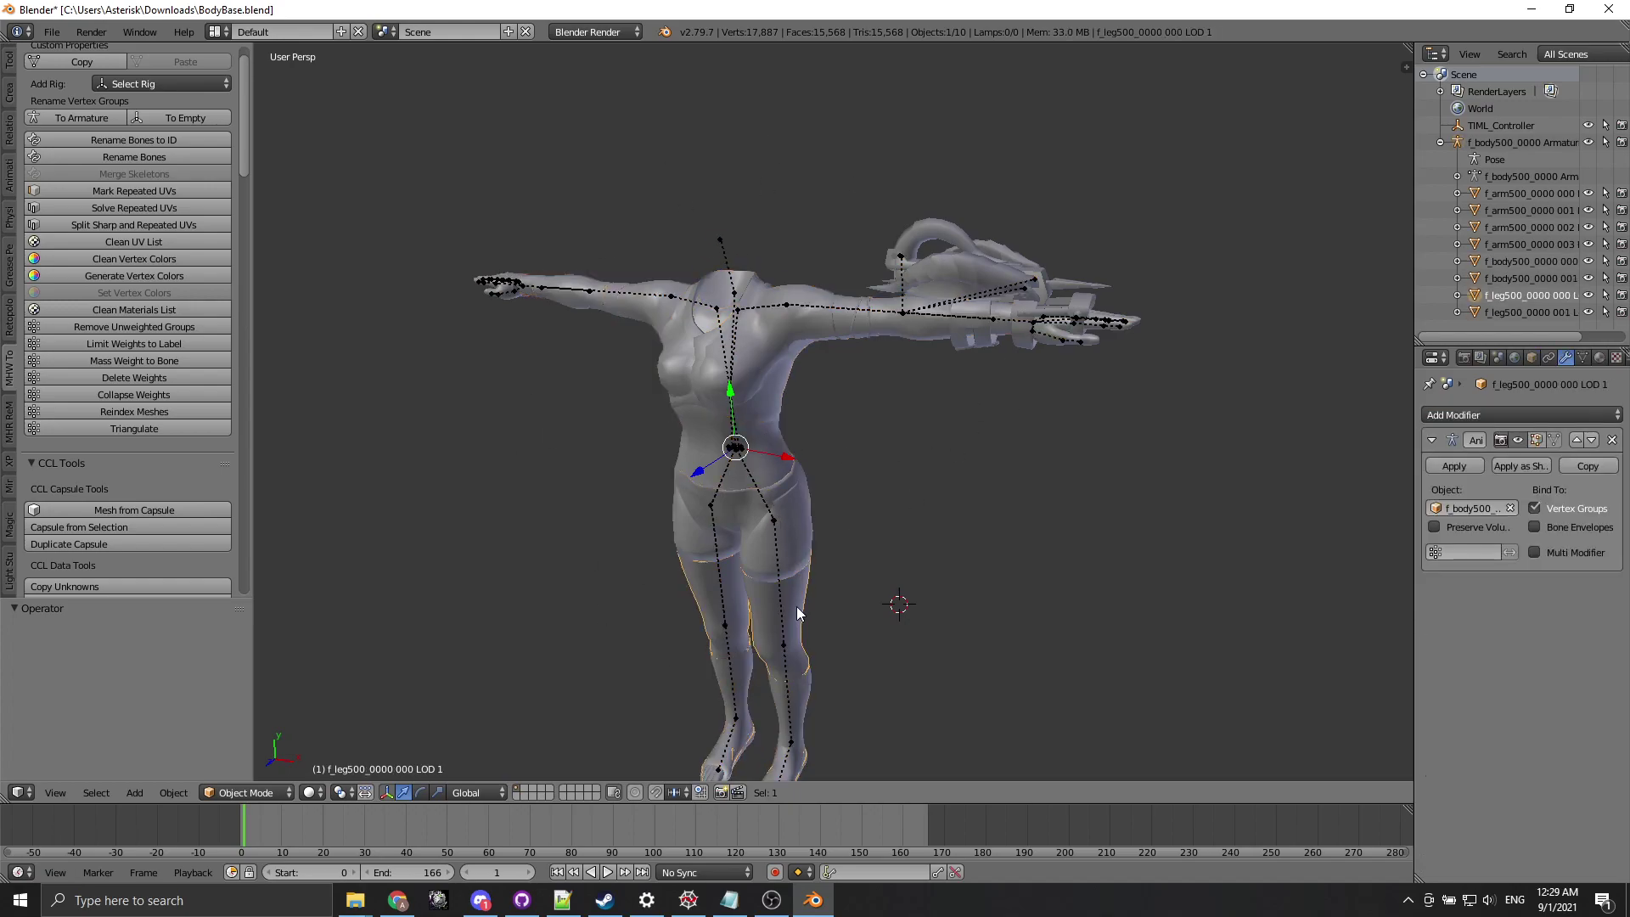
{"action": "right_click", "coordinate": [721, 235]}
Split the 3D view side by side and turn the new area into a Dope Sheet in Action Editor mode.
{"action": "left_click_drag", "start_coordinate": [1407, 48], "coordinate": [700, 111]}
{"action": "left_click", "coordinate": [721, 792]}
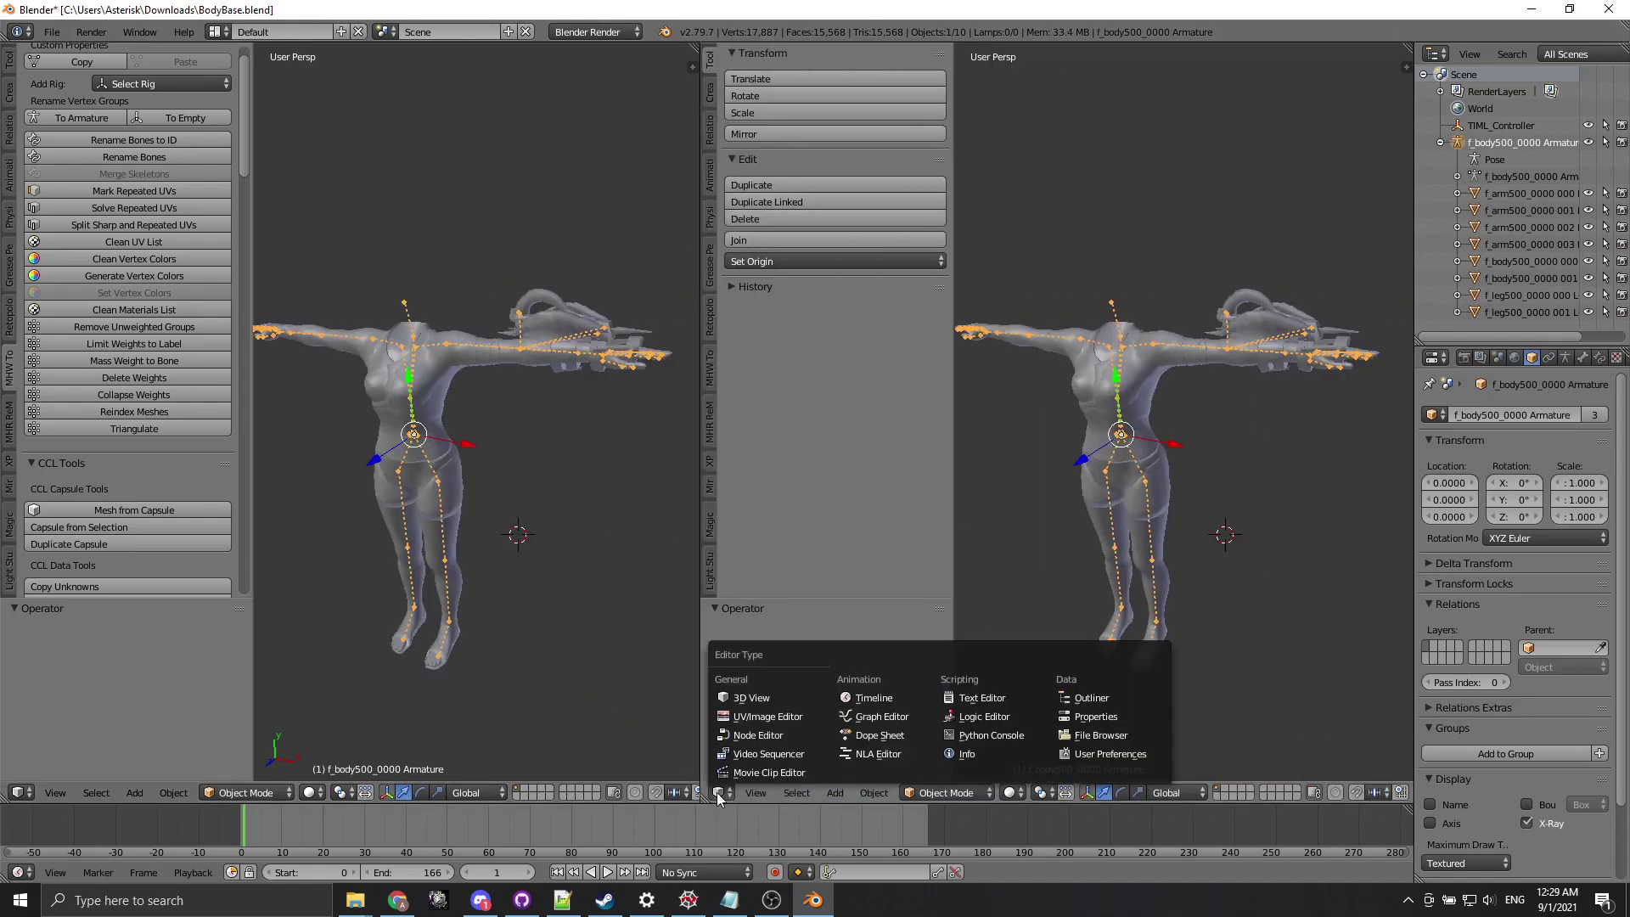
{"action": "left_click", "coordinate": [880, 735]}
{"action": "left_click", "coordinate": [999, 794]}
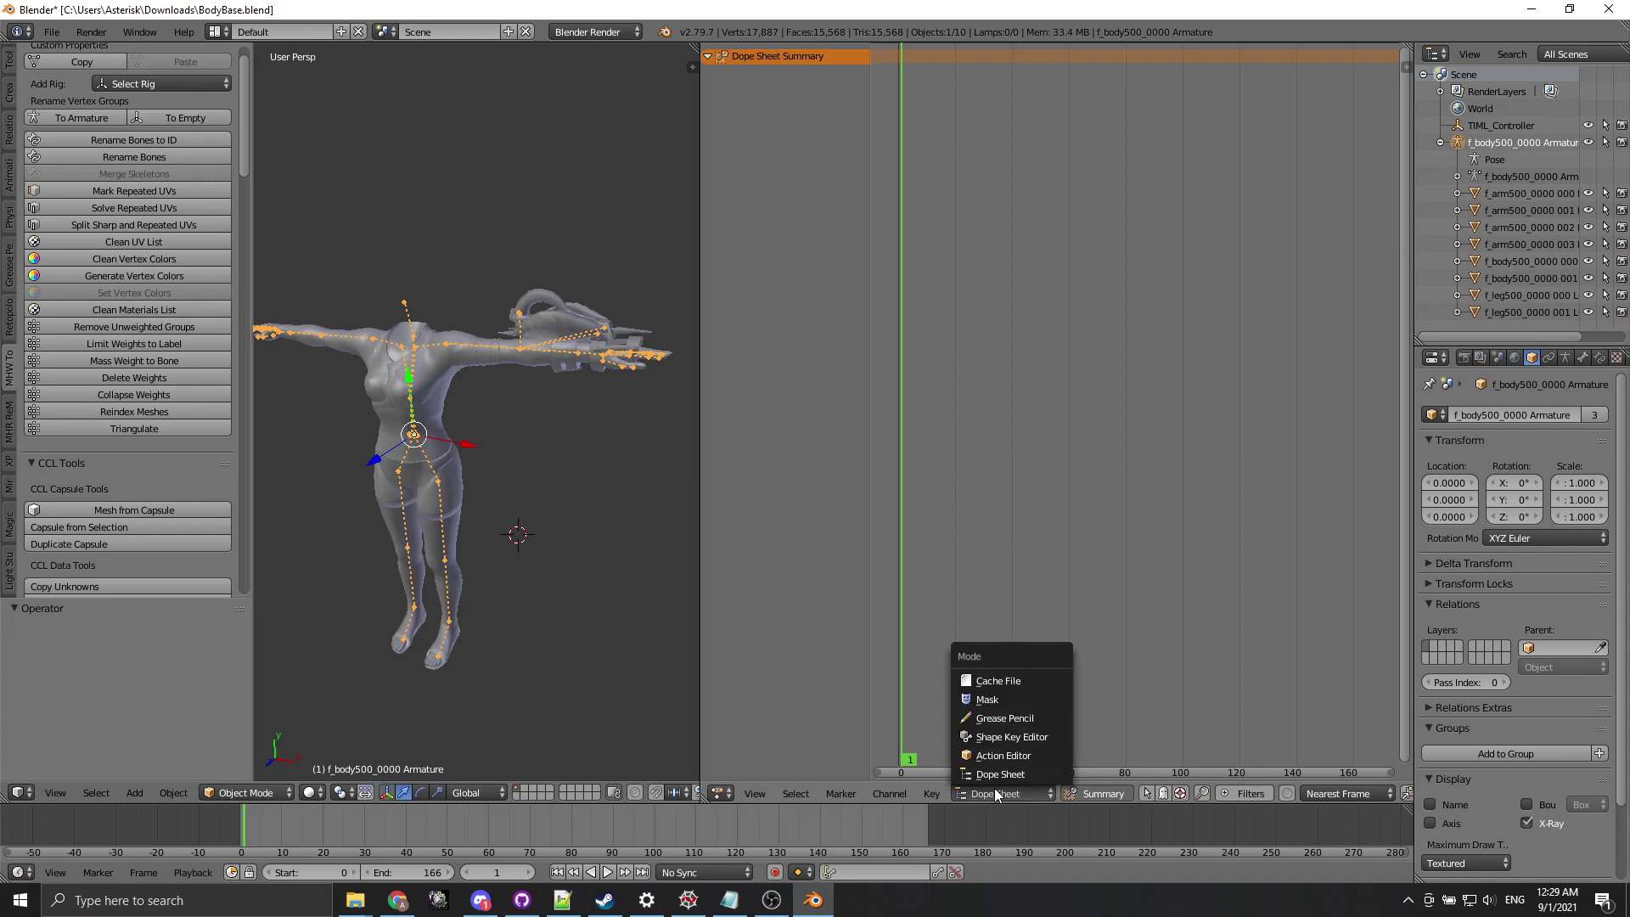
{"action": "left_click", "coordinate": [1010, 756]}
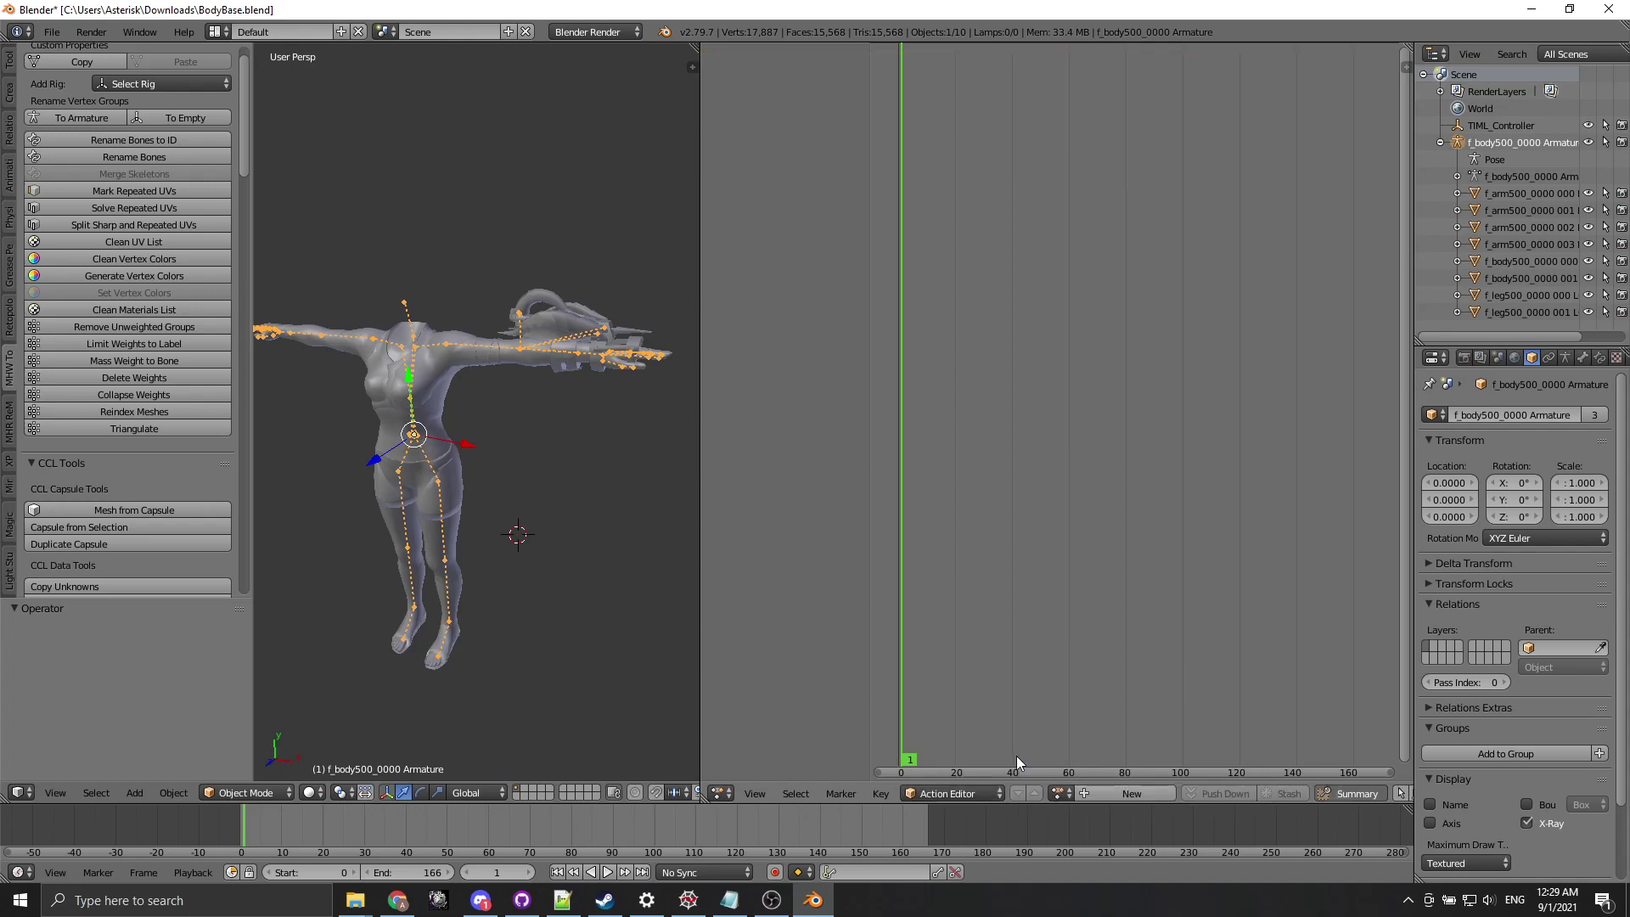
Assign the action LMT::w04_00::111 to the armature.
{"action": "left_click", "coordinate": [1058, 793]}
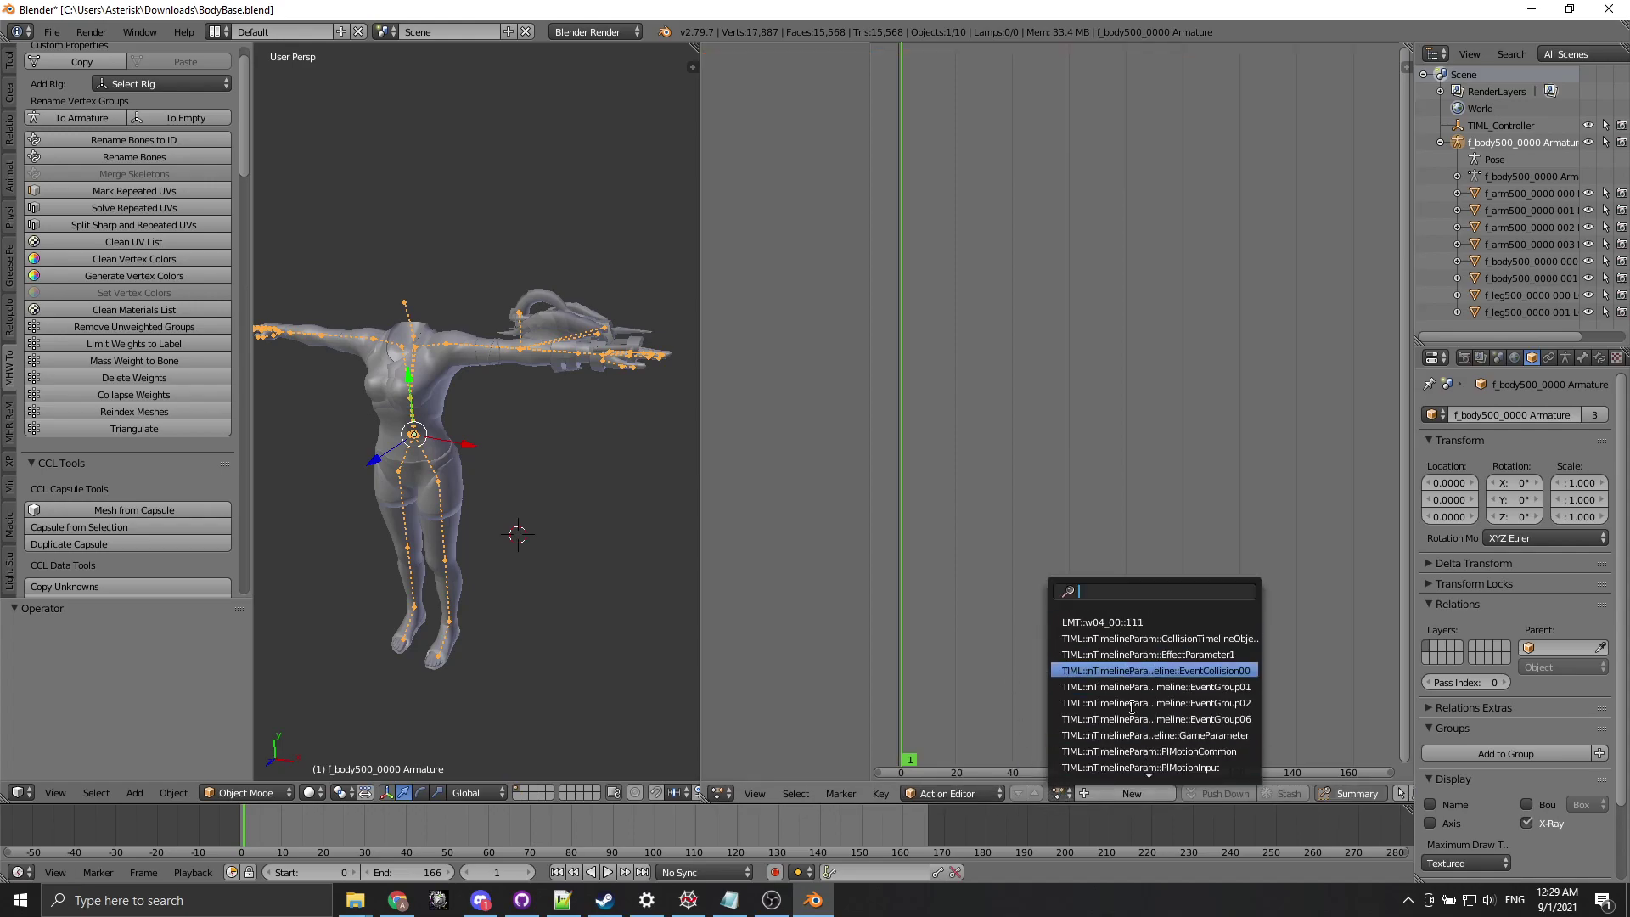
{"action": "scroll", "coordinate": [1133, 701], "scroll_direction": "down", "scroll_amount": 5}
{"action": "scroll", "coordinate": [1135, 705], "scroll_direction": "up", "scroll_amount": 1}
{"action": "scroll", "coordinate": [1136, 706], "scroll_direction": "down", "scroll_amount": 1}
{"action": "scroll", "coordinate": [1136, 706], "scroll_direction": "up", "scroll_amount": 5}
{"action": "scroll", "coordinate": [1142, 675], "scroll_direction": "up", "scroll_amount": 1}
{"action": "scroll", "coordinate": [1144, 663], "scroll_direction": "down", "scroll_amount": 1}
{"action": "scroll", "coordinate": [1143, 654], "scroll_direction": "up", "scroll_amount": 1}
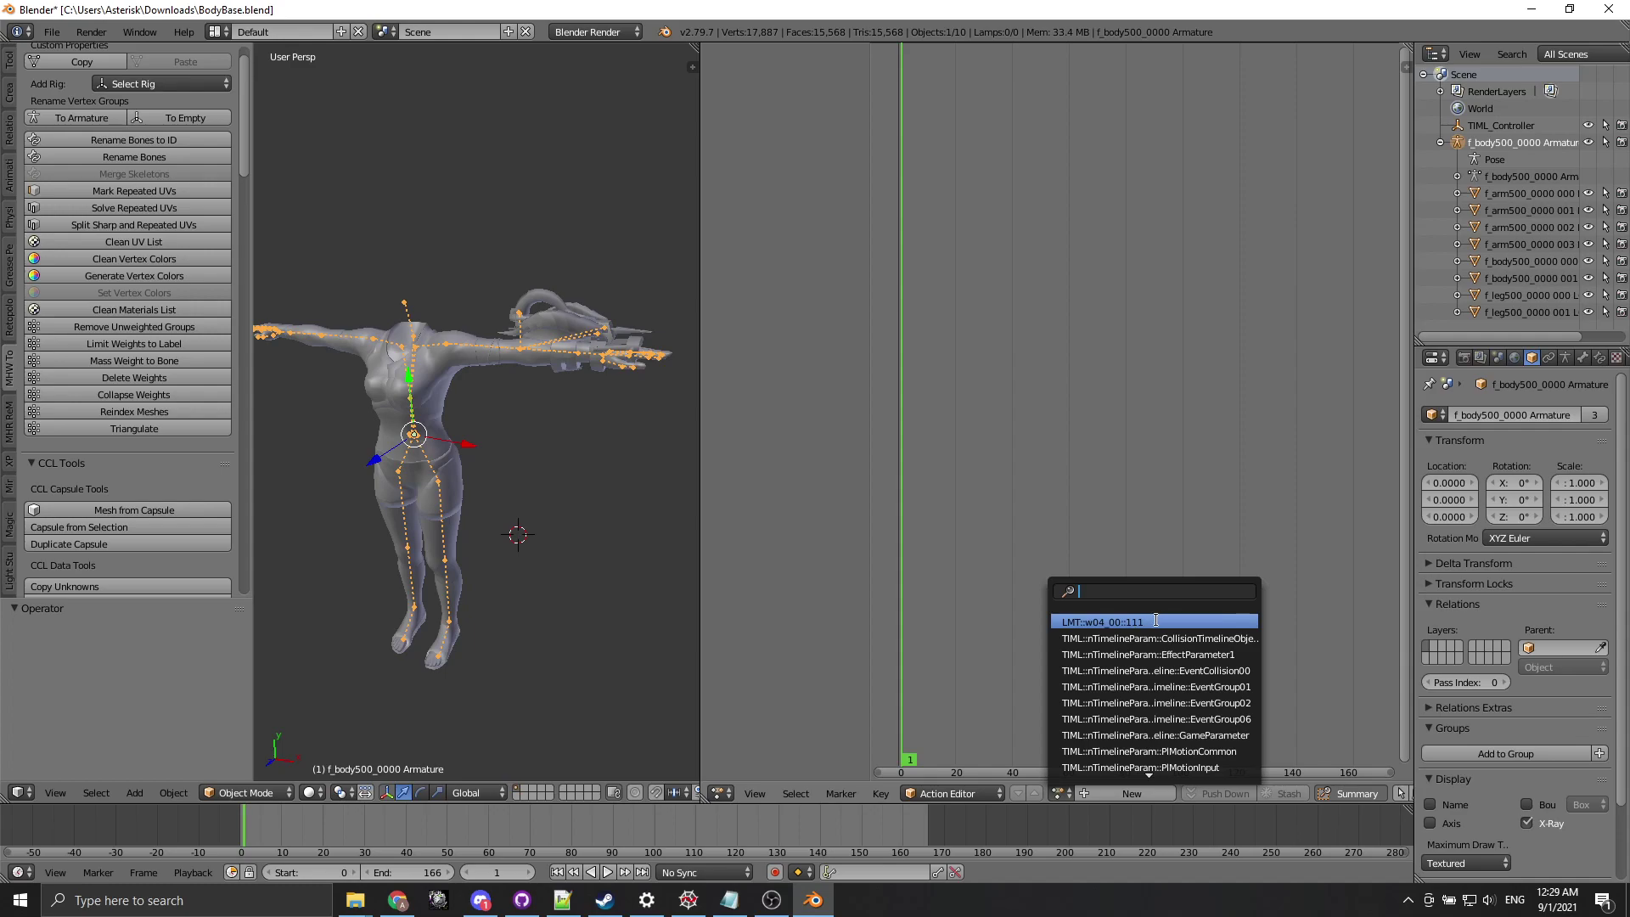
{"action": "left_click", "coordinate": [1118, 620]}
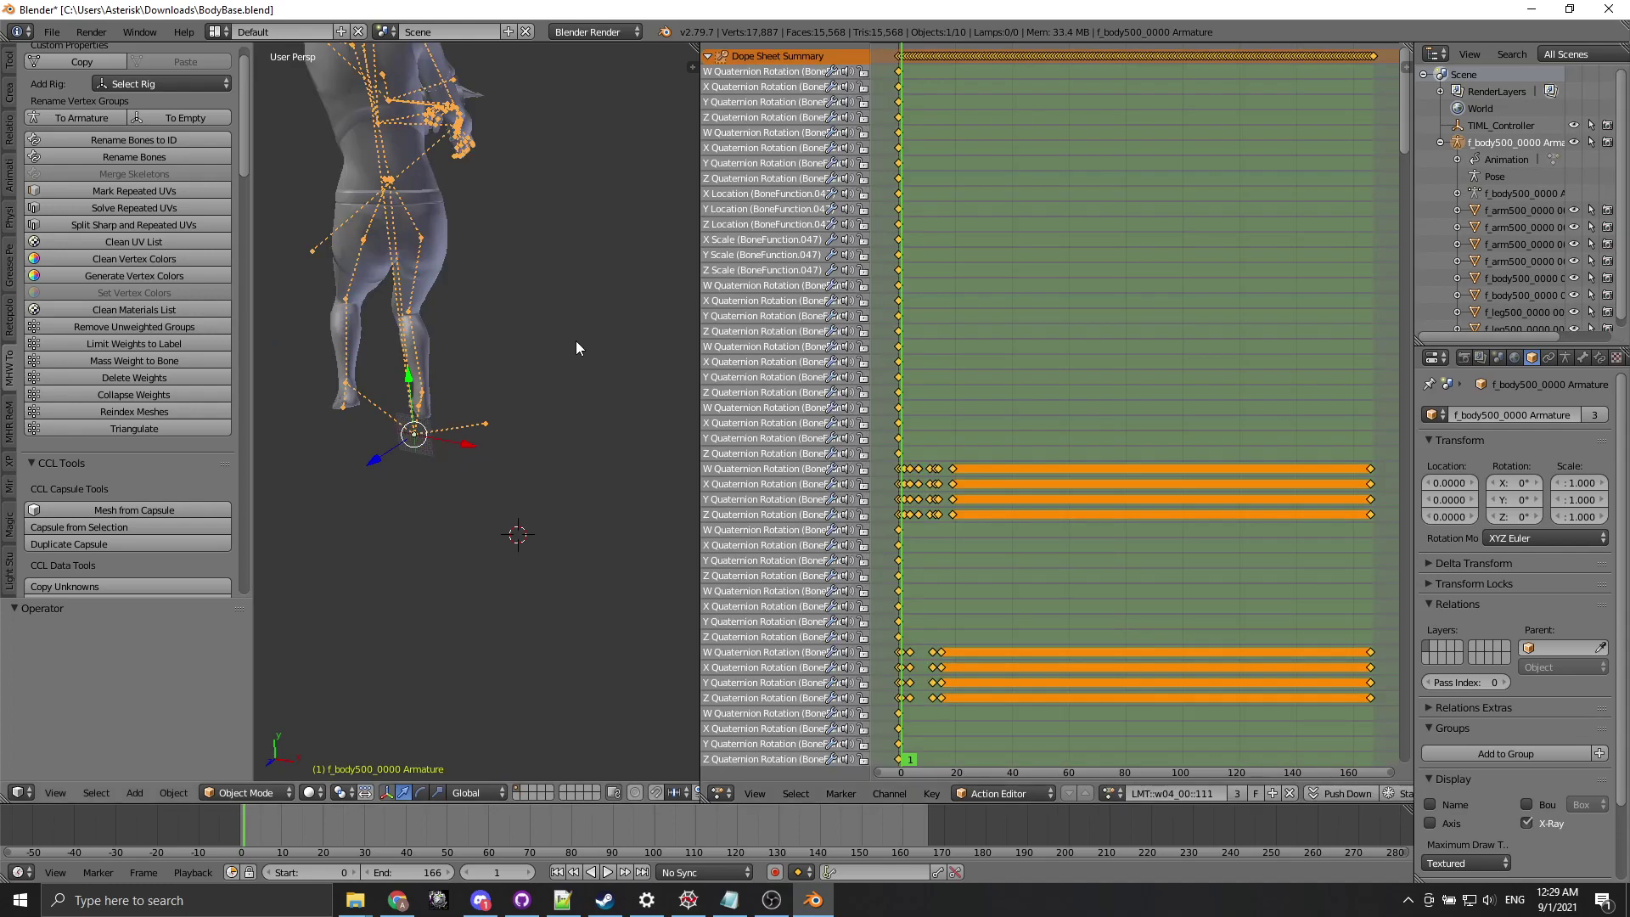
Play the armature's animation in the 3D view, stop it and return to the start frame.
{"action": "middle_click_drag", "start_coordinate": [578, 334], "coordinate": [604, 509]}
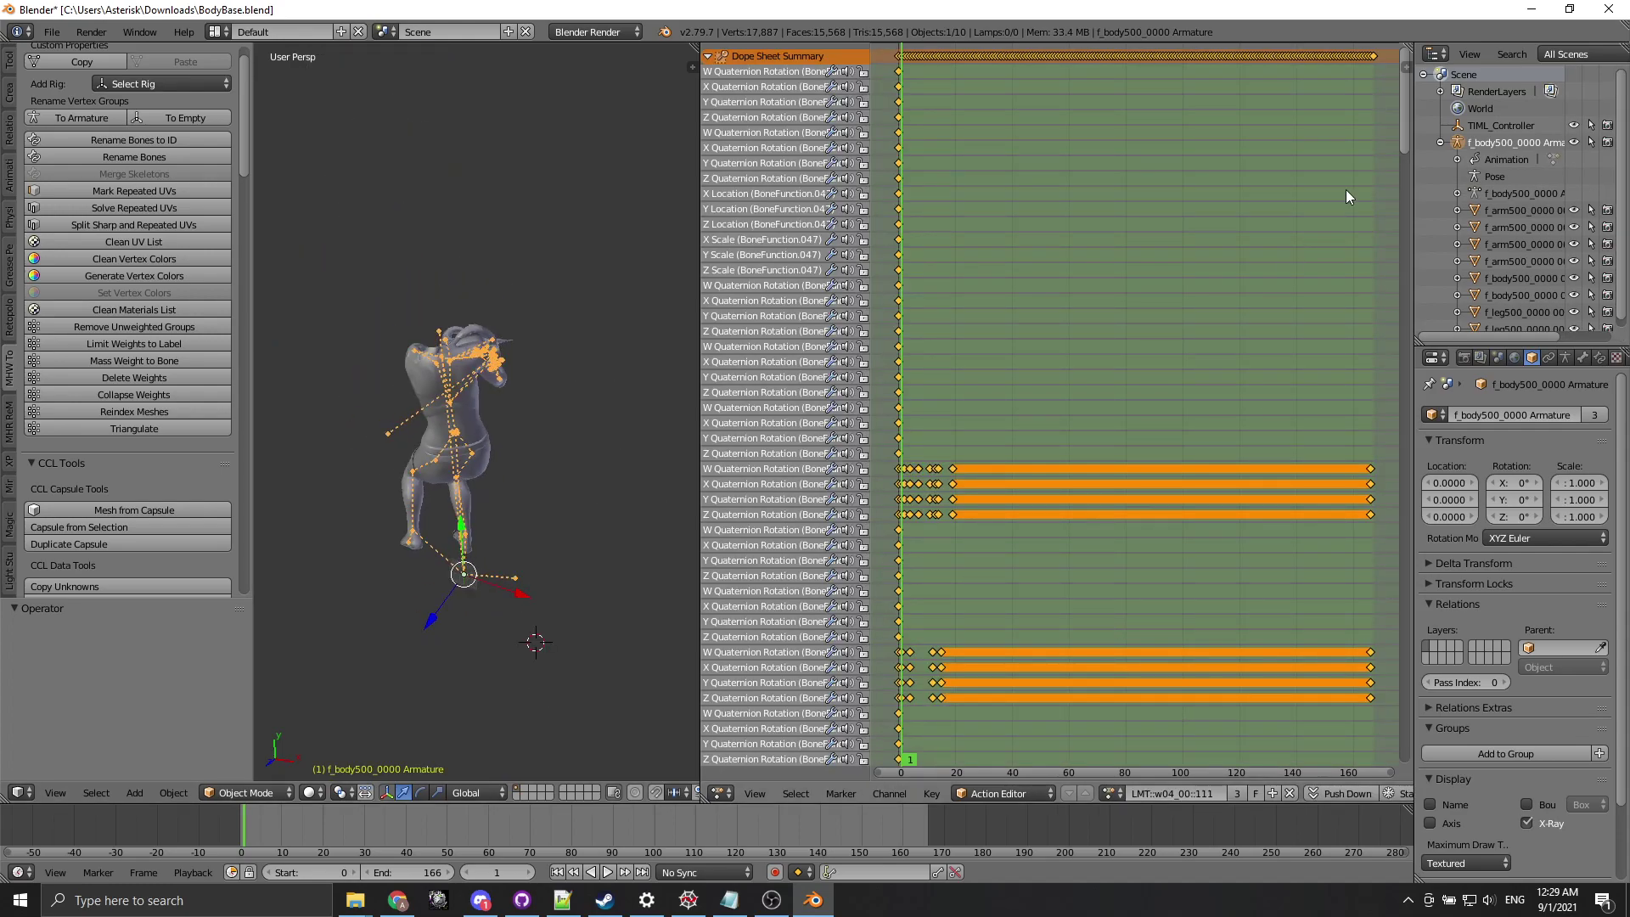
{"action": "key", "text": "alt+a"}
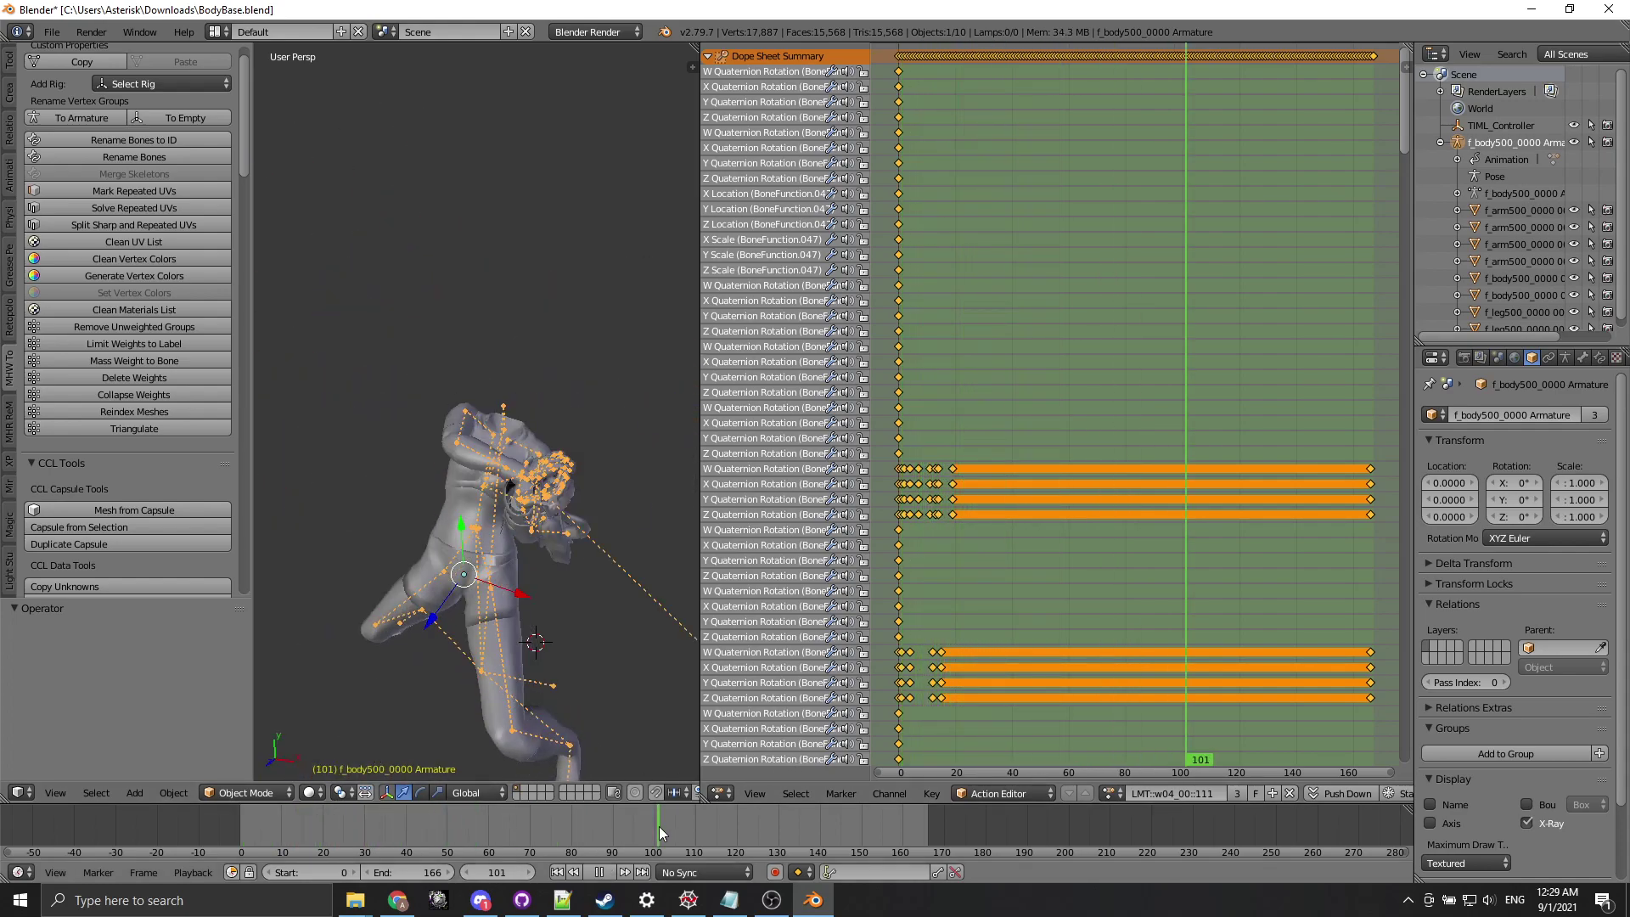
{"action": "left_click", "coordinate": [611, 873]}
{"action": "left_click", "coordinate": [614, 877]}
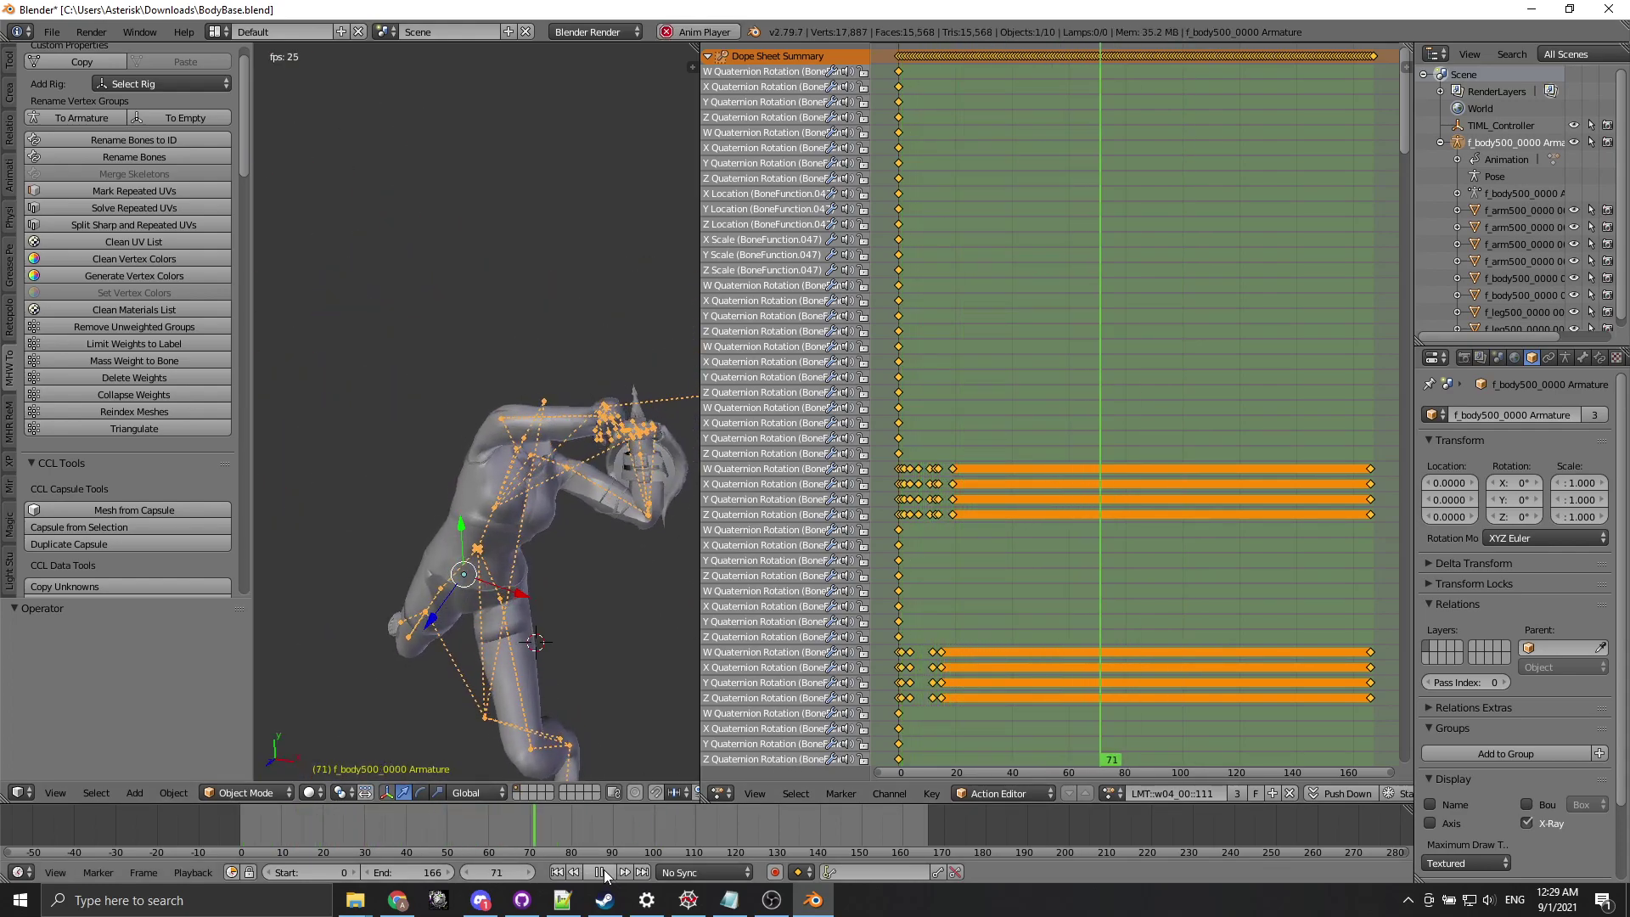
{"action": "left_click", "coordinate": [606, 874]}
{"action": "left_click", "coordinate": [558, 872]}
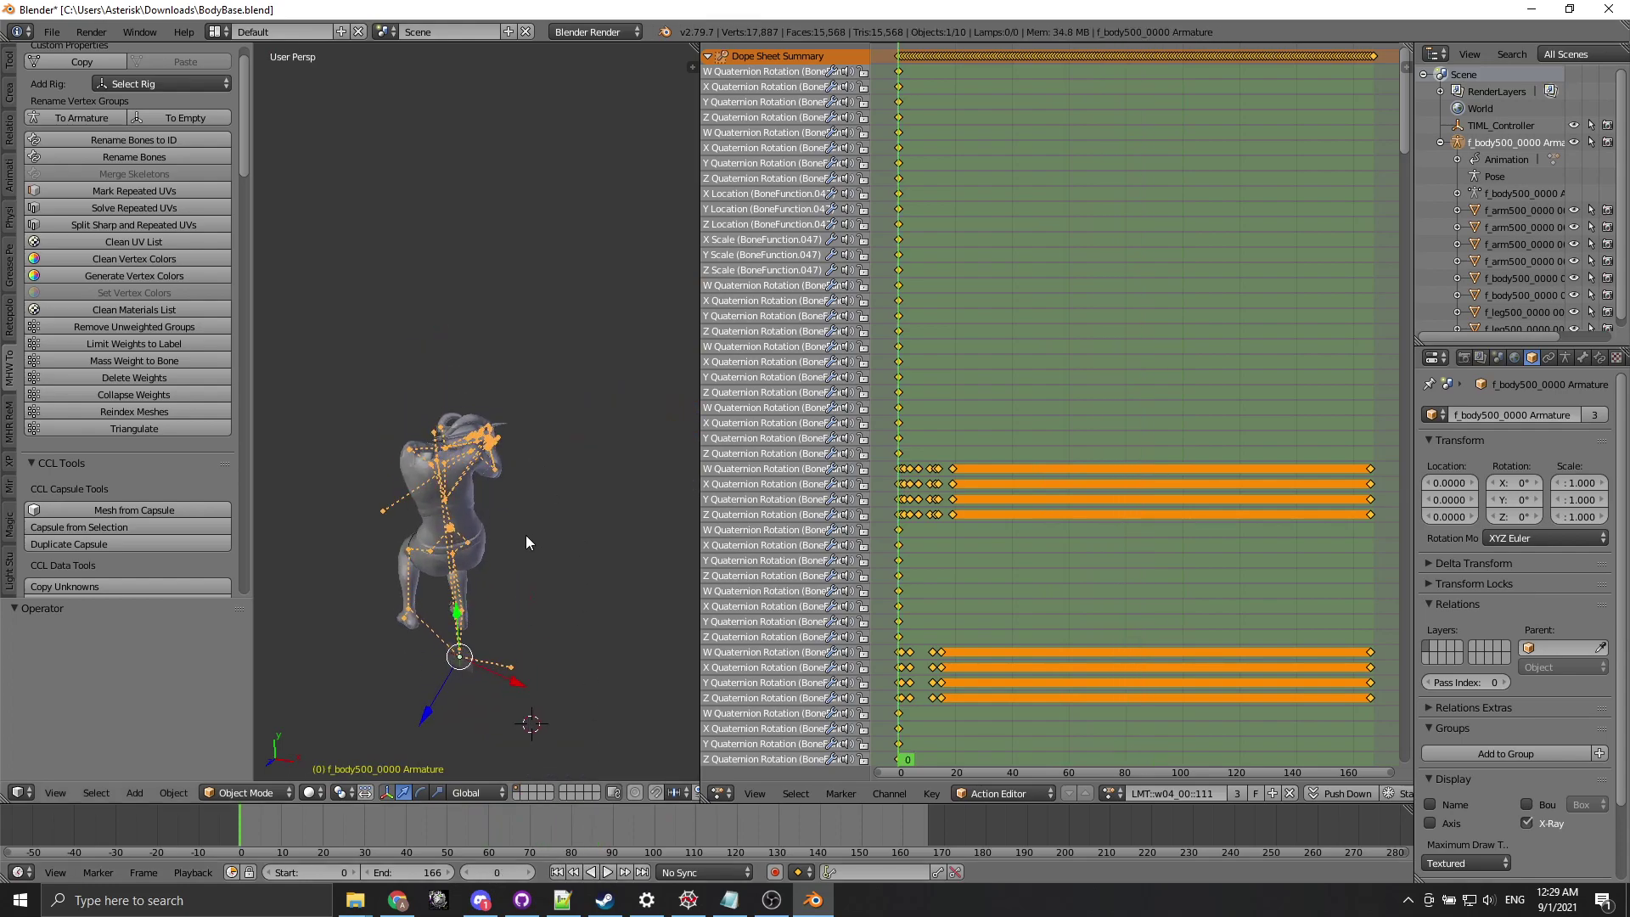
Select TIML_Controller, and divide the 3D view into two stacked areas that are wider than before.
{"action": "left_click", "coordinate": [1501, 119]}
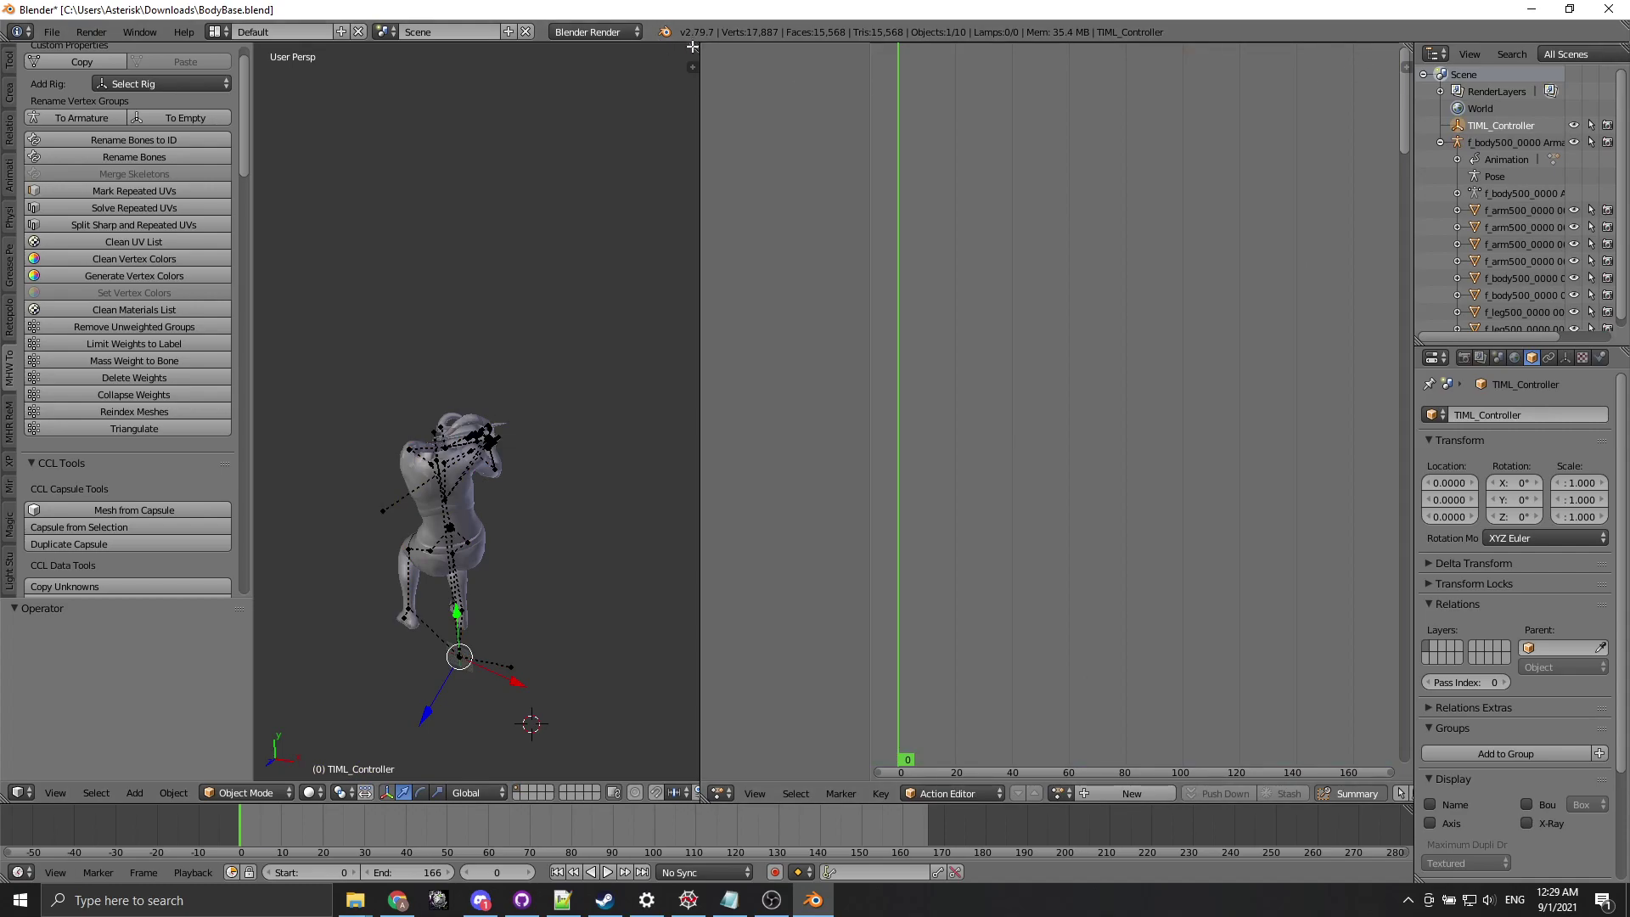
{"action": "left_click_drag", "start_coordinate": [692, 68], "coordinate": [704, 437]}
{"action": "left_click_drag", "start_coordinate": [700, 365], "coordinate": [948, 368]}
Turn the upper 3D area into a Node Editor set to the Free HK node tree type.
{"action": "left_click", "coordinate": [30, 425]}
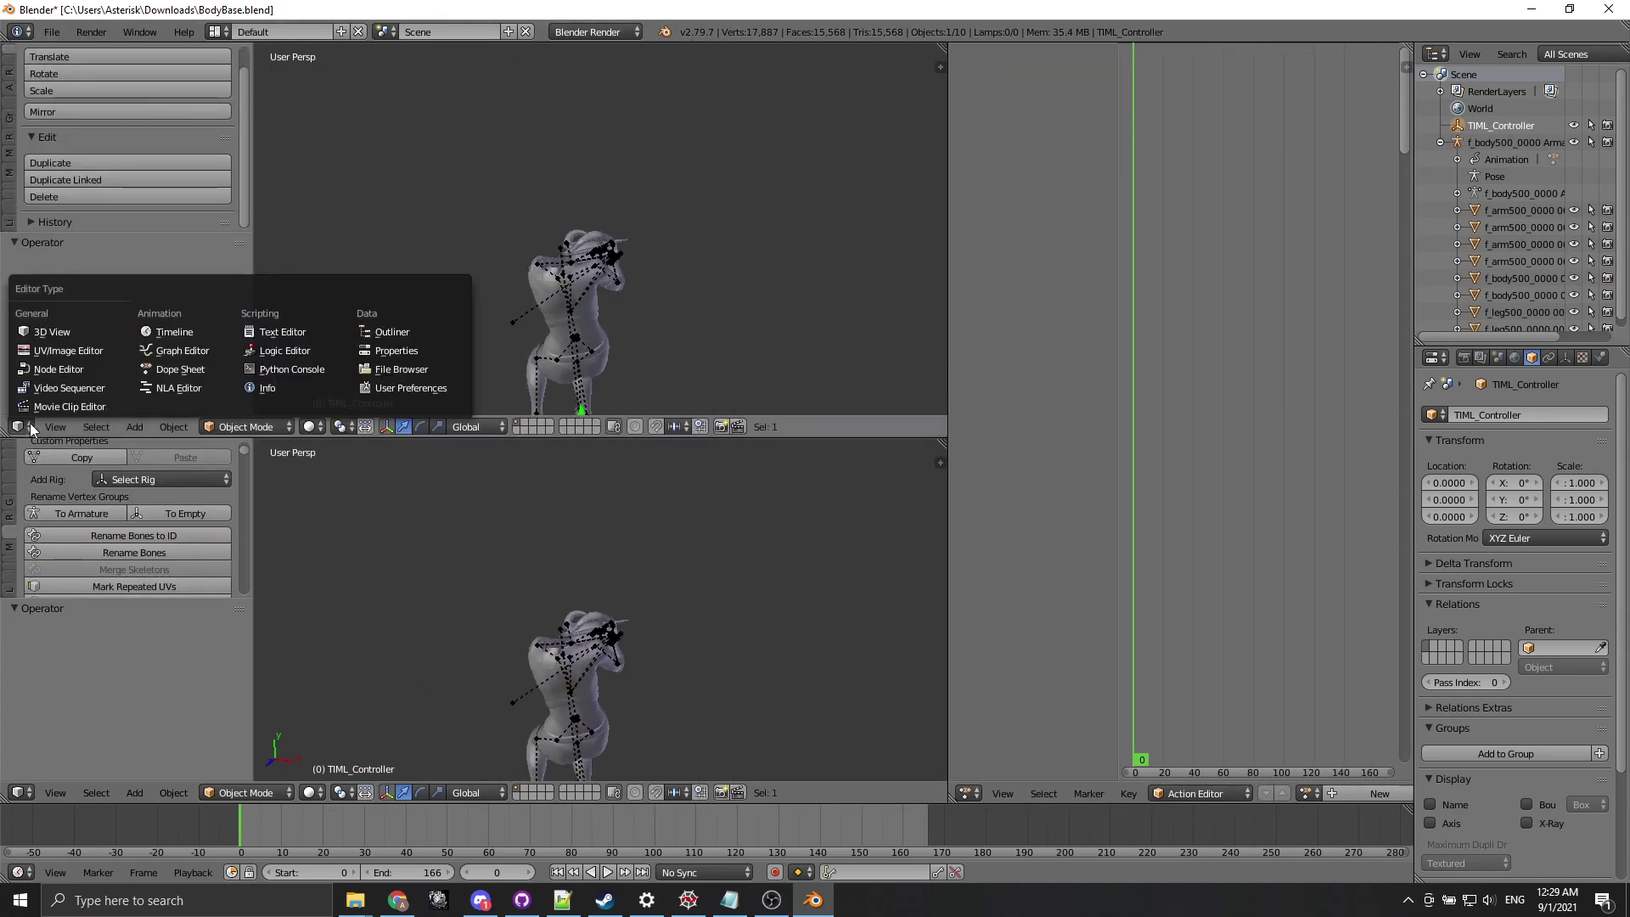
{"action": "left_click", "coordinate": [64, 369]}
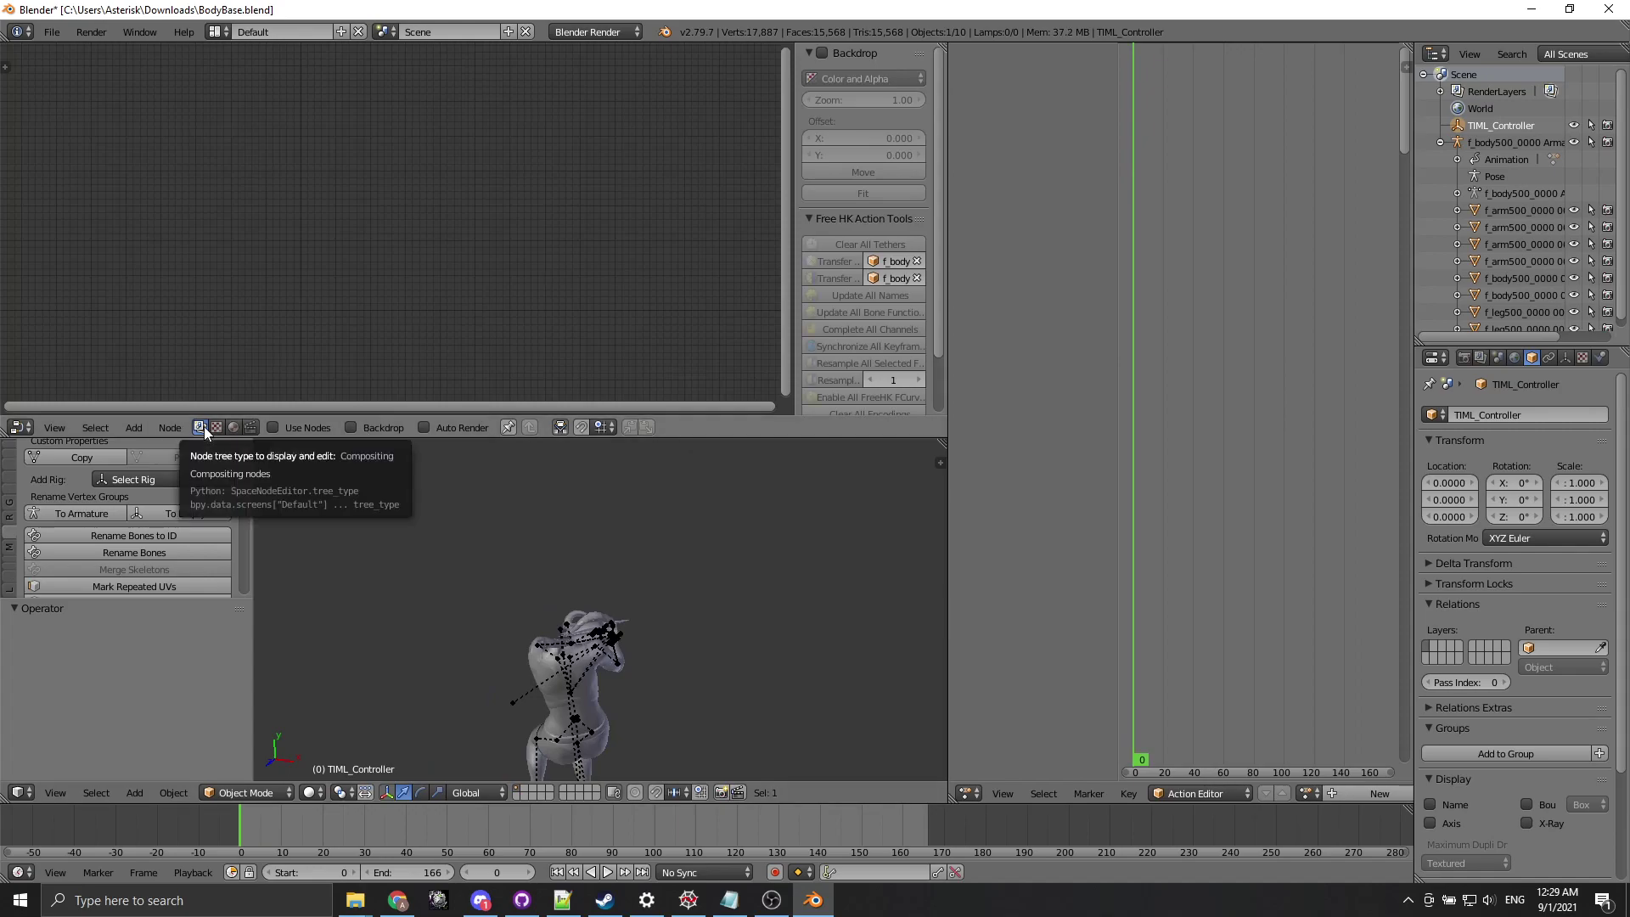
{"action": "left_click", "coordinate": [253, 428]}
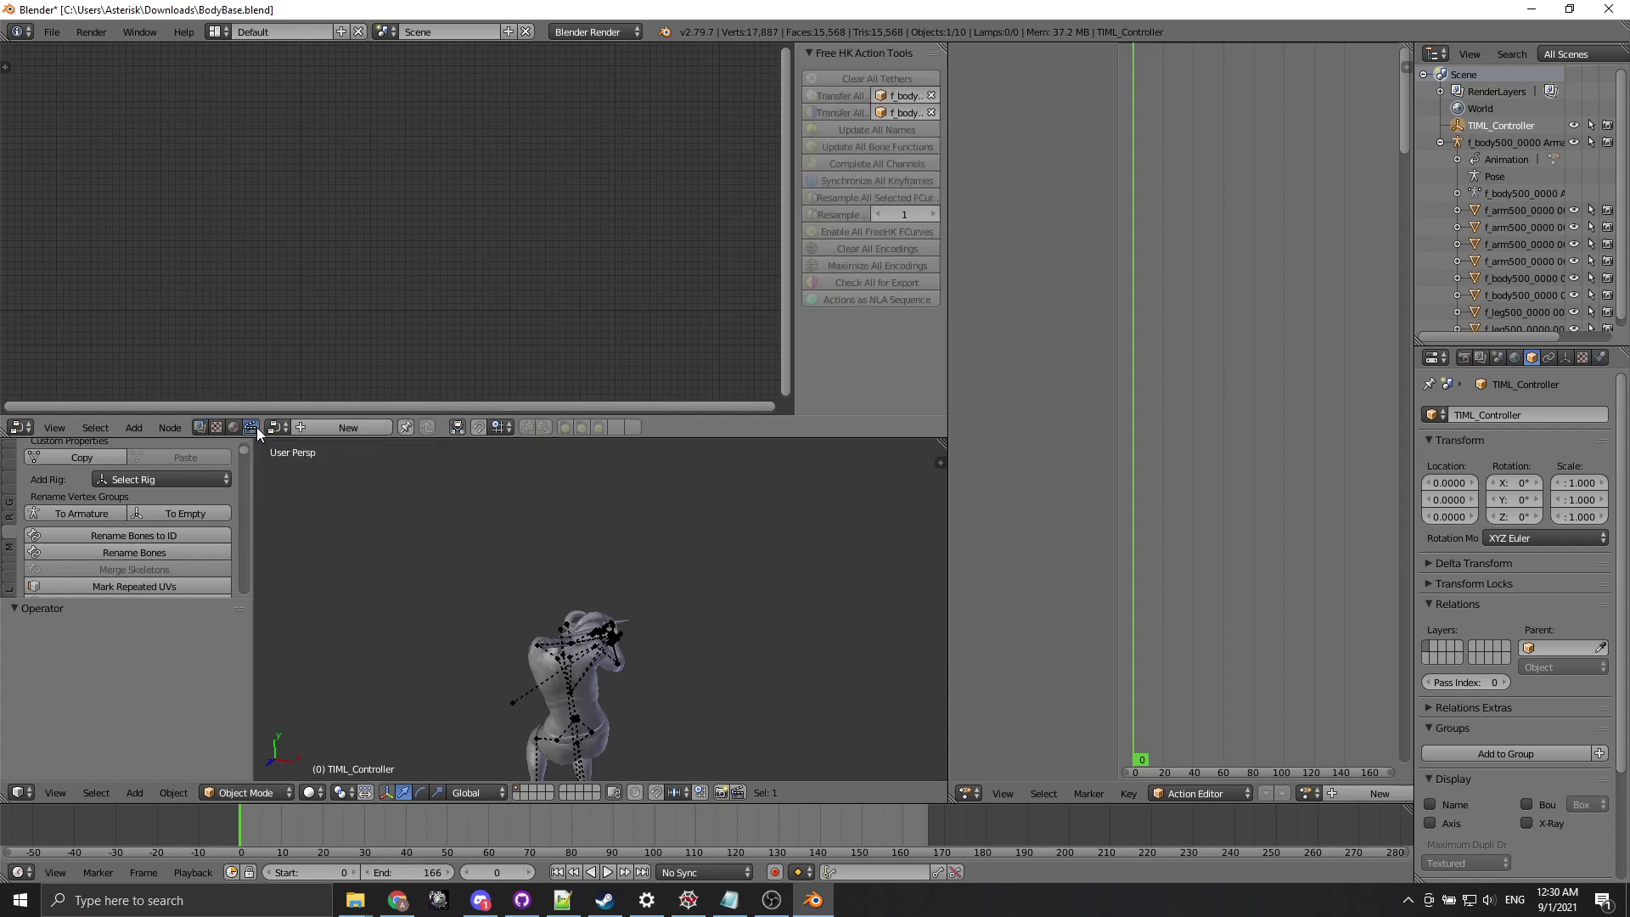
Load the w04_00 node tree in the Node Editor and expand its LMT Entry Node.
{"action": "left_click", "coordinate": [276, 427]}
{"action": "left_click", "coordinate": [304, 455]}
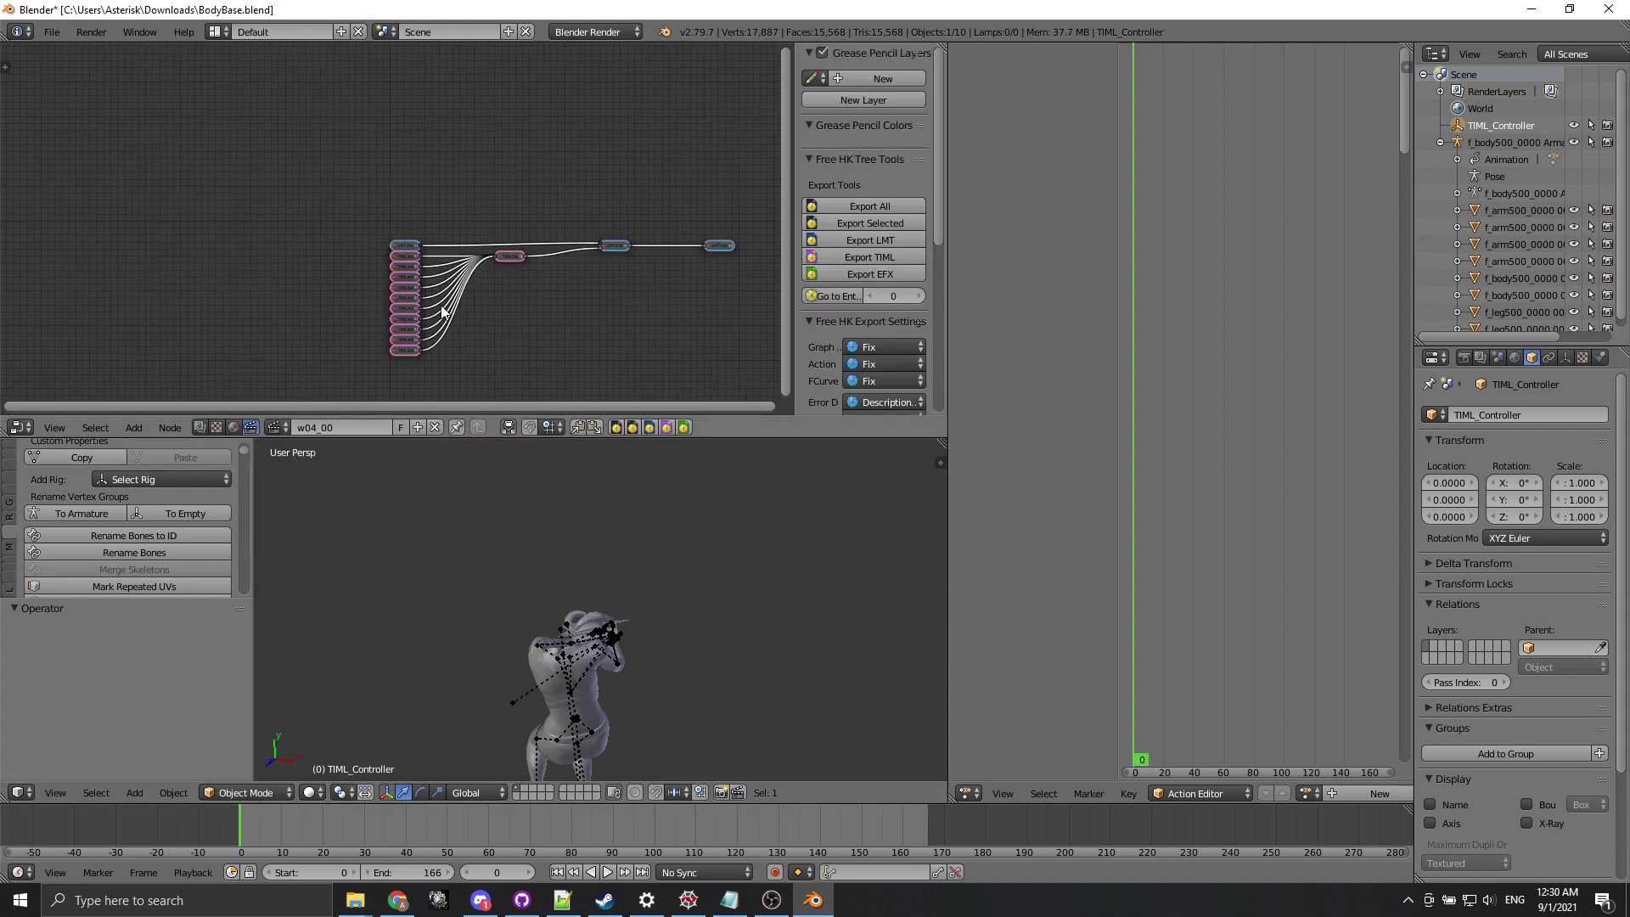
{"action": "scroll", "coordinate": [397, 180], "scroll_direction": "up", "scroll_amount": 2}
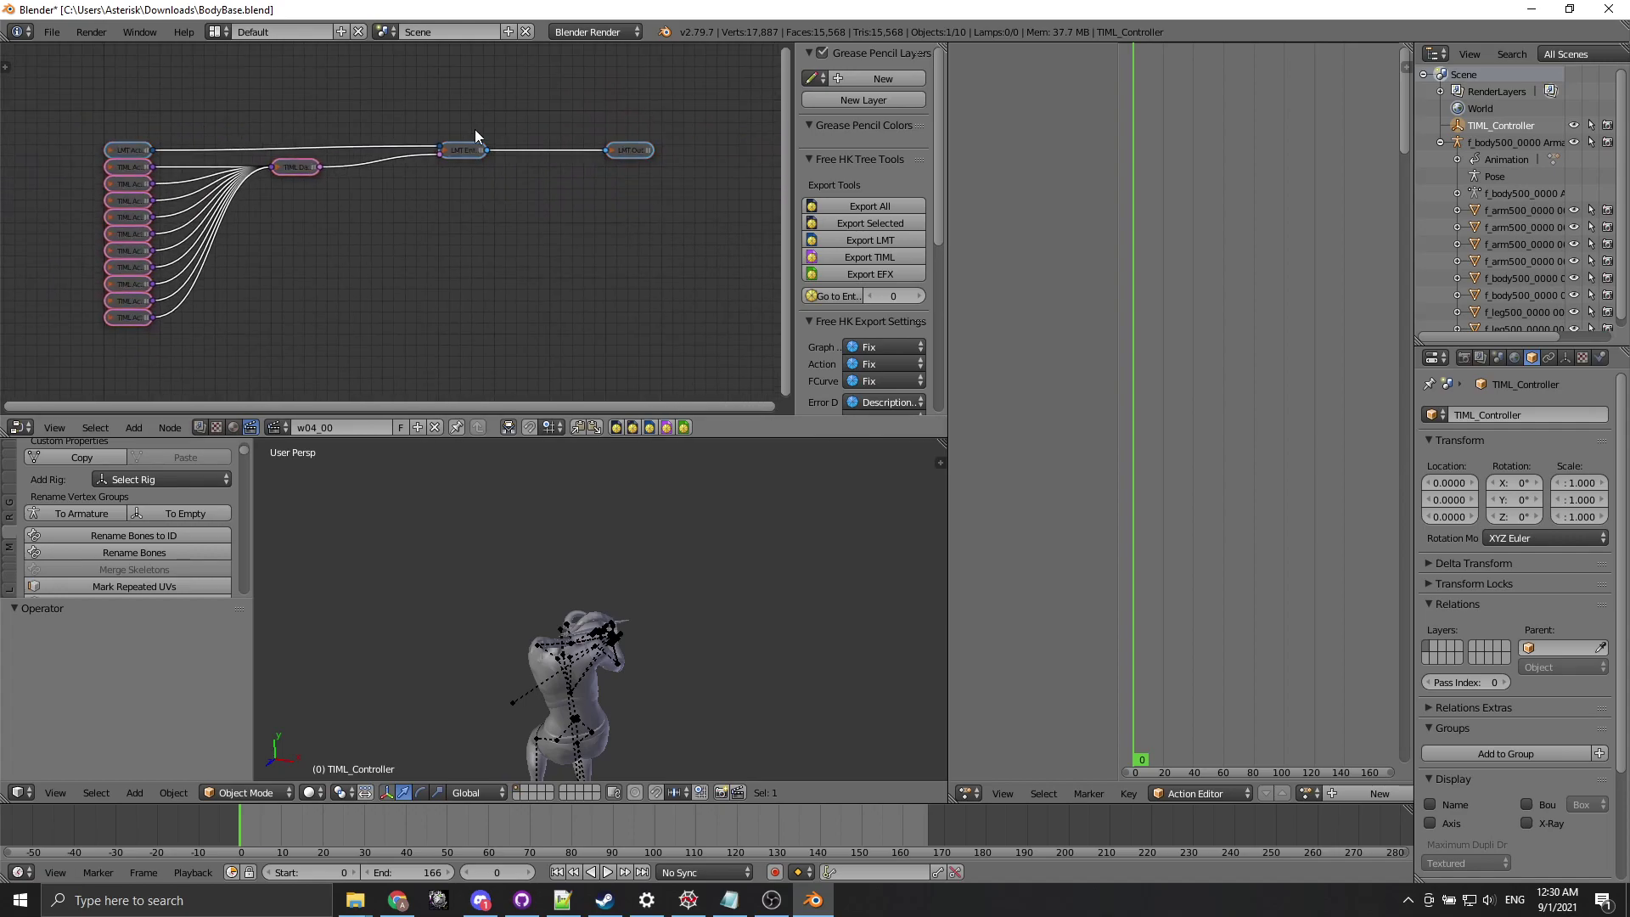
{"action": "left_click", "coordinate": [442, 151]}
{"action": "key", "text": "h"}
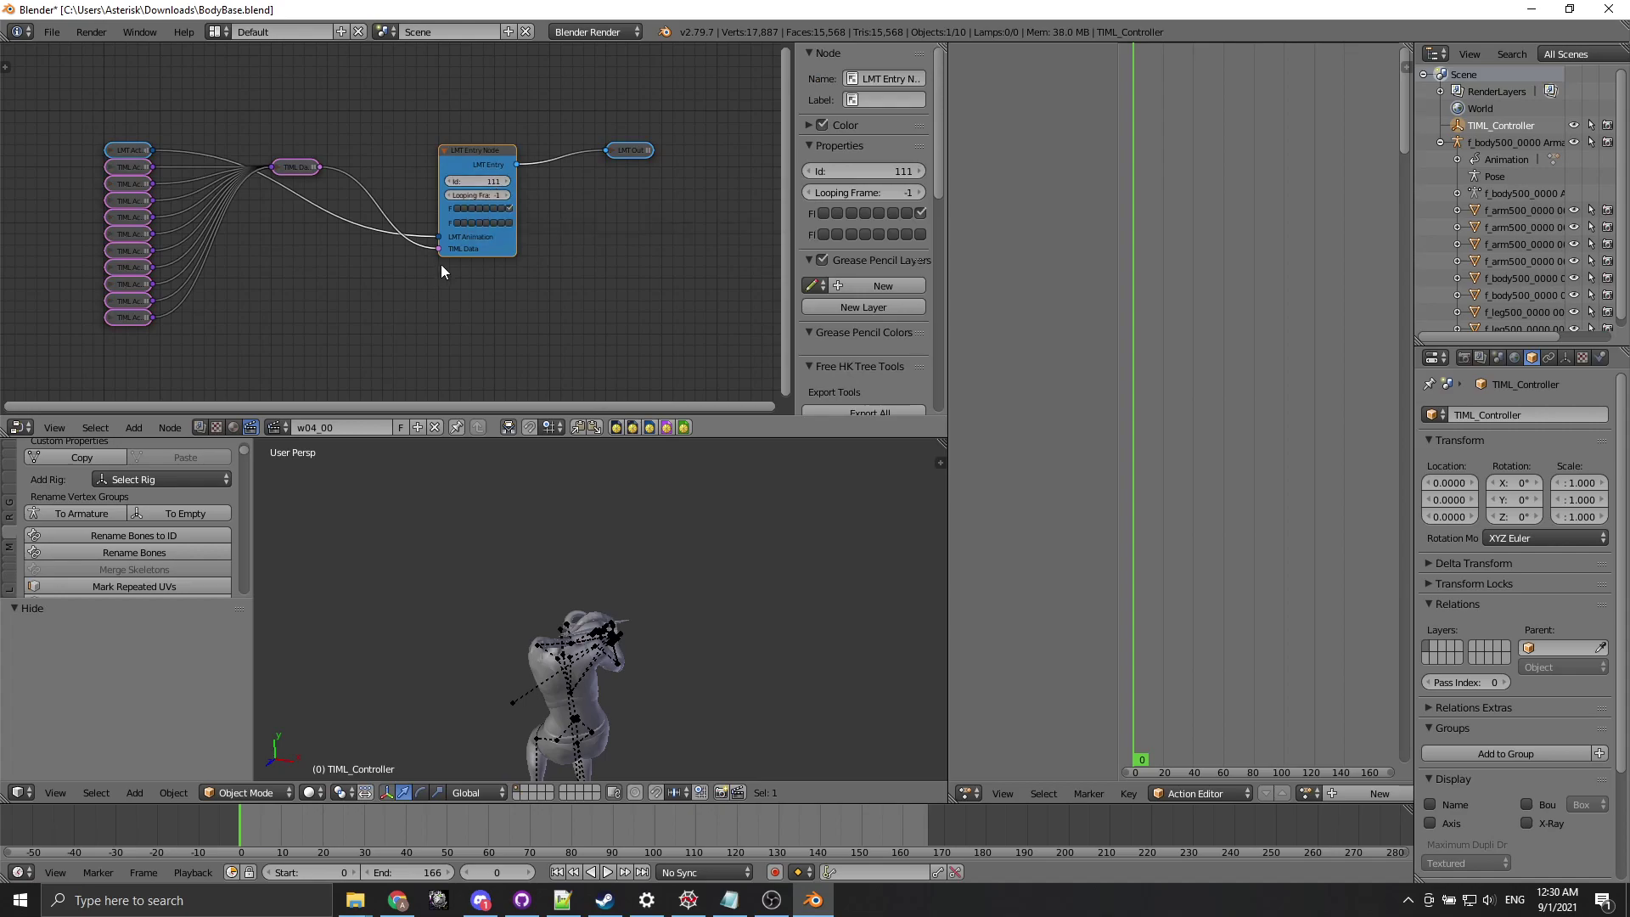
{"action": "scroll", "coordinate": [436, 207], "scroll_direction": "down", "scroll_amount": 3}
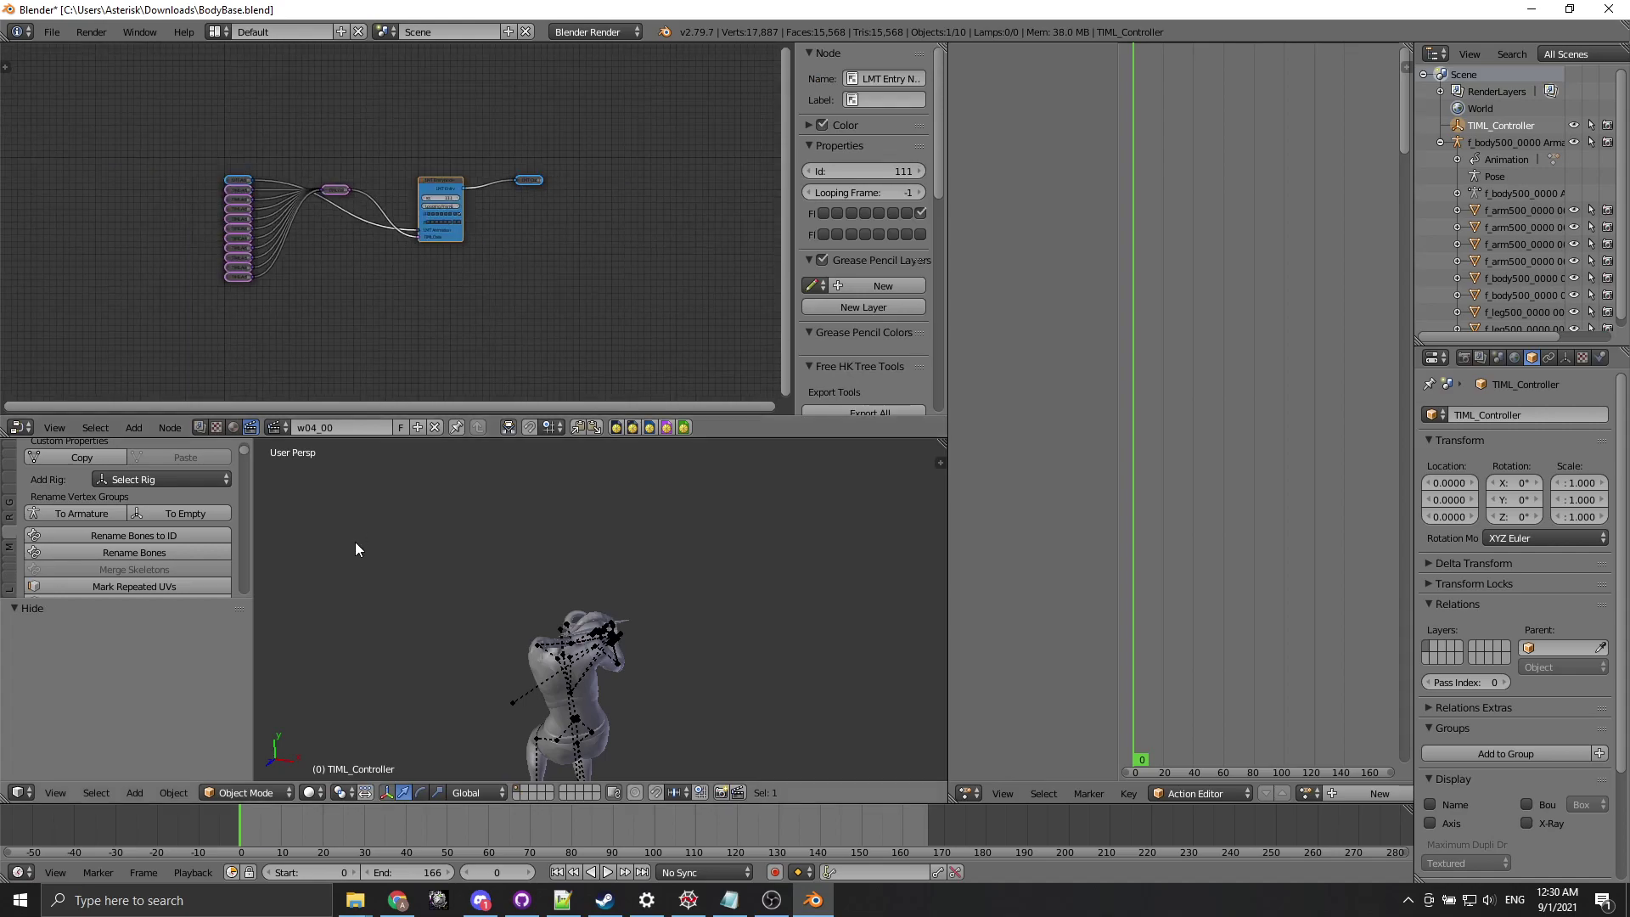
{"action": "scroll", "coordinate": [557, 196], "scroll_direction": "up", "scroll_amount": 4}
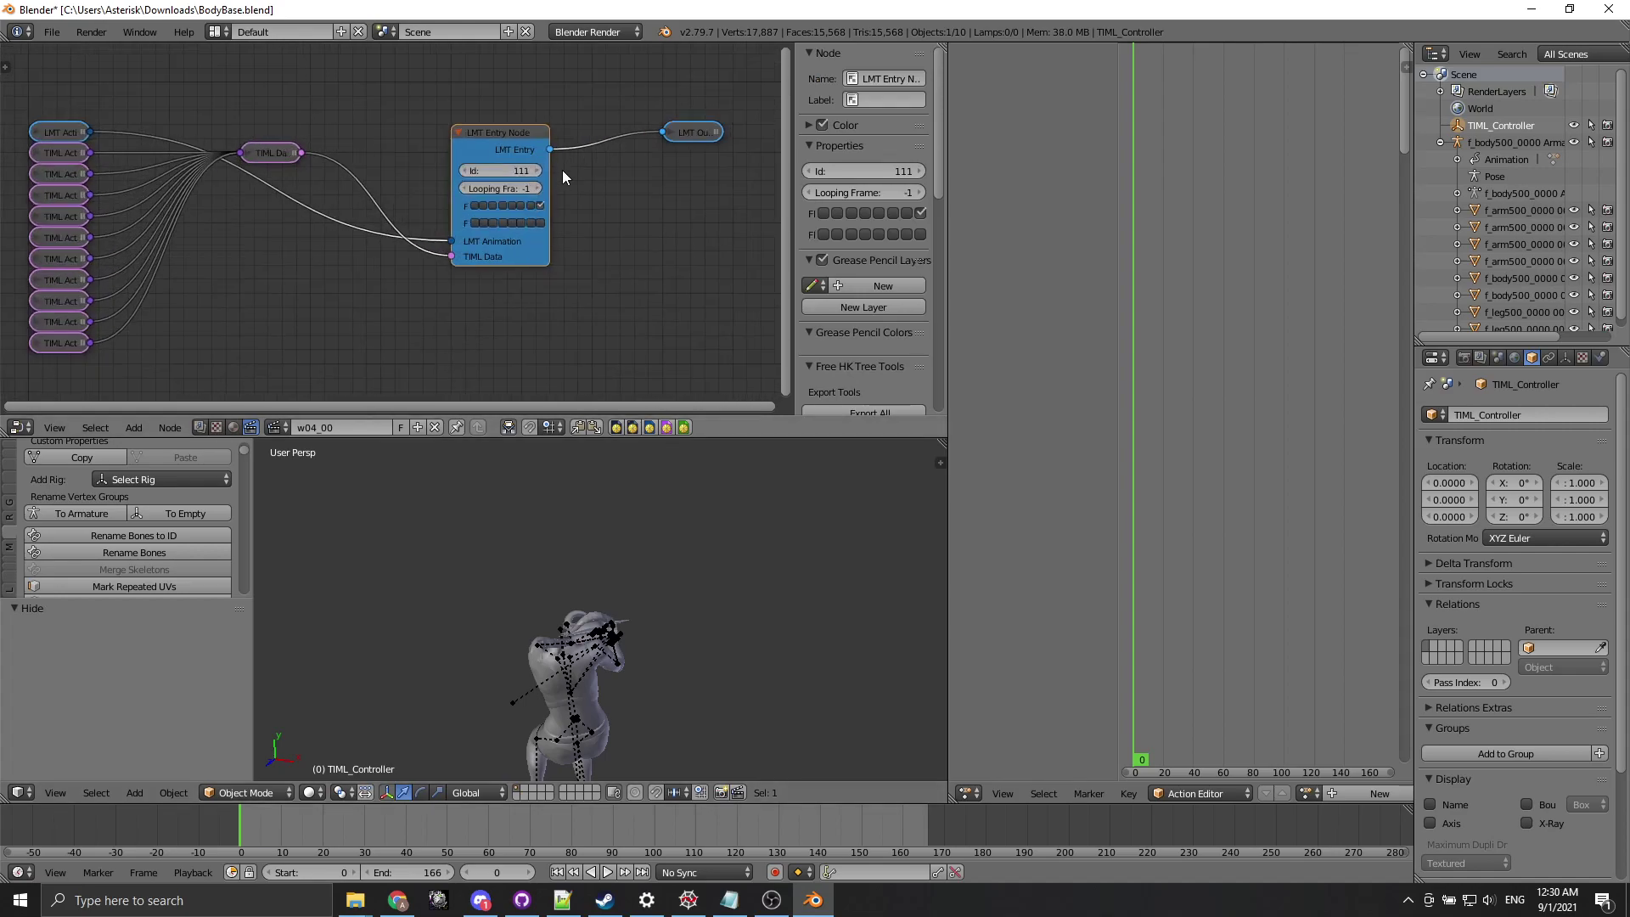
Expand the collapsed LMT Output Node and widen it so its full path is readable.
{"action": "middle_click_drag", "start_coordinate": [562, 170], "coordinate": [376, 220]}
{"action": "left_click", "coordinate": [503, 176]}
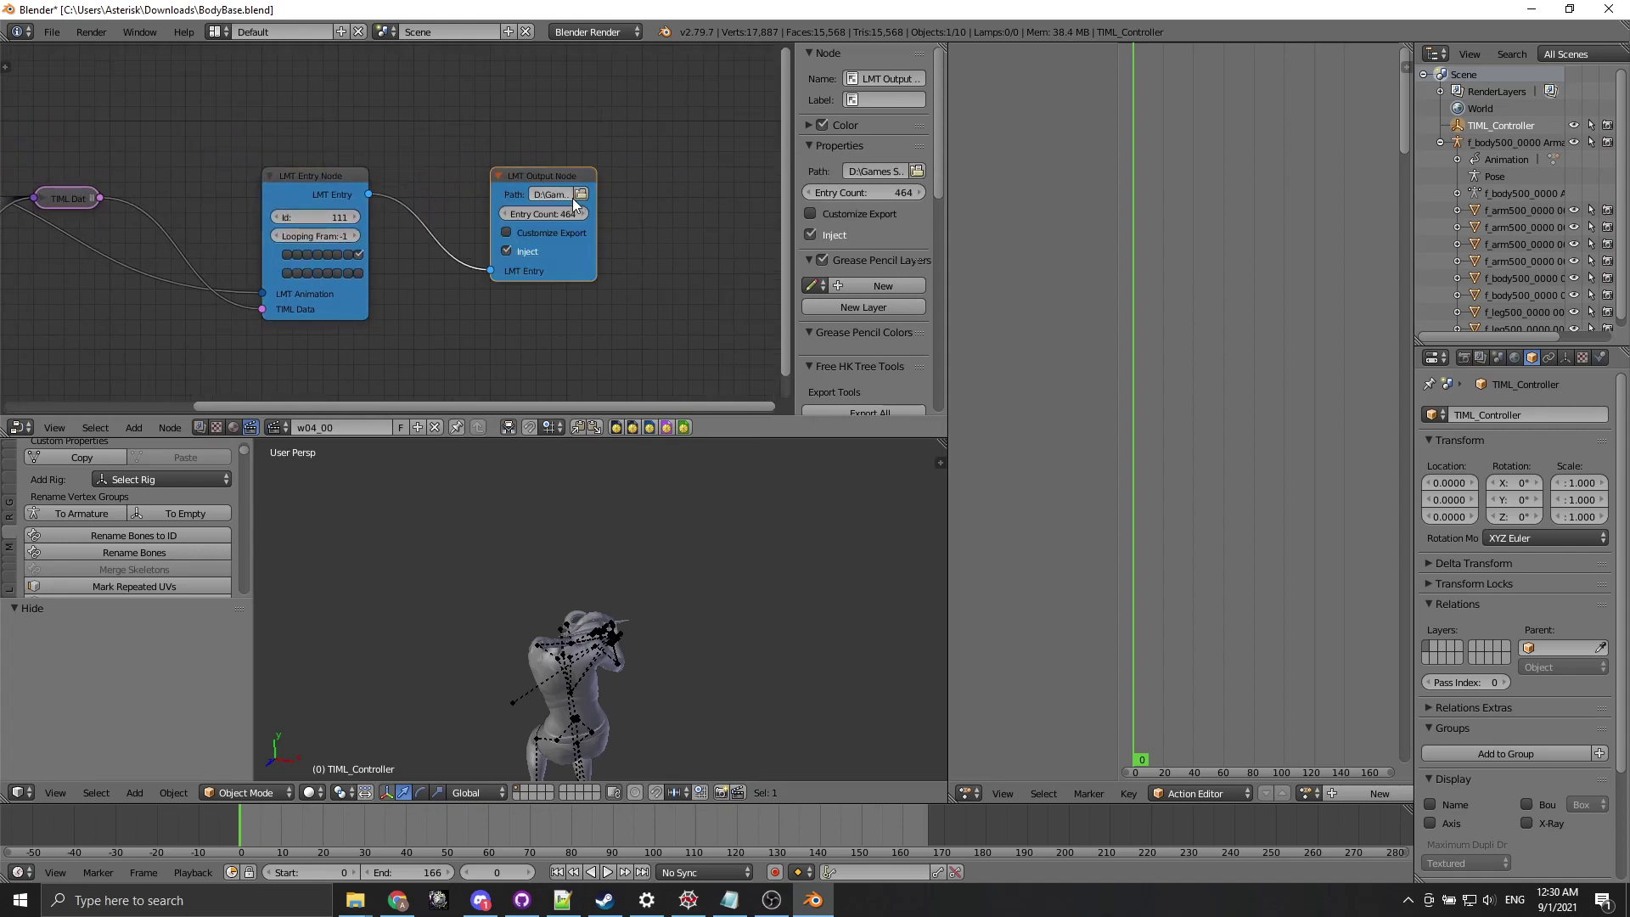
{"action": "left_click_drag", "start_coordinate": [598, 216], "coordinate": [829, 219]}
{"action": "middle_click_drag", "start_coordinate": [612, 265], "coordinate": [387, 270]}
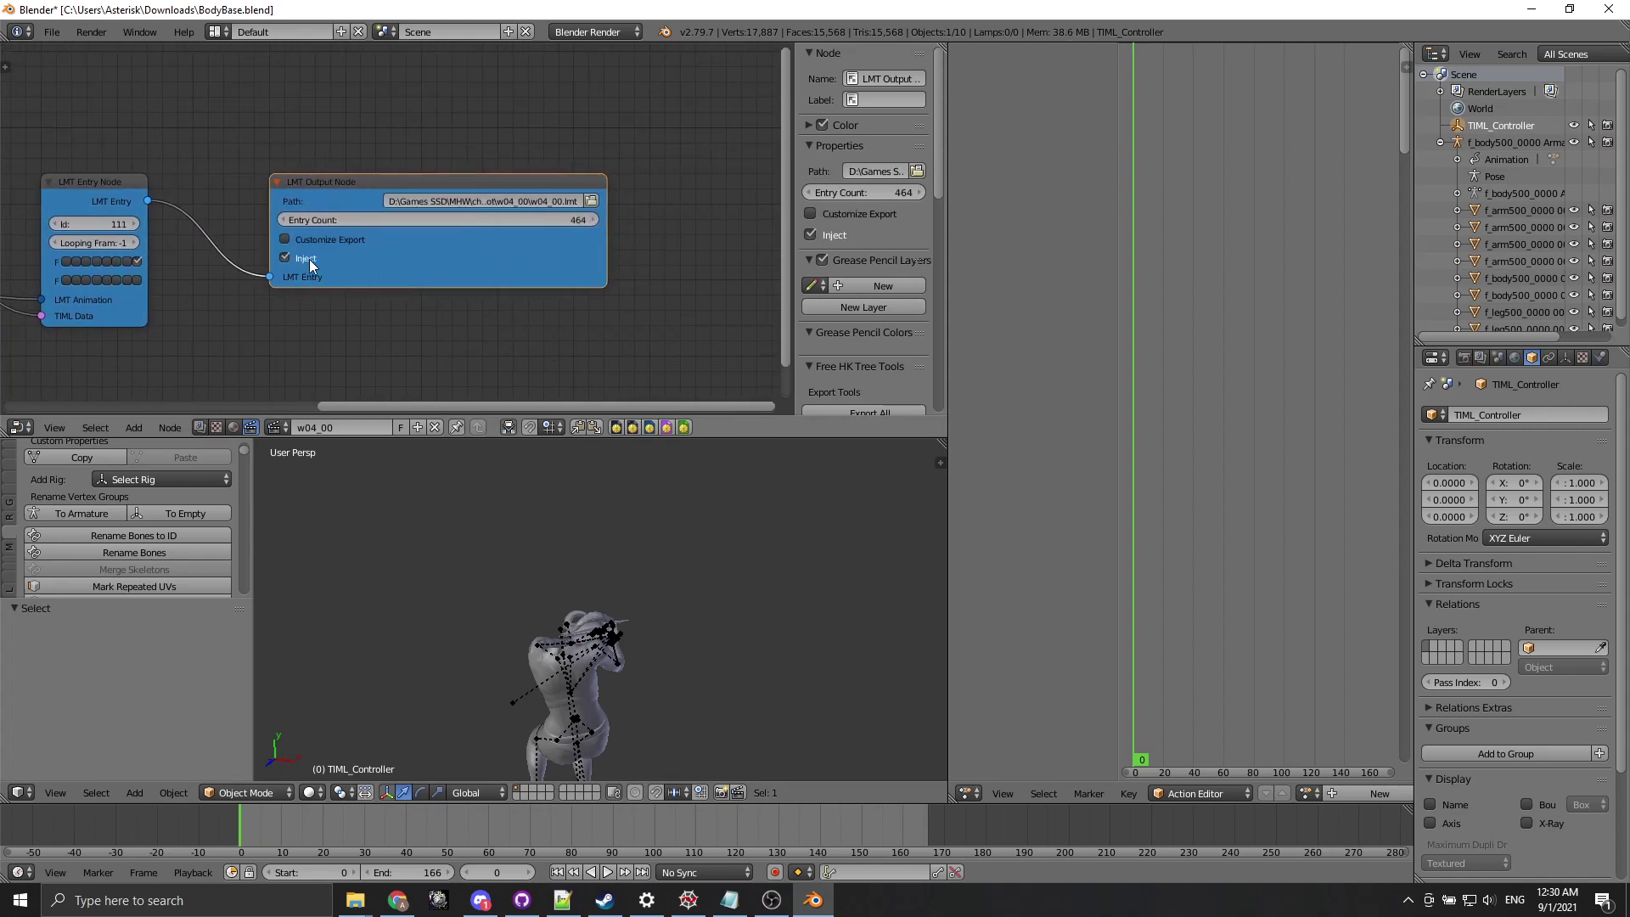
Set the LMT Output Node's path to w04_00.lmt in the w04_00 folder under Monster Hunter World's nativePC.
{"action": "left_click", "coordinate": [590, 201]}
{"action": "left_click", "coordinate": [66, 396]}
{"action": "left_click", "coordinate": [287, 132]}
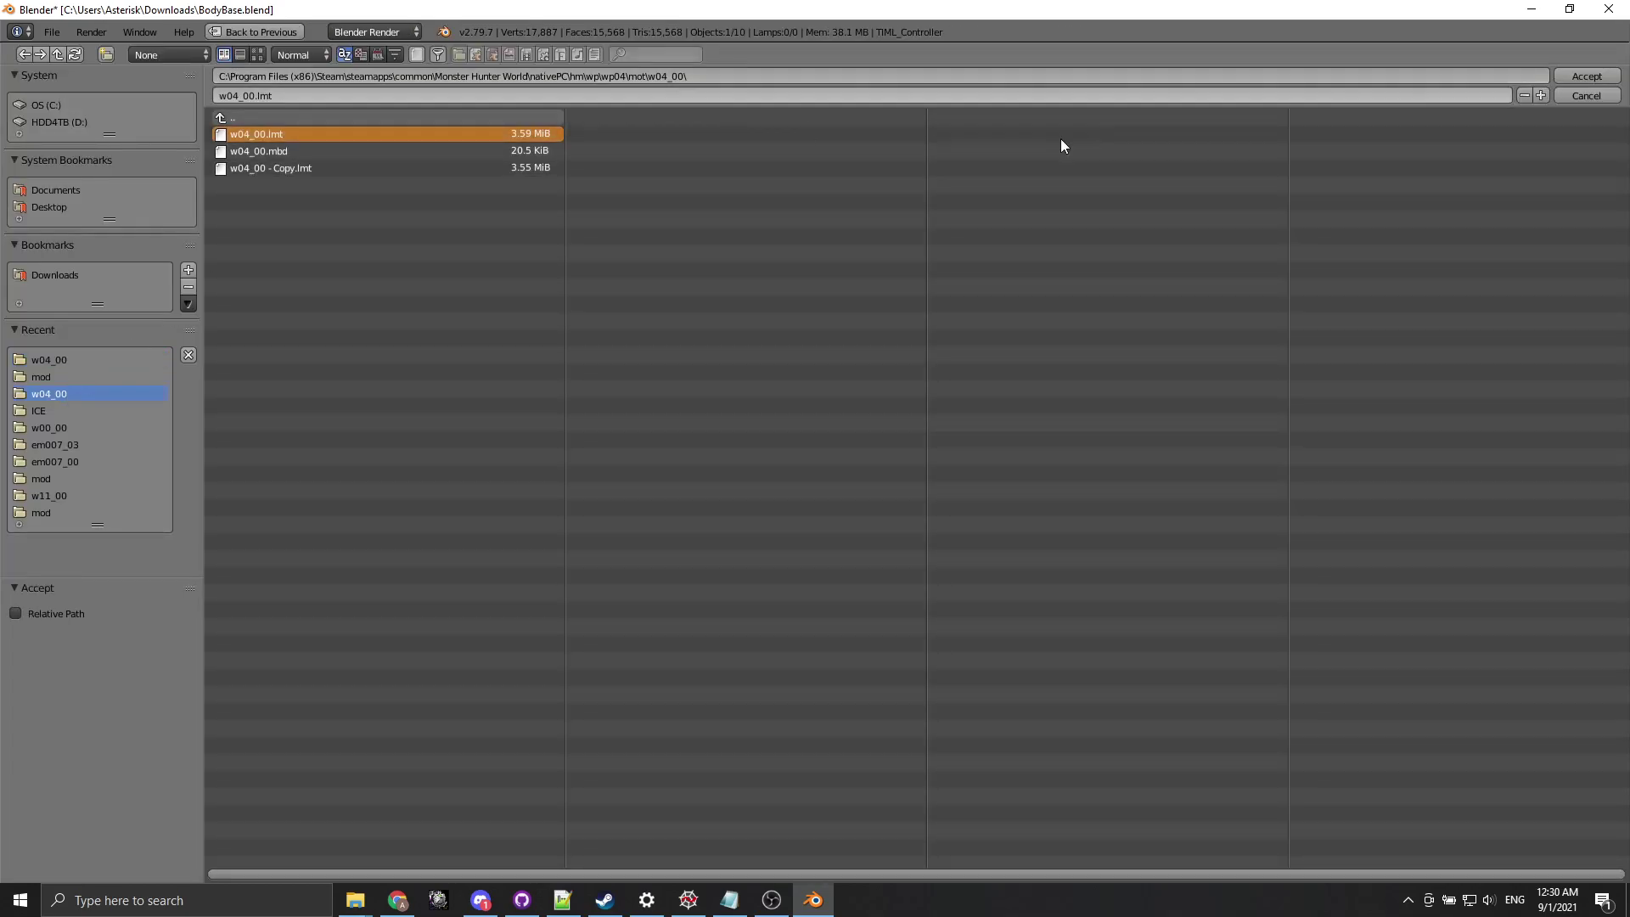
{"action": "left_click", "coordinate": [1587, 77]}
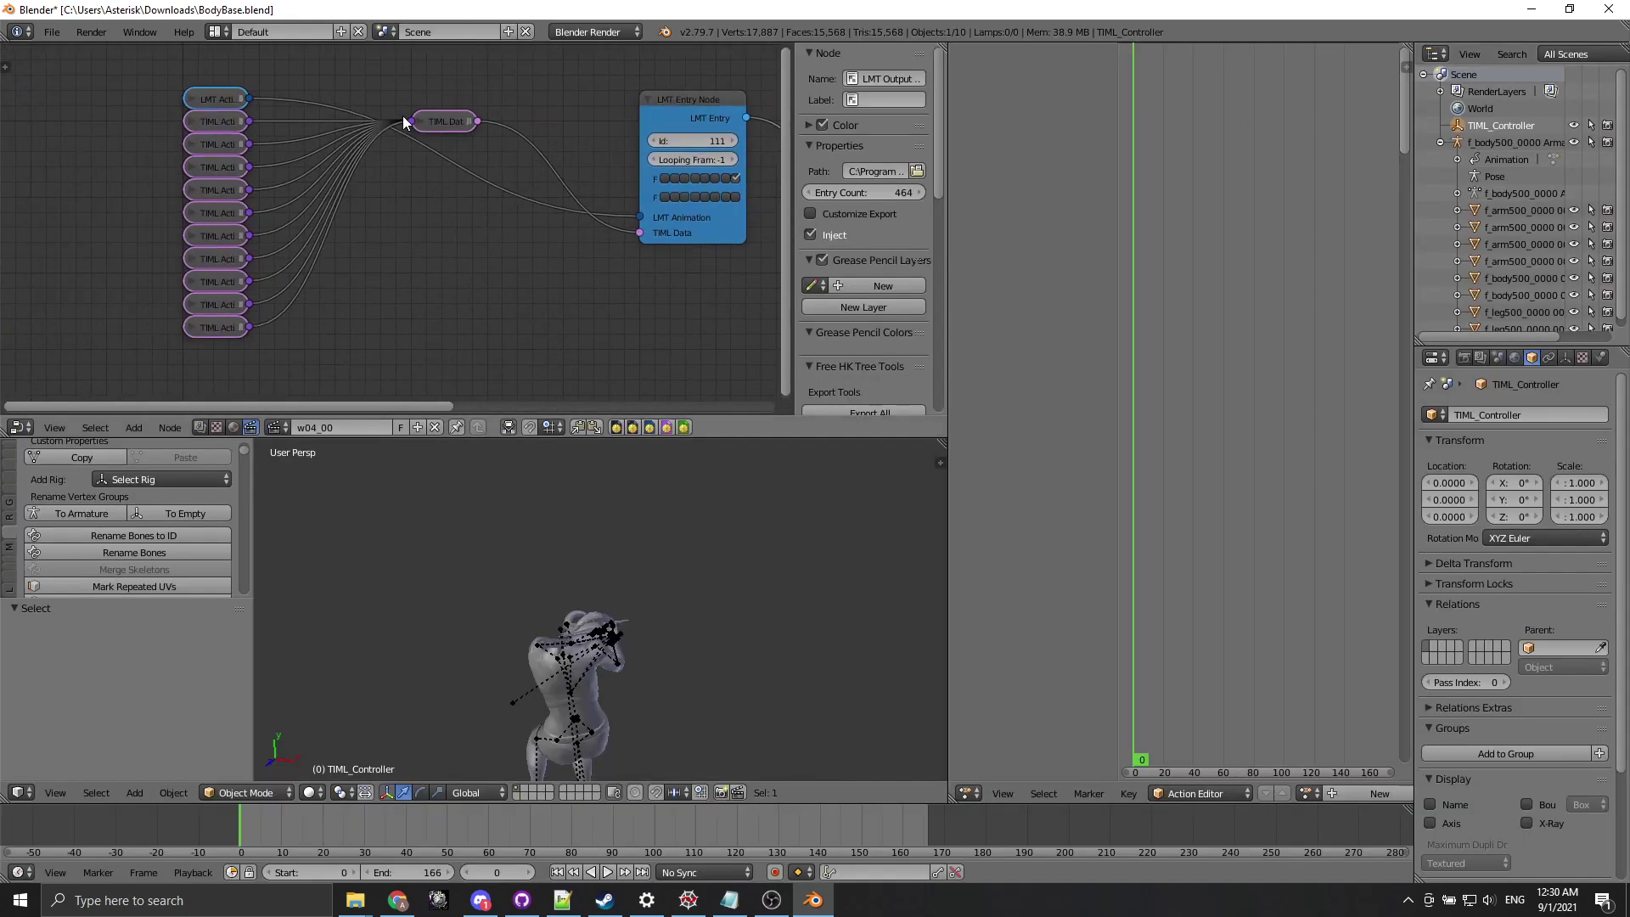
Expand the TIML Data Node and move it below and to the left of the LMT Entry Node.
{"action": "left_click", "coordinate": [416, 121]}
{"action": "key", "text": "h"}
{"action": "left_click_drag", "start_coordinate": [430, 124], "coordinate": [504, 234]}
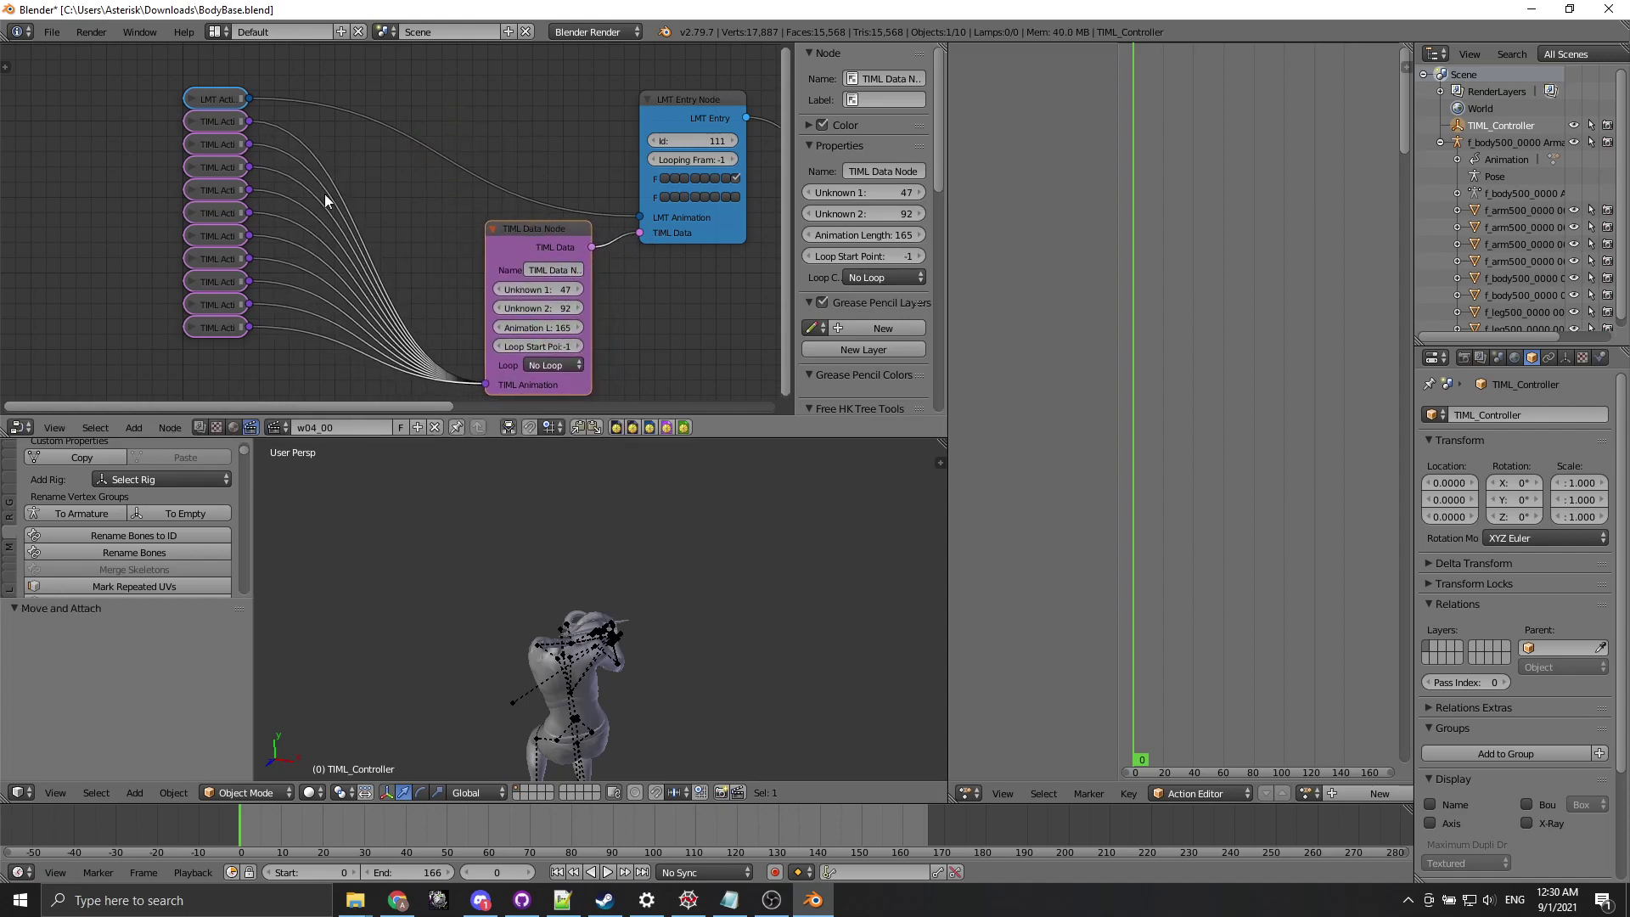
Spread out the column of LMT and TIML action nodes by scaling them about 2.62 along Y.
{"action": "key", "text": "a"}
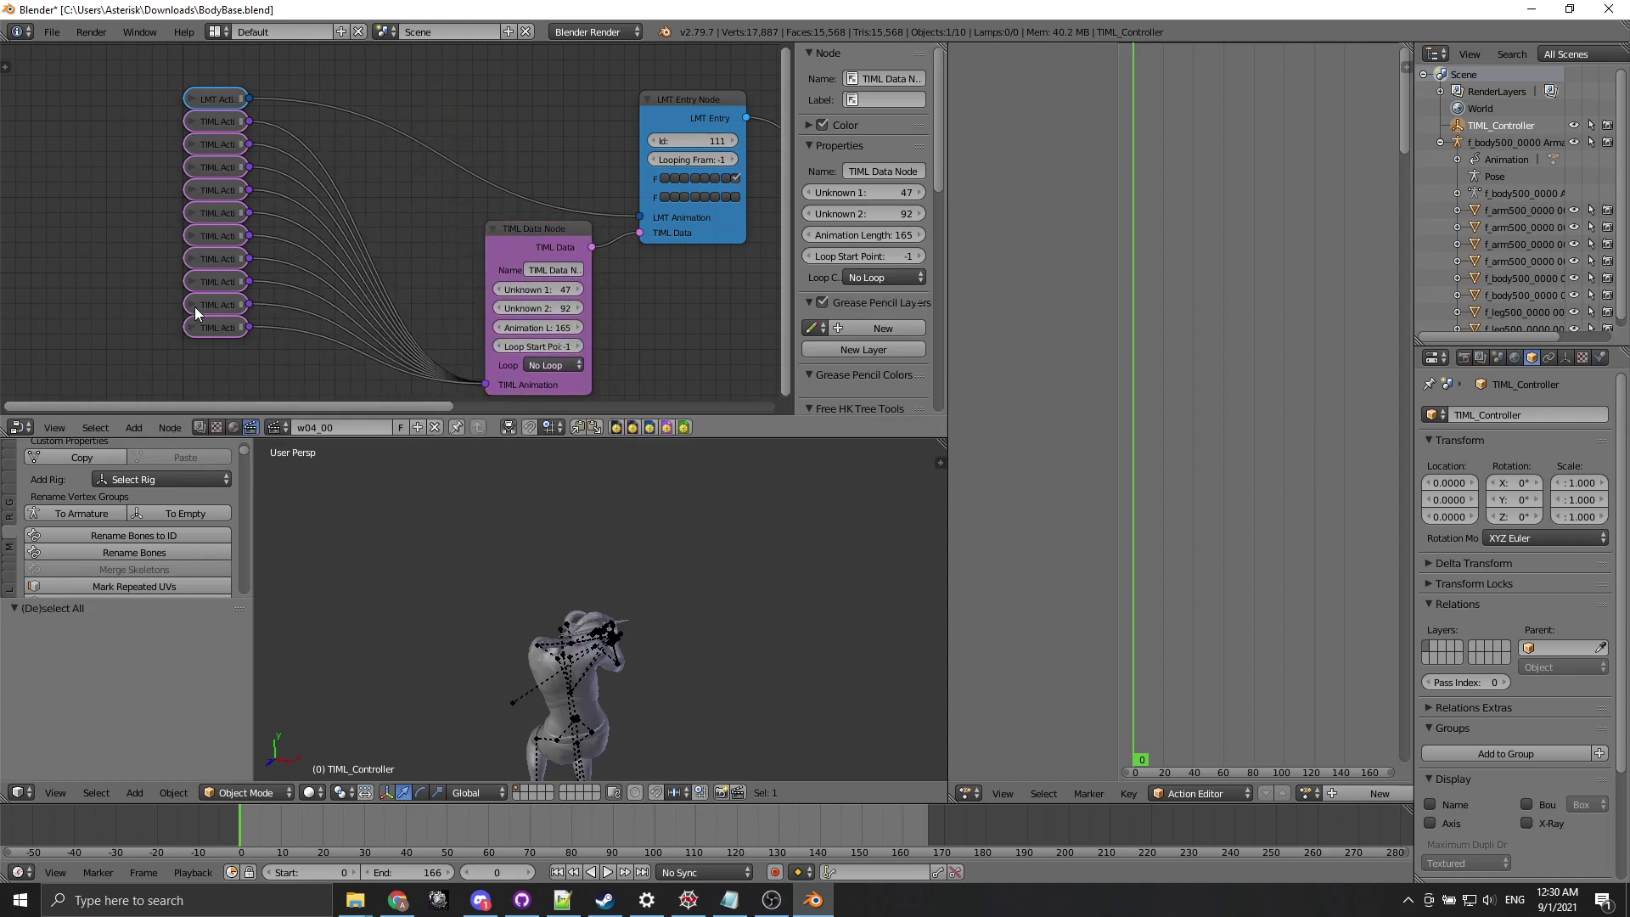
{"action": "left_click_drag", "start_coordinate": [169, 349], "coordinate": [291, 76]}
{"action": "scroll", "coordinate": [314, 285], "scroll_direction": "down", "scroll_amount": 1}
{"action": "middle_click_drag", "start_coordinate": [324, 266], "coordinate": [381, 203]}
{"action": "scroll", "coordinate": [356, 206], "scroll_direction": "down", "scroll_amount": 3}
{"action": "scroll", "coordinate": [384, 255], "scroll_direction": "down", "scroll_amount": 1}
{"action": "scroll", "coordinate": [381, 203], "scroll_direction": "down", "scroll_amount": 1}
{"action": "key", "text": "s"}
{"action": "key", "text": "y"}
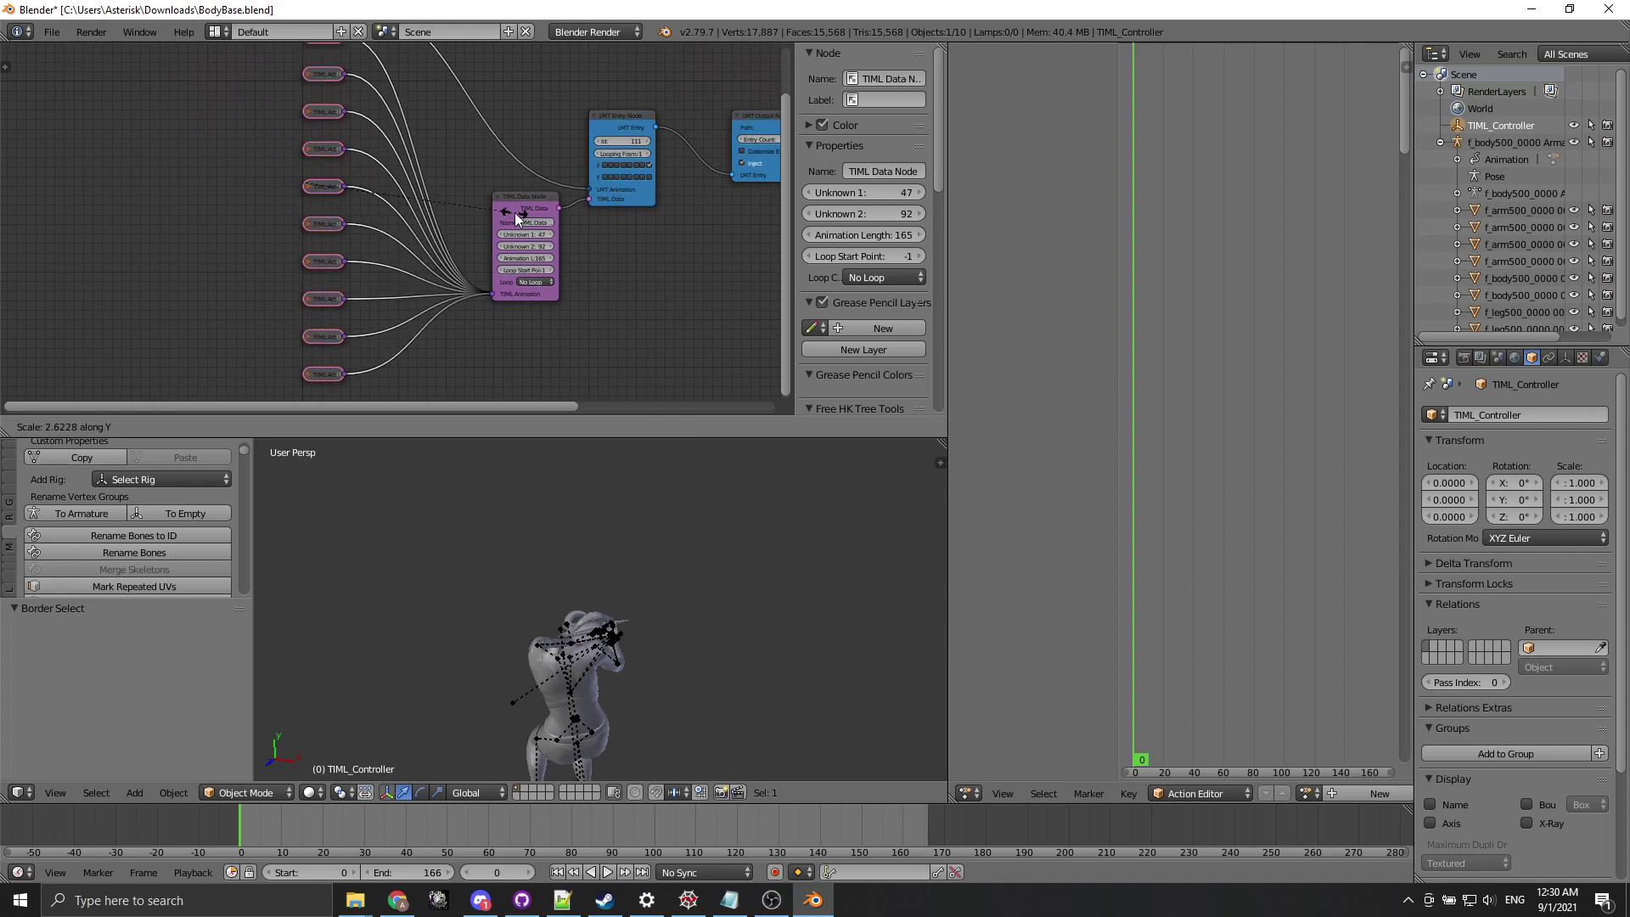
{"action": "left_click", "coordinate": [515, 212]}
{"action": "scroll", "coordinate": [404, 297], "scroll_direction": "up", "scroll_amount": 2, "text": "shift"}
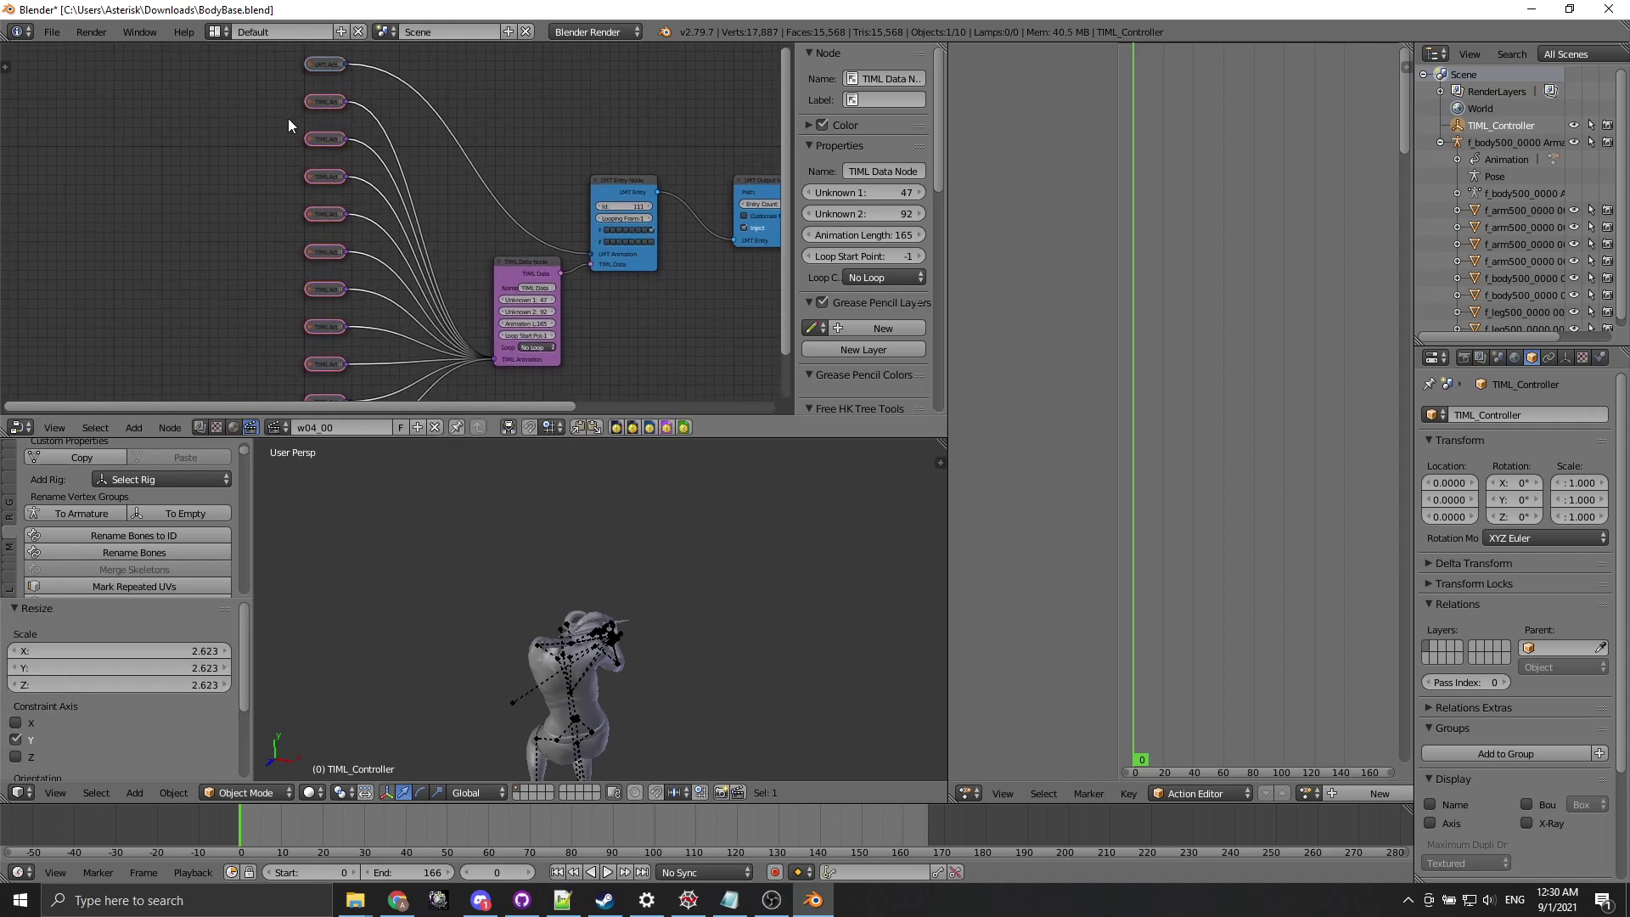
Expand the first TIML Action Node below the LMT action node and view its action up close.
{"action": "left_click", "coordinate": [310, 105]}
{"action": "key", "text": "h"}
{"action": "middle_click_drag", "start_coordinate": [377, 146], "coordinate": [452, 298]}
{"action": "scroll", "coordinate": [396, 187], "scroll_direction": "up", "scroll_amount": 3}
{"action": "scroll", "coordinate": [389, 226], "scroll_direction": "up", "scroll_amount": 2}
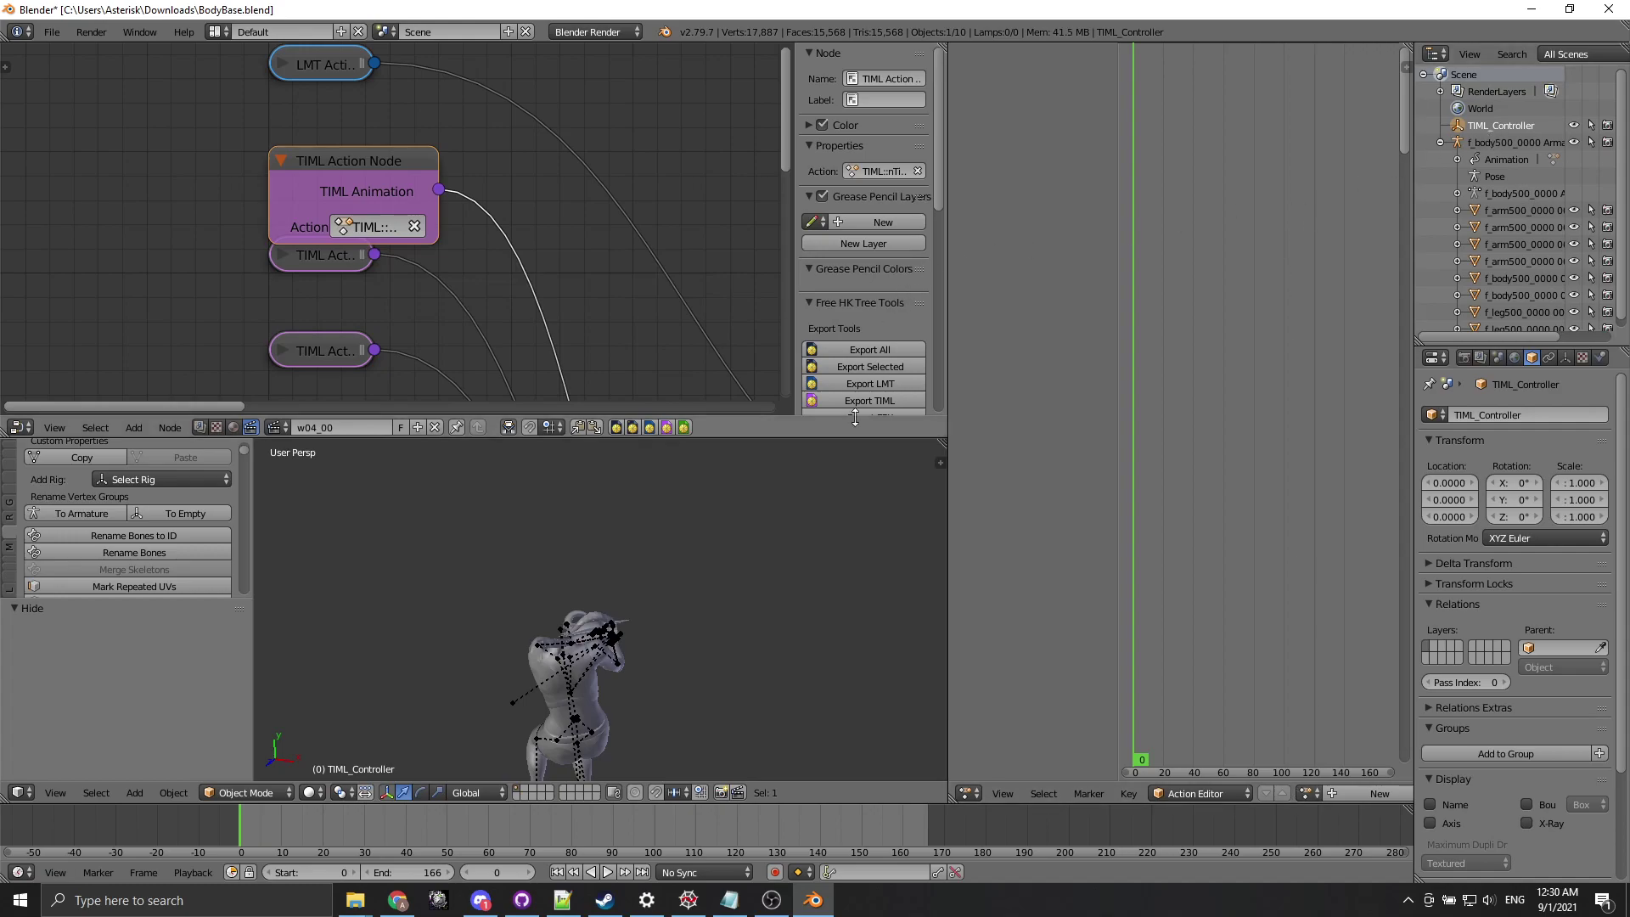
Assign the action TIML::nTimelineParam::PlMotionCommon to TIML_Controller and play the animation up to frame 89.
{"action": "left_click", "coordinate": [1458, 144]}
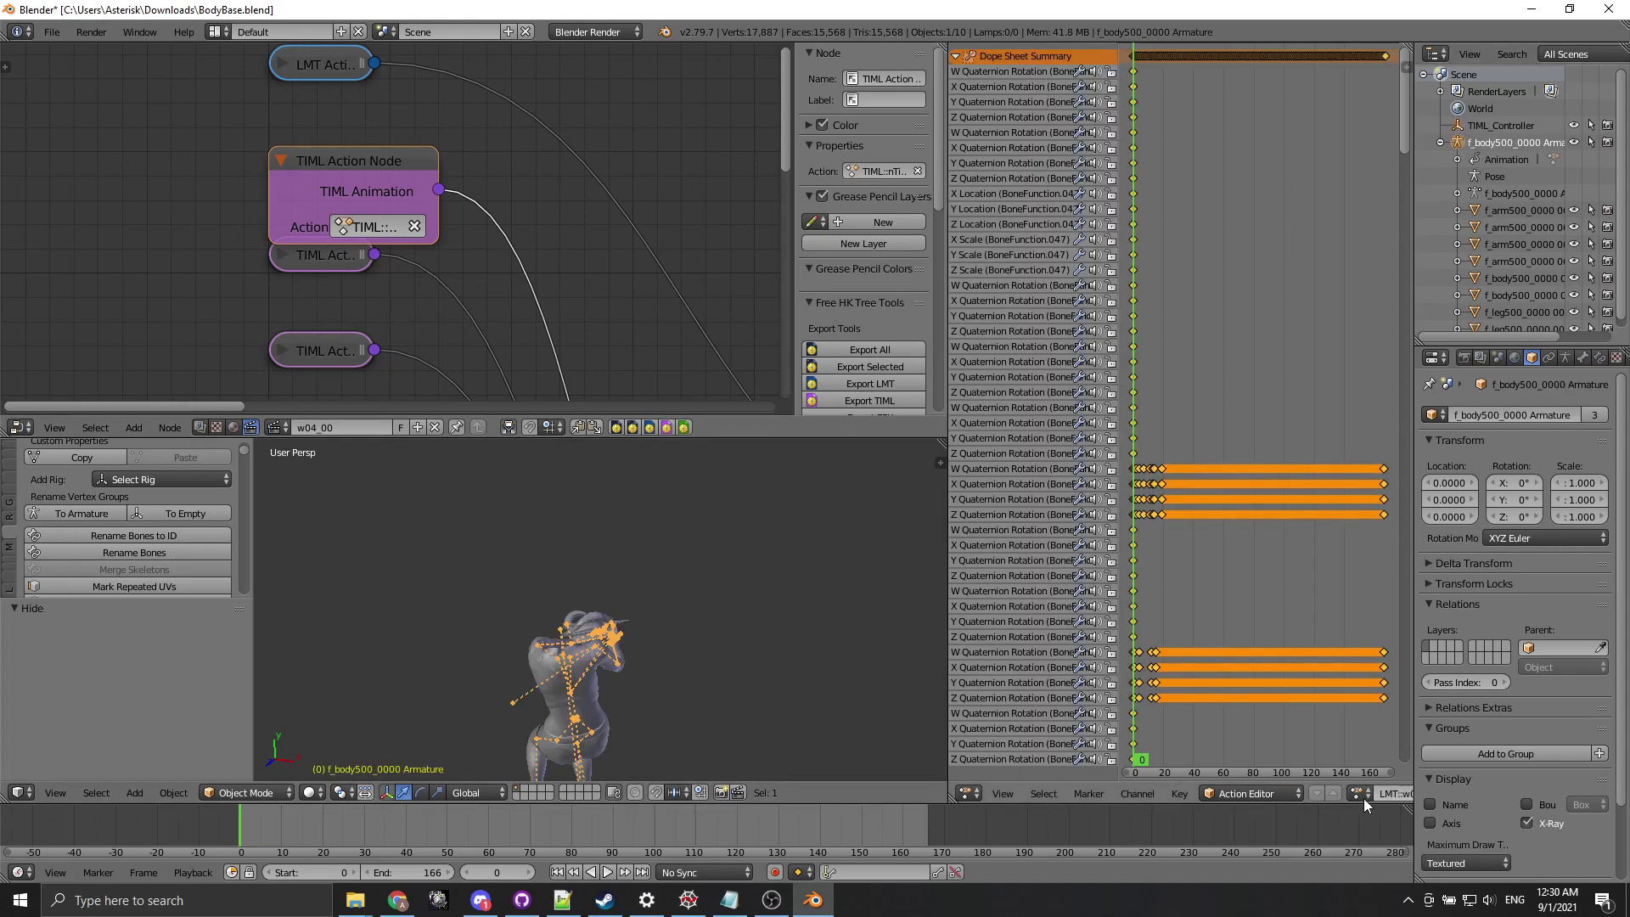
{"action": "left_click", "coordinate": [1508, 128]}
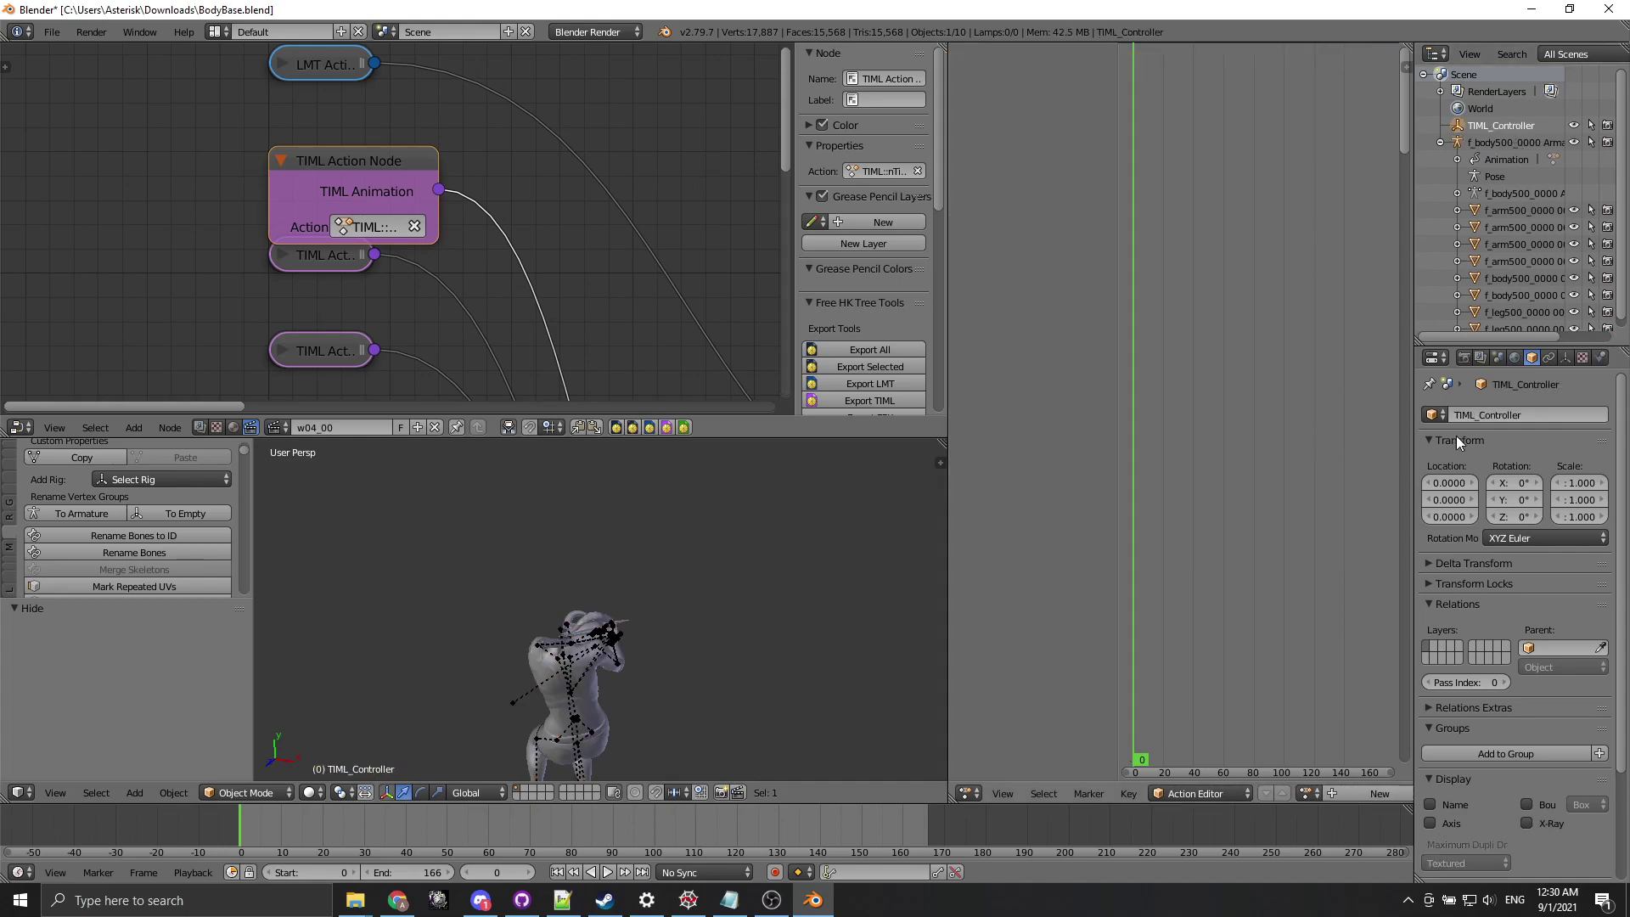
{"action": "left_click", "coordinate": [1308, 793]}
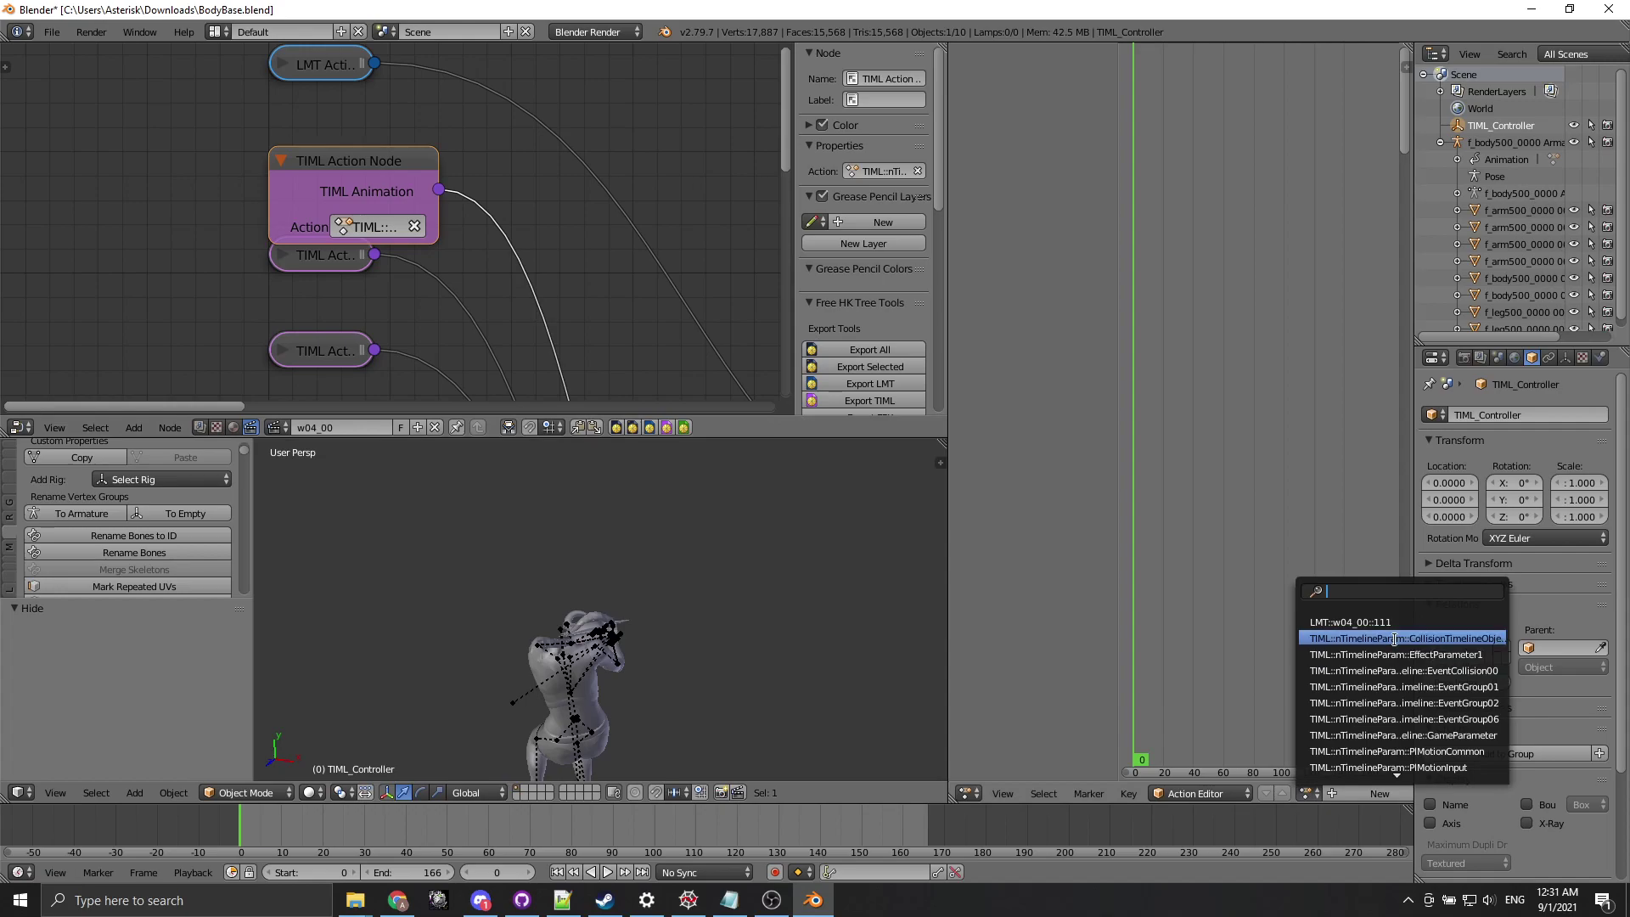
{"action": "left_click", "coordinate": [1425, 750]}
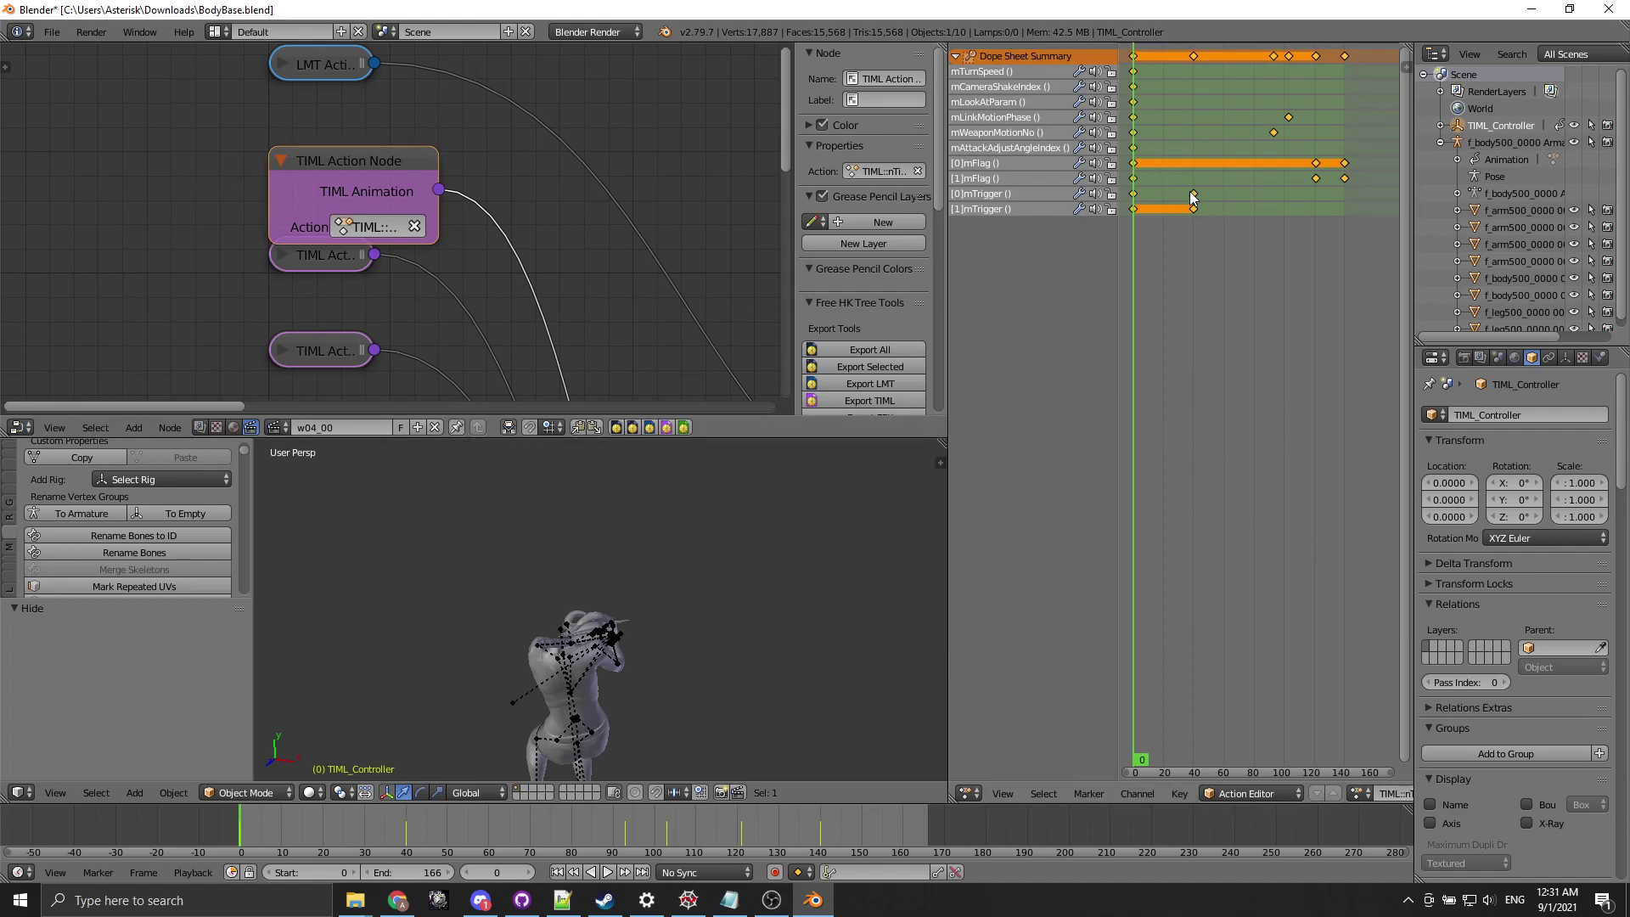
{"action": "key", "text": "alt+a"}
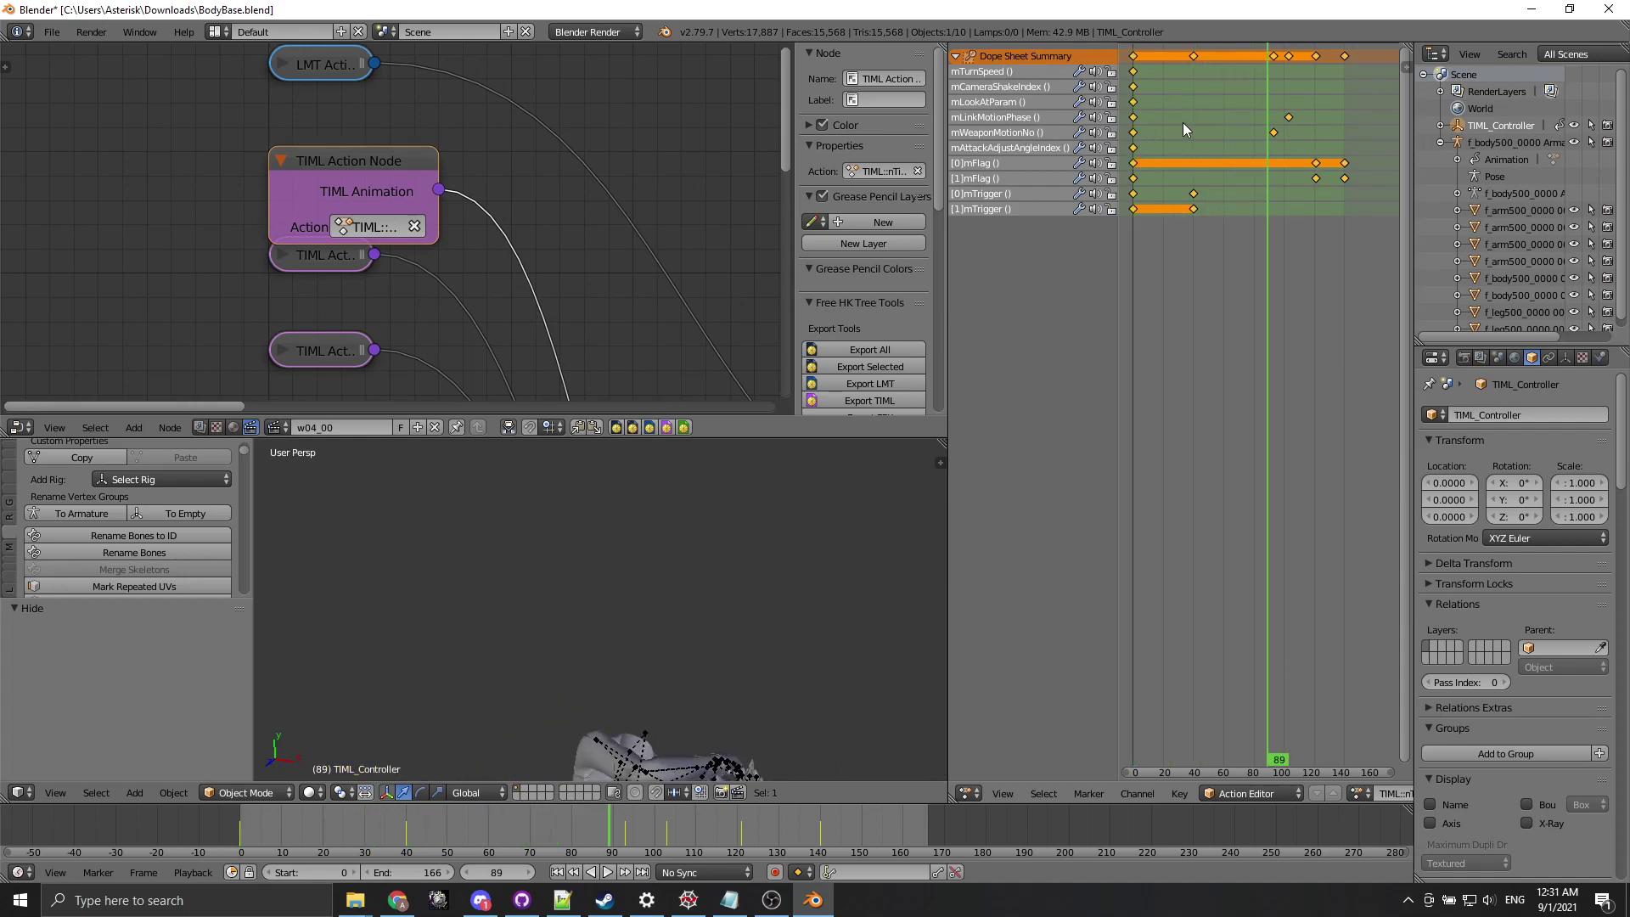
Assign TIML::nTimelineParam::PlMotionInput to TIML_Controller, and widen the Action Editor with its properties region shown.
{"action": "left_click", "coordinate": [1353, 802]}
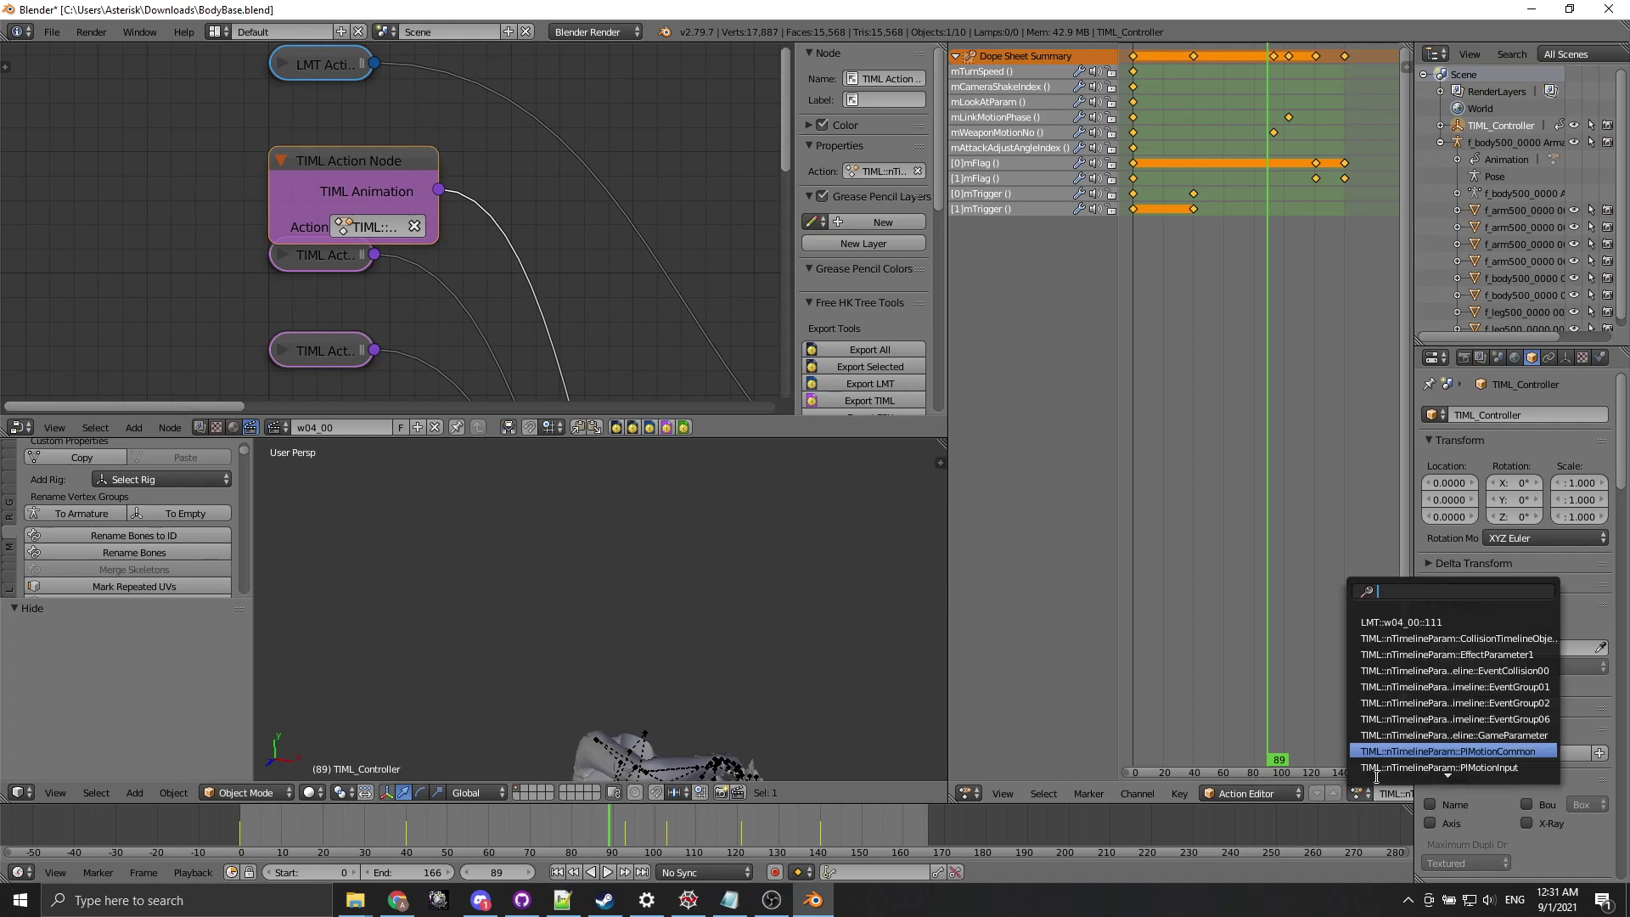
{"action": "left_click", "coordinate": [1402, 766]}
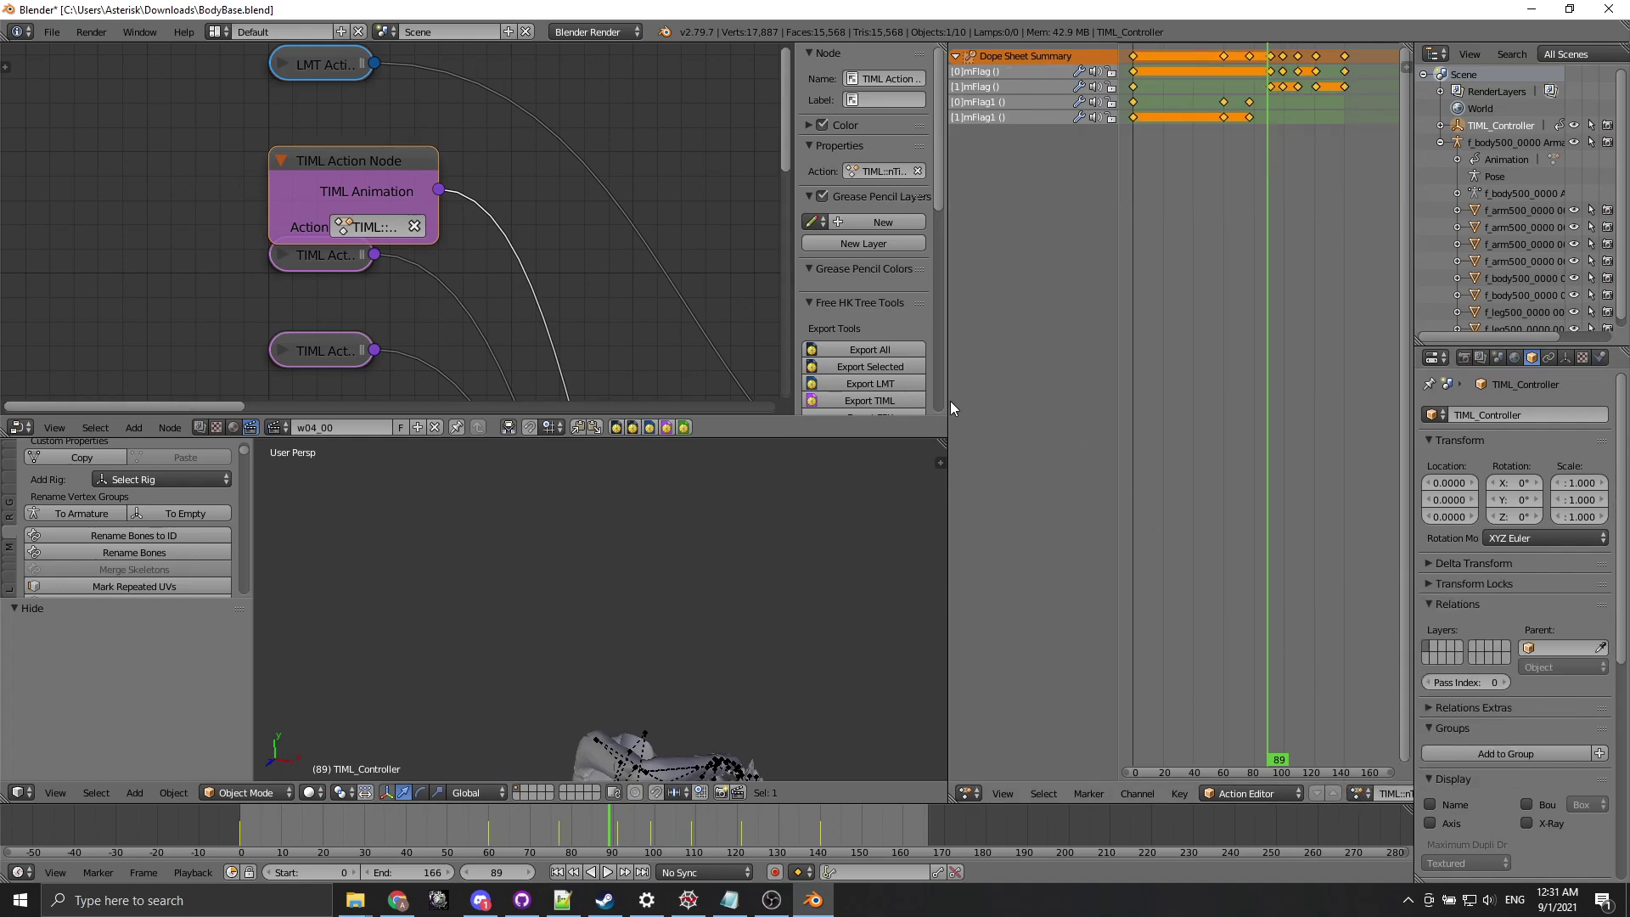
{"action": "scroll", "coordinate": [946, 401], "scroll_direction": "down", "scroll_amount": 8}
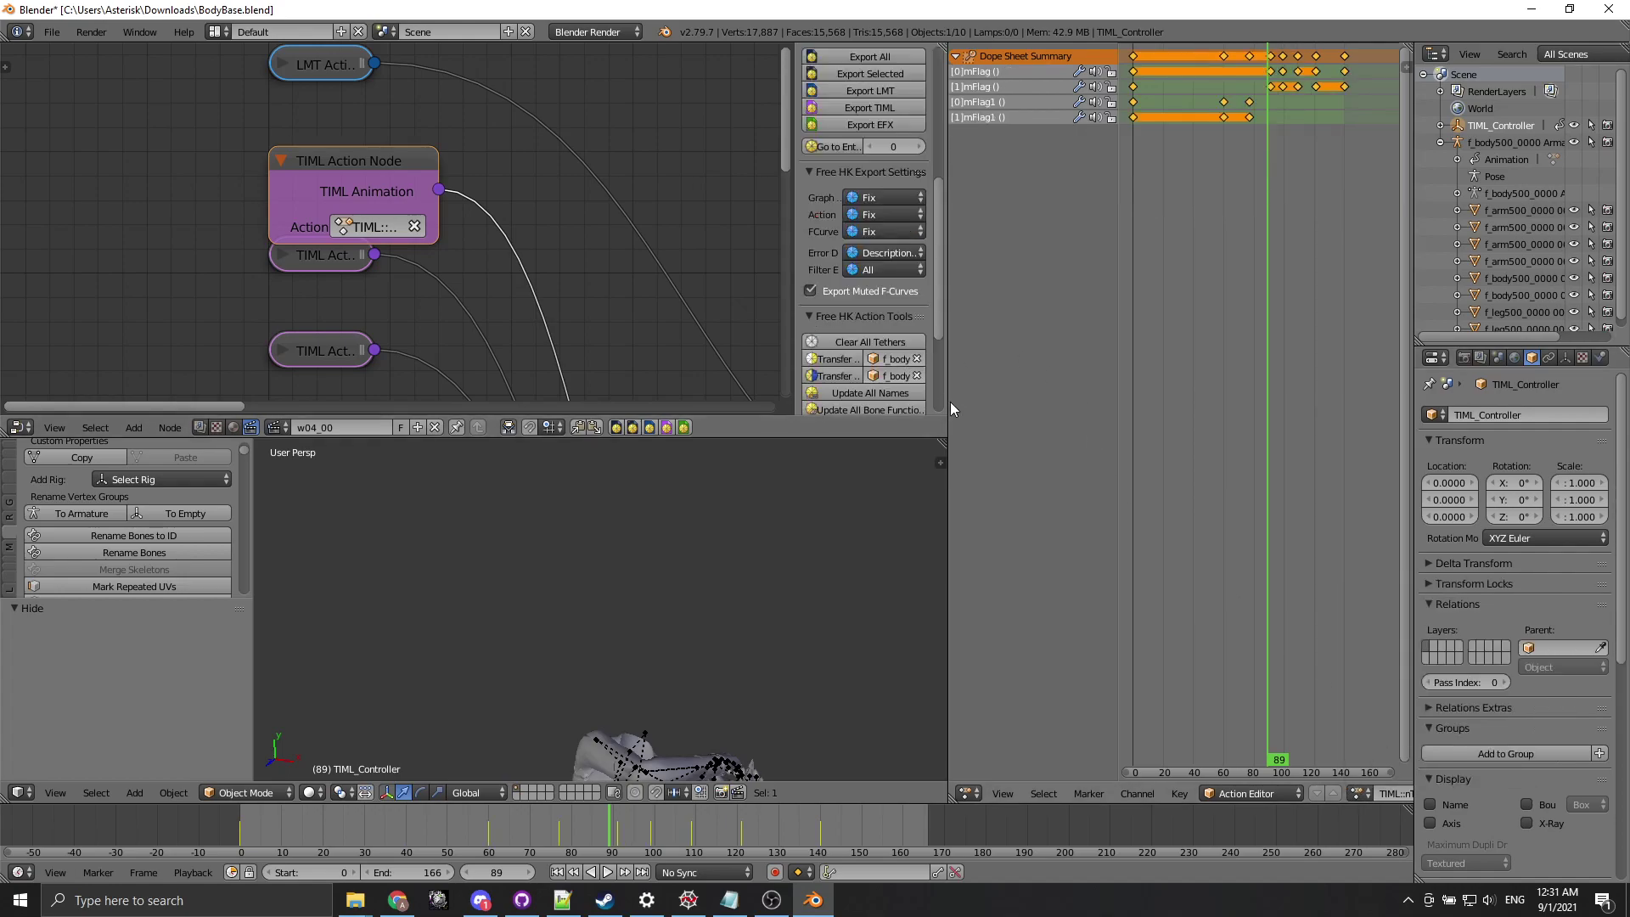
{"action": "left_click_drag", "start_coordinate": [951, 401], "coordinate": [819, 400]}
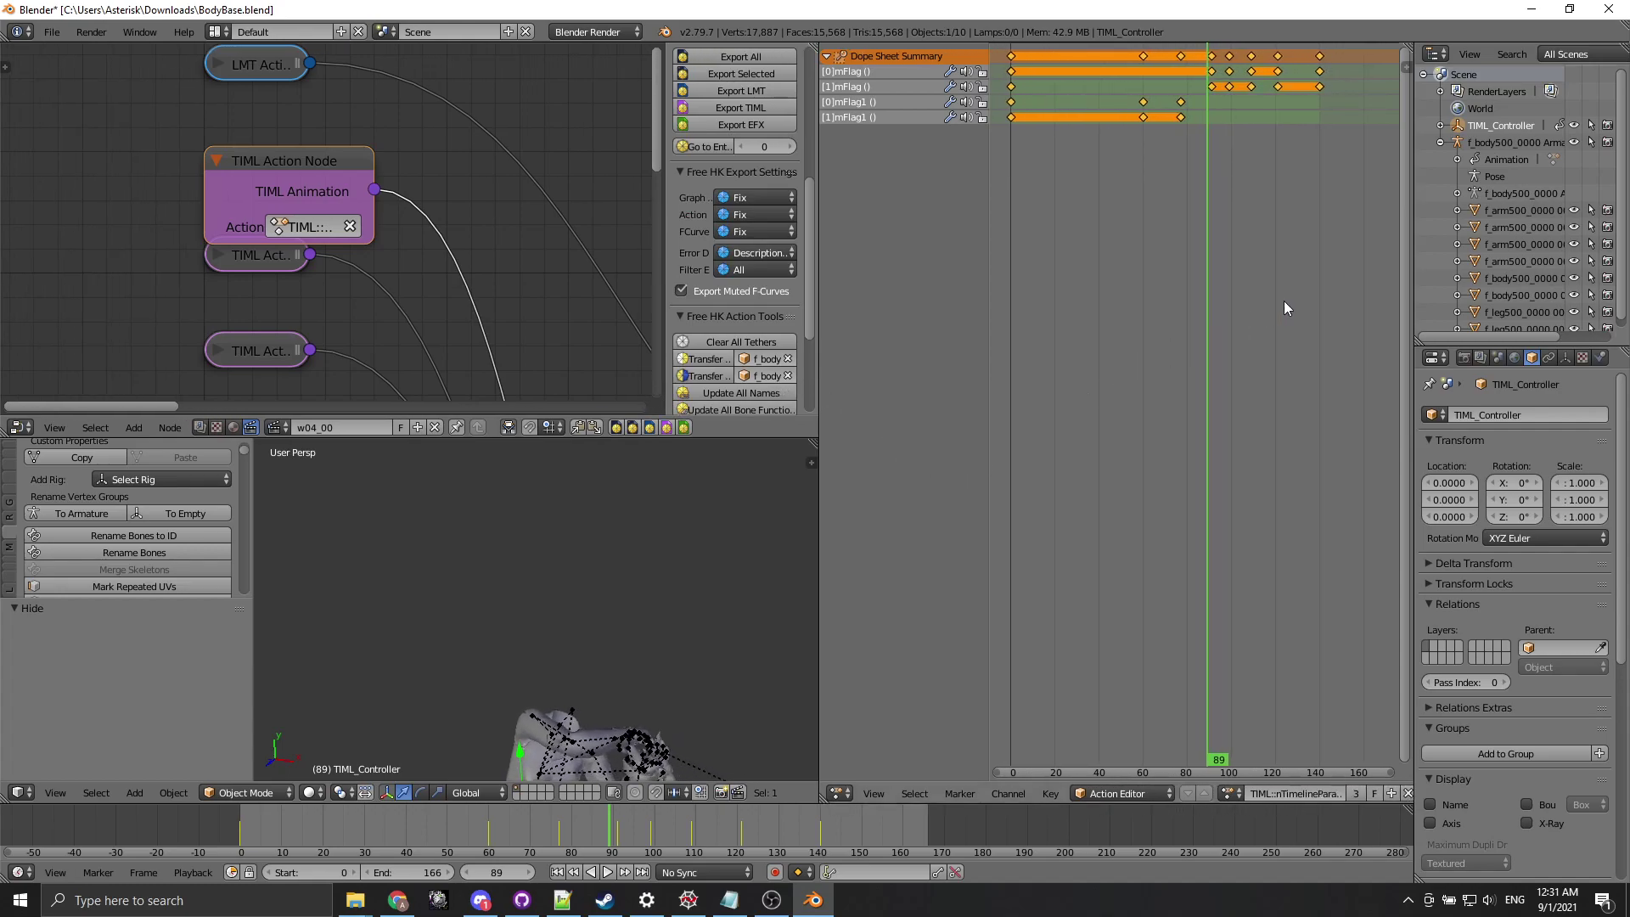
{"action": "left_click", "coordinate": [1403, 64]}
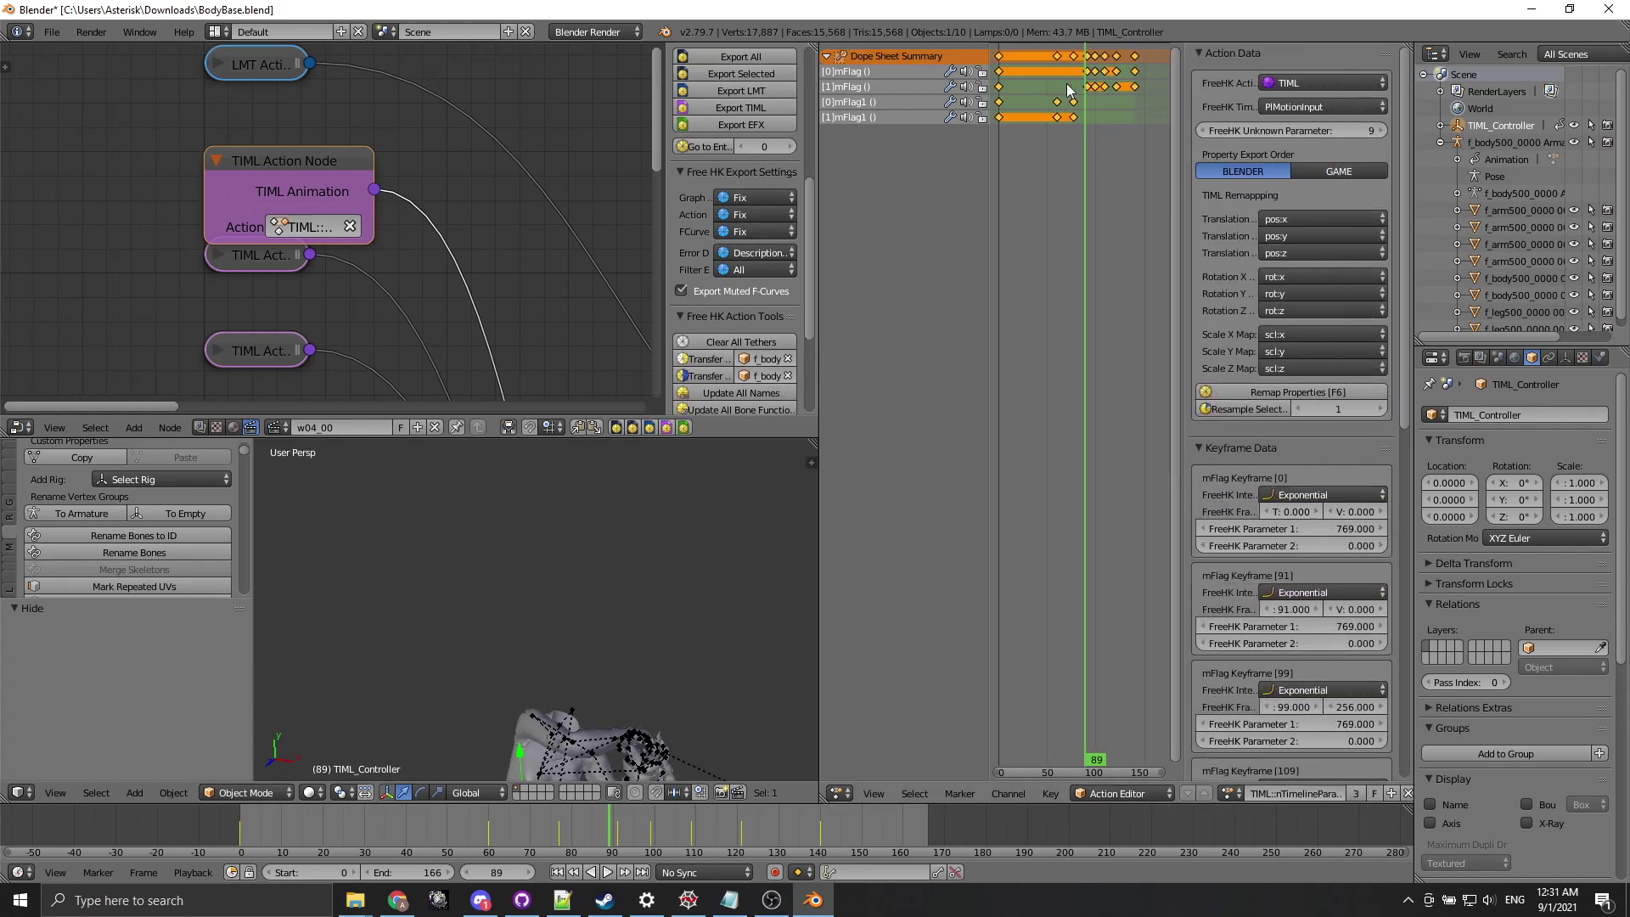
Select the first [1]mFlag keyframe and the keyframes after frame 89 to examine their keyframe data, and clear the selection.
{"action": "right_click", "coordinate": [1000, 87]}
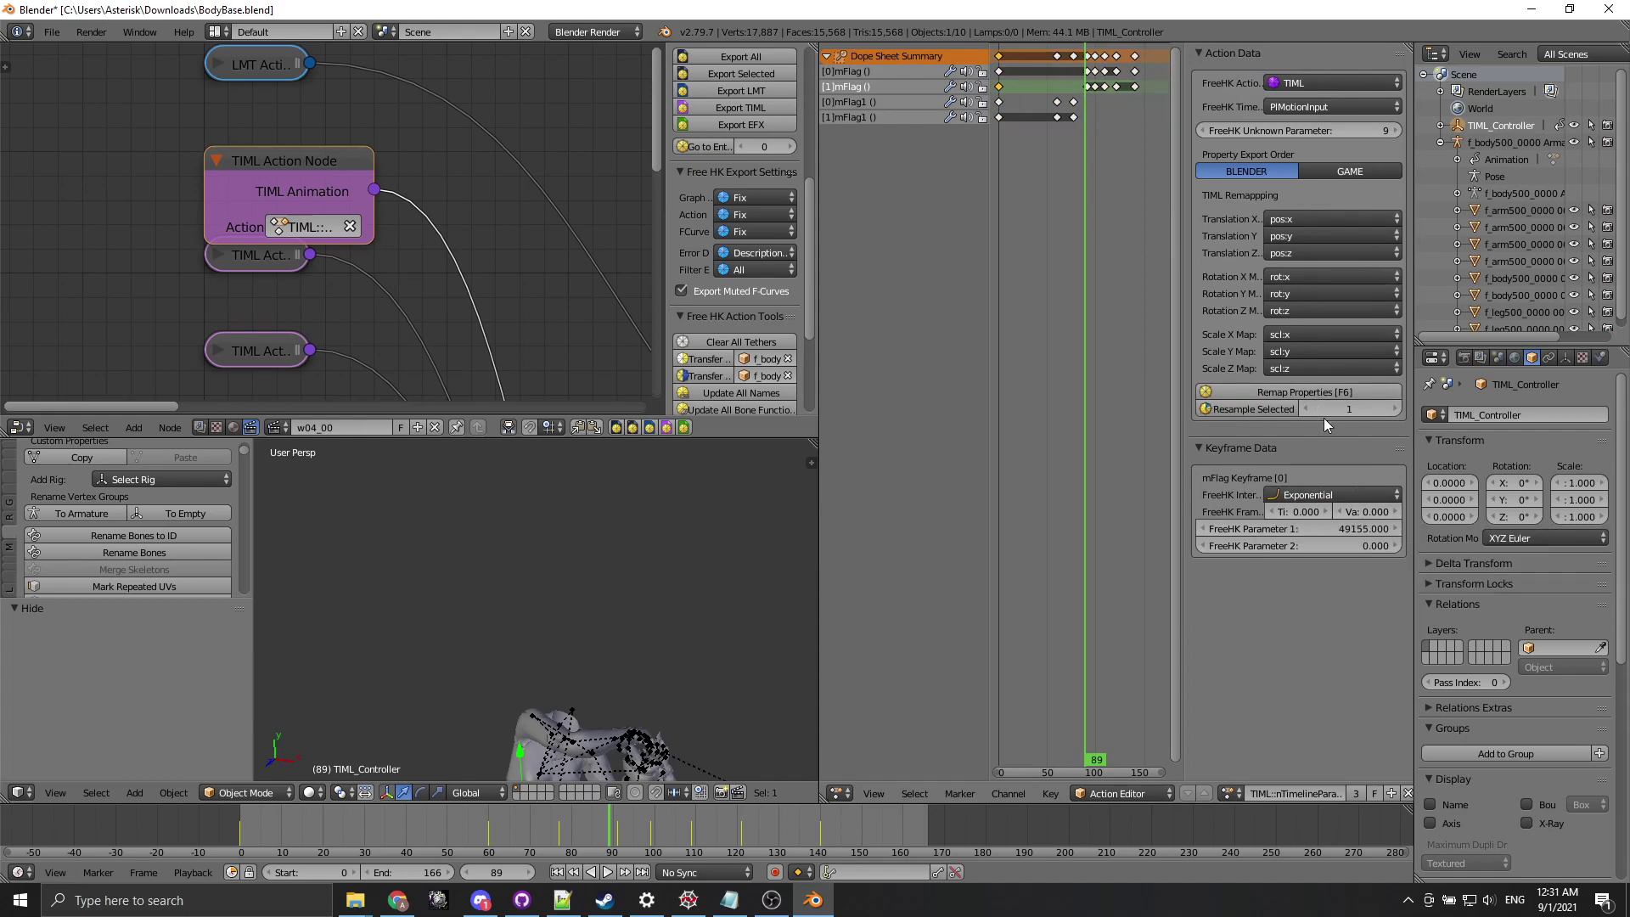
{"action": "right_click", "coordinate": [1091, 88]}
{"action": "right_click", "coordinate": [1108, 90], "text": "ctrl"}
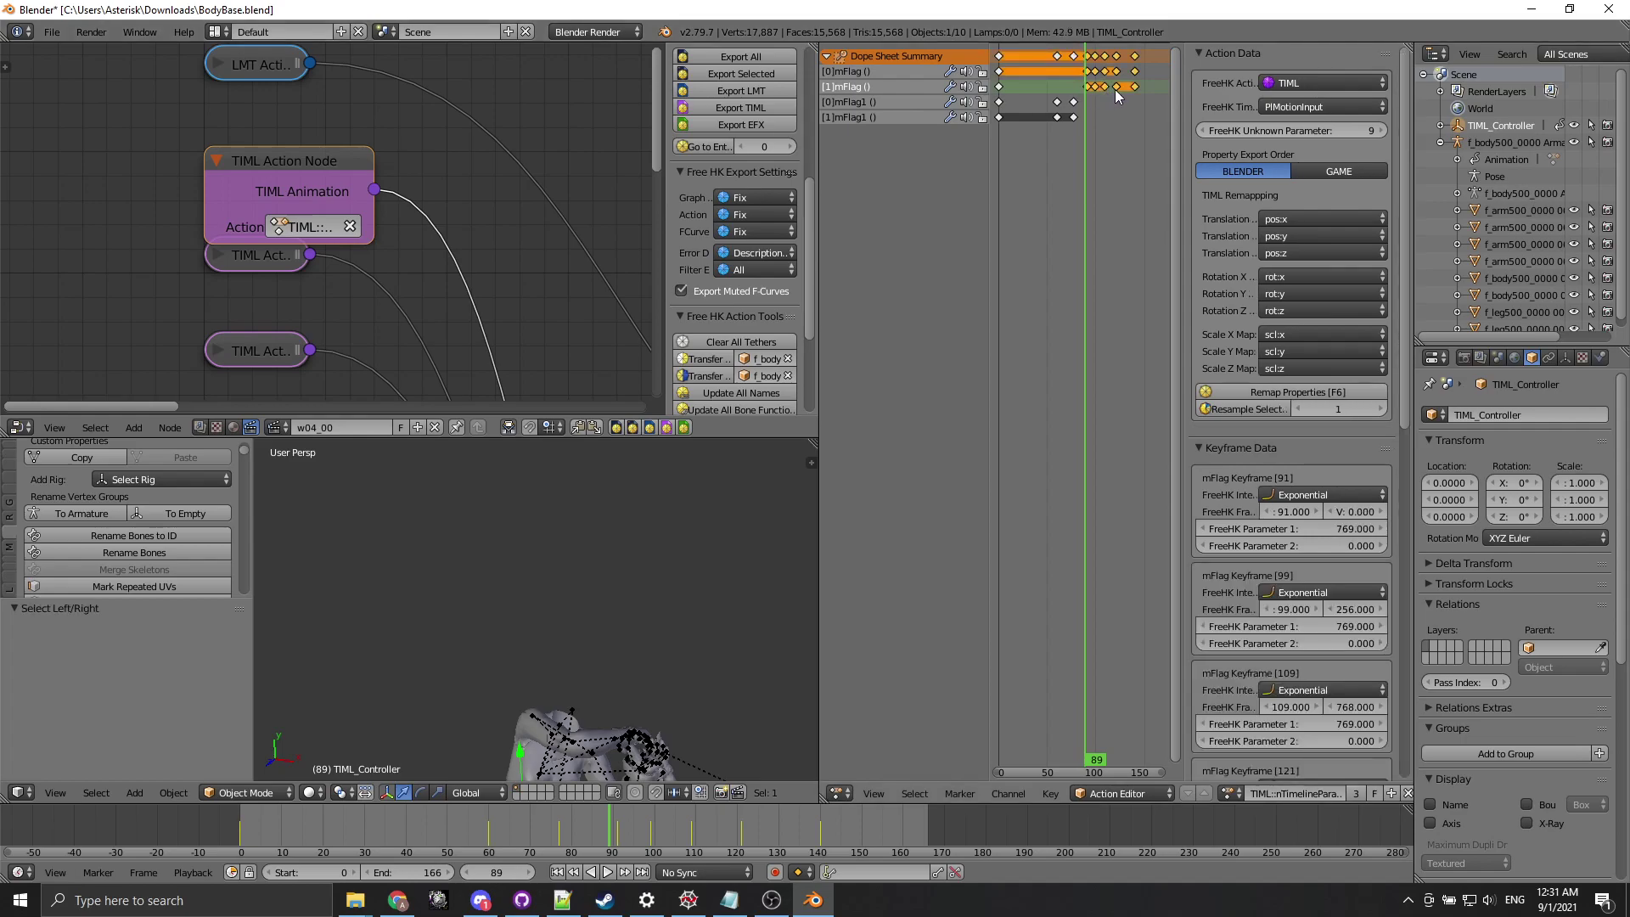
{"action": "scroll", "coordinate": [1343, 319], "scroll_direction": "down", "scroll_amount": 12}
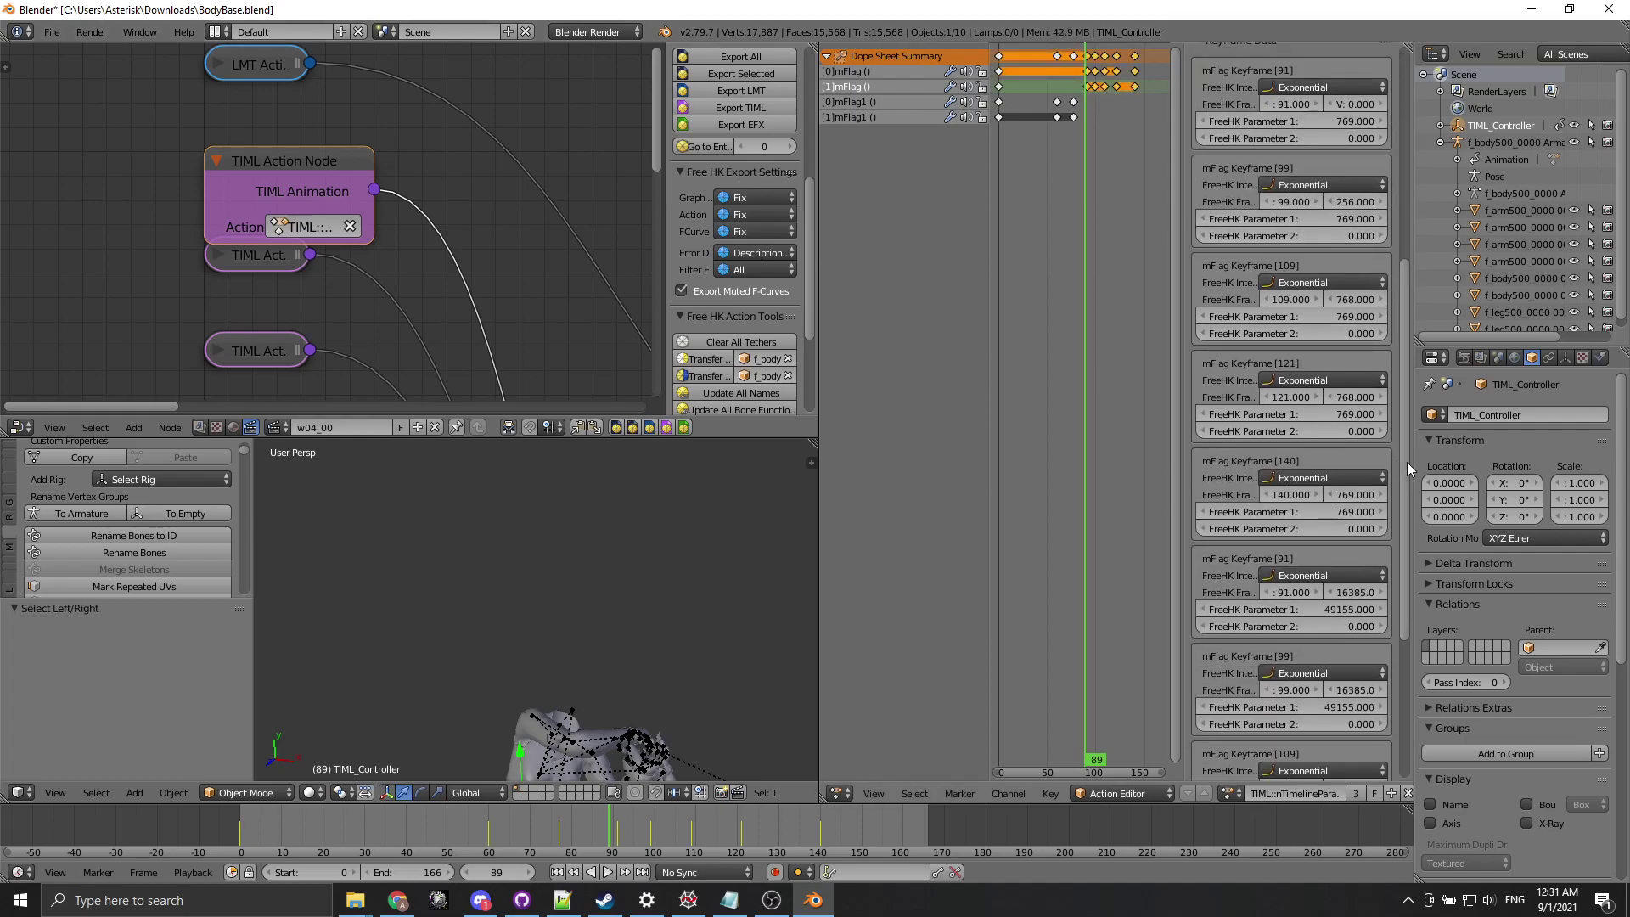
{"action": "left_click_drag", "start_coordinate": [1406, 460], "coordinate": [1384, 205]}
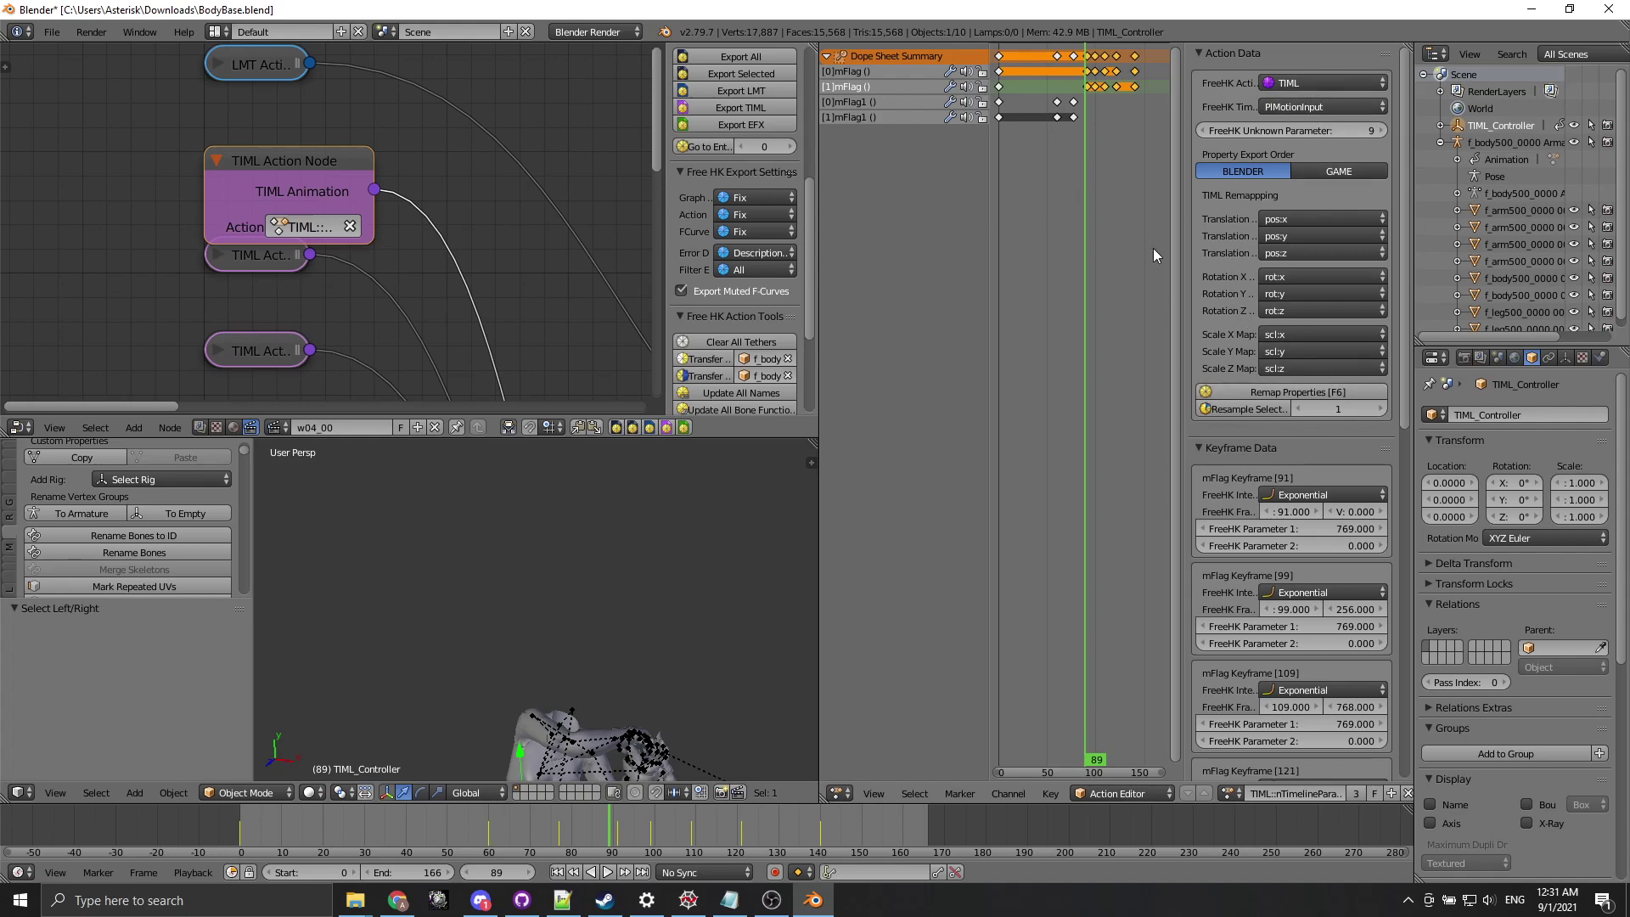
{"action": "key", "text": "a"}
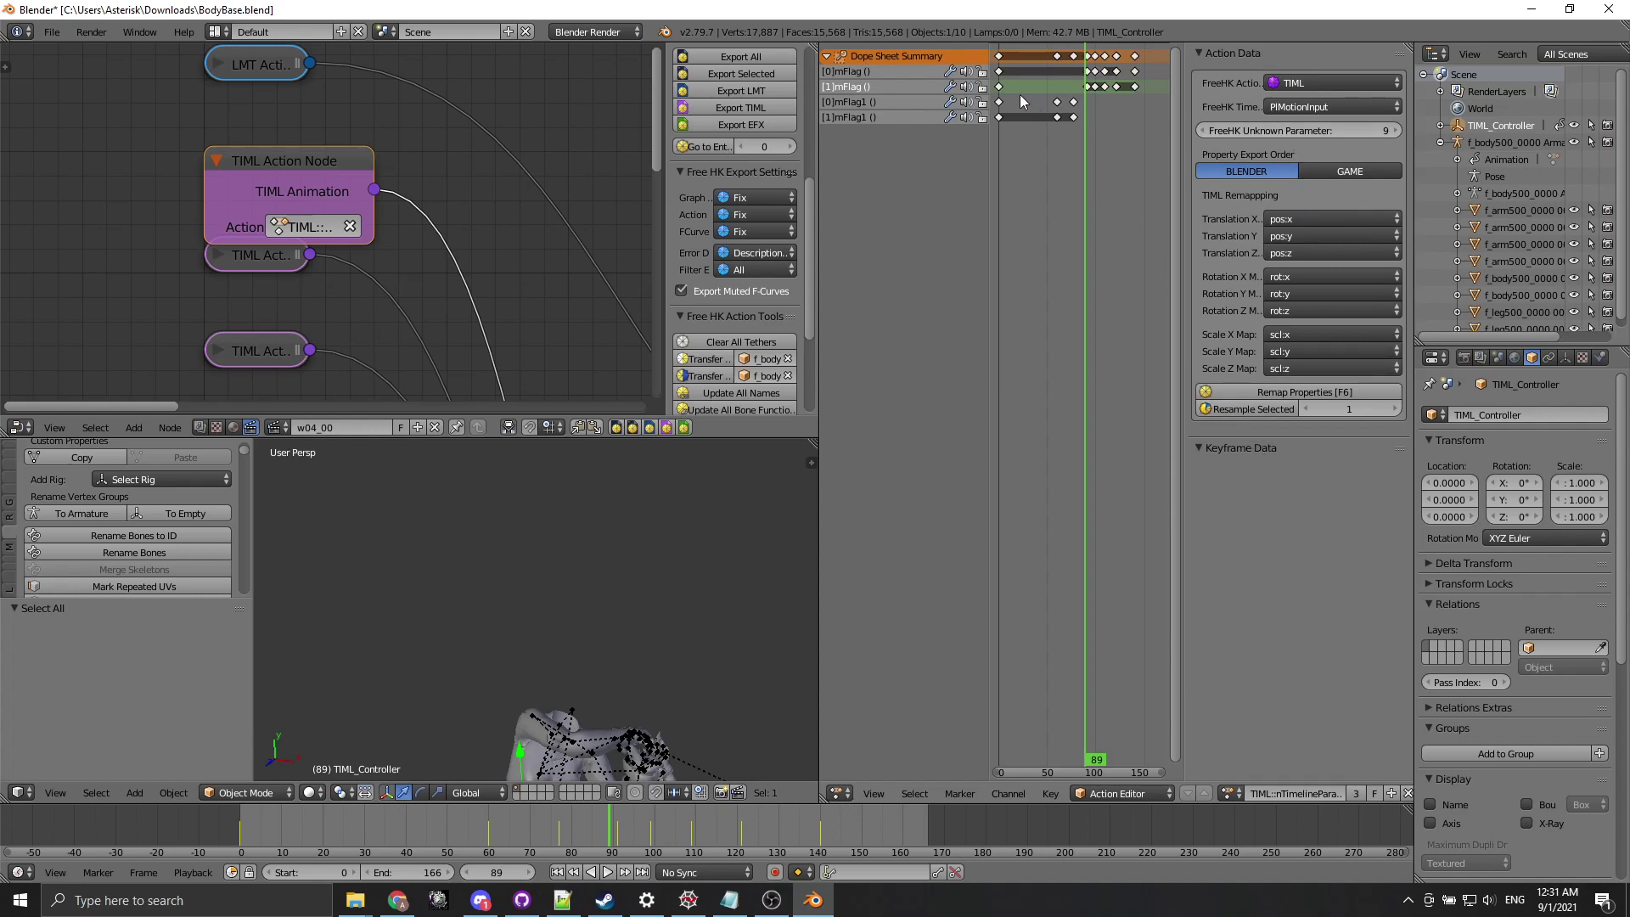
Select the first four [0]mFlag keyframes, at frames 0, 91, 99 and 109, and examine their keyframe data.
{"action": "right_click", "coordinate": [1001, 76]}
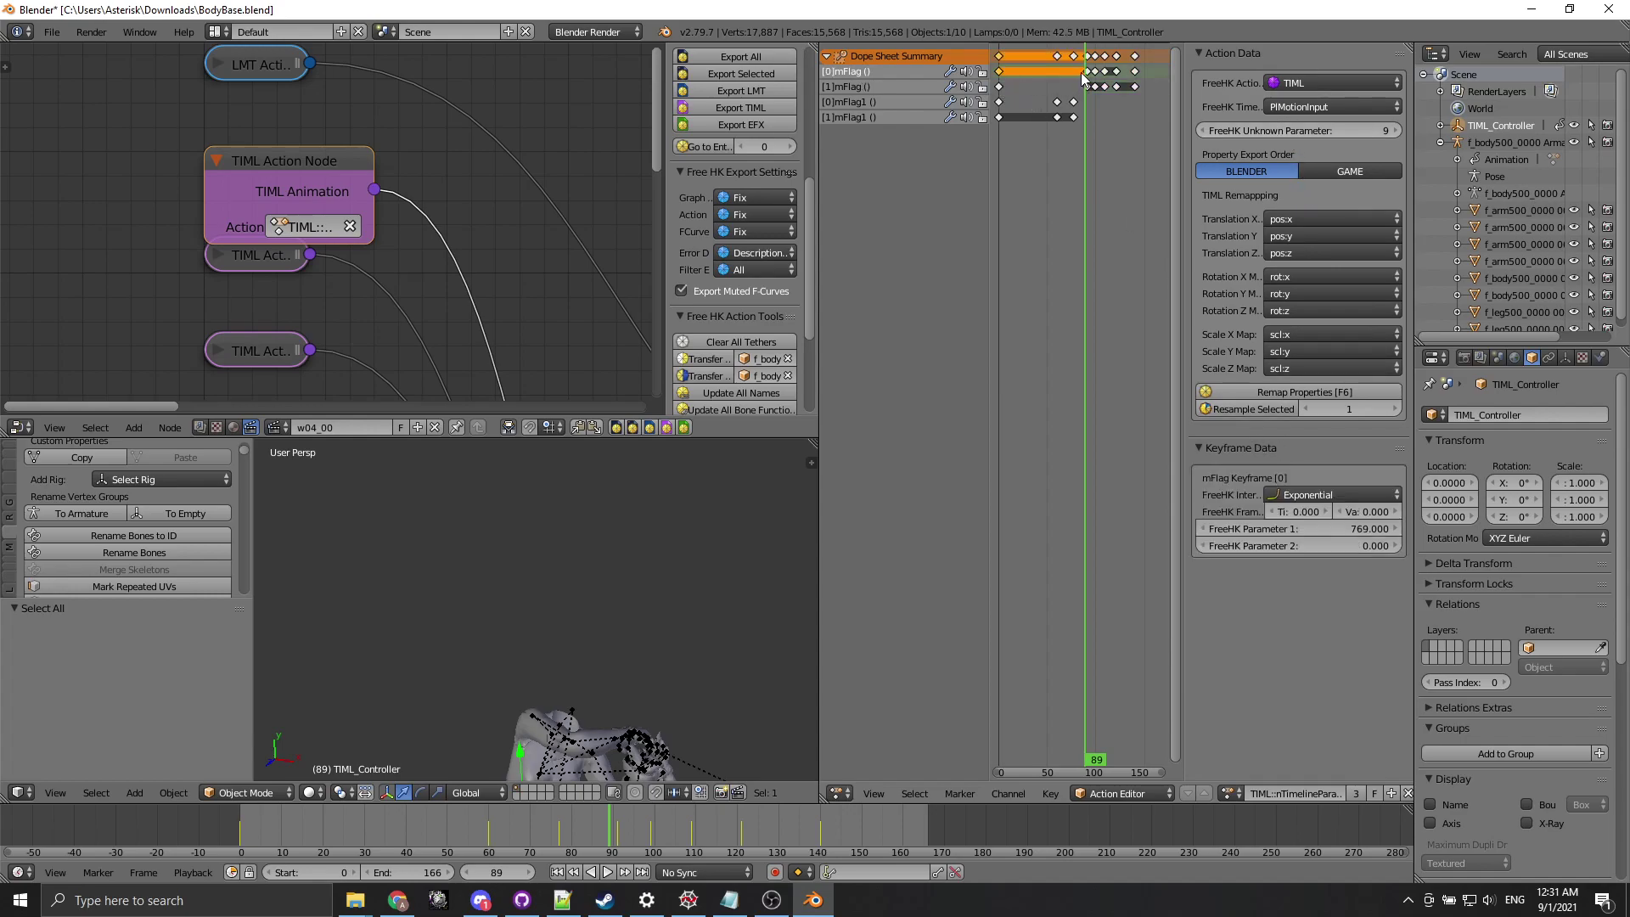
{"action": "right_click", "coordinate": [1089, 71], "text": "shift"}
{"action": "right_click", "coordinate": [1097, 72], "text": "shift"}
{"action": "right_click", "coordinate": [1106, 71], "text": "shift"}
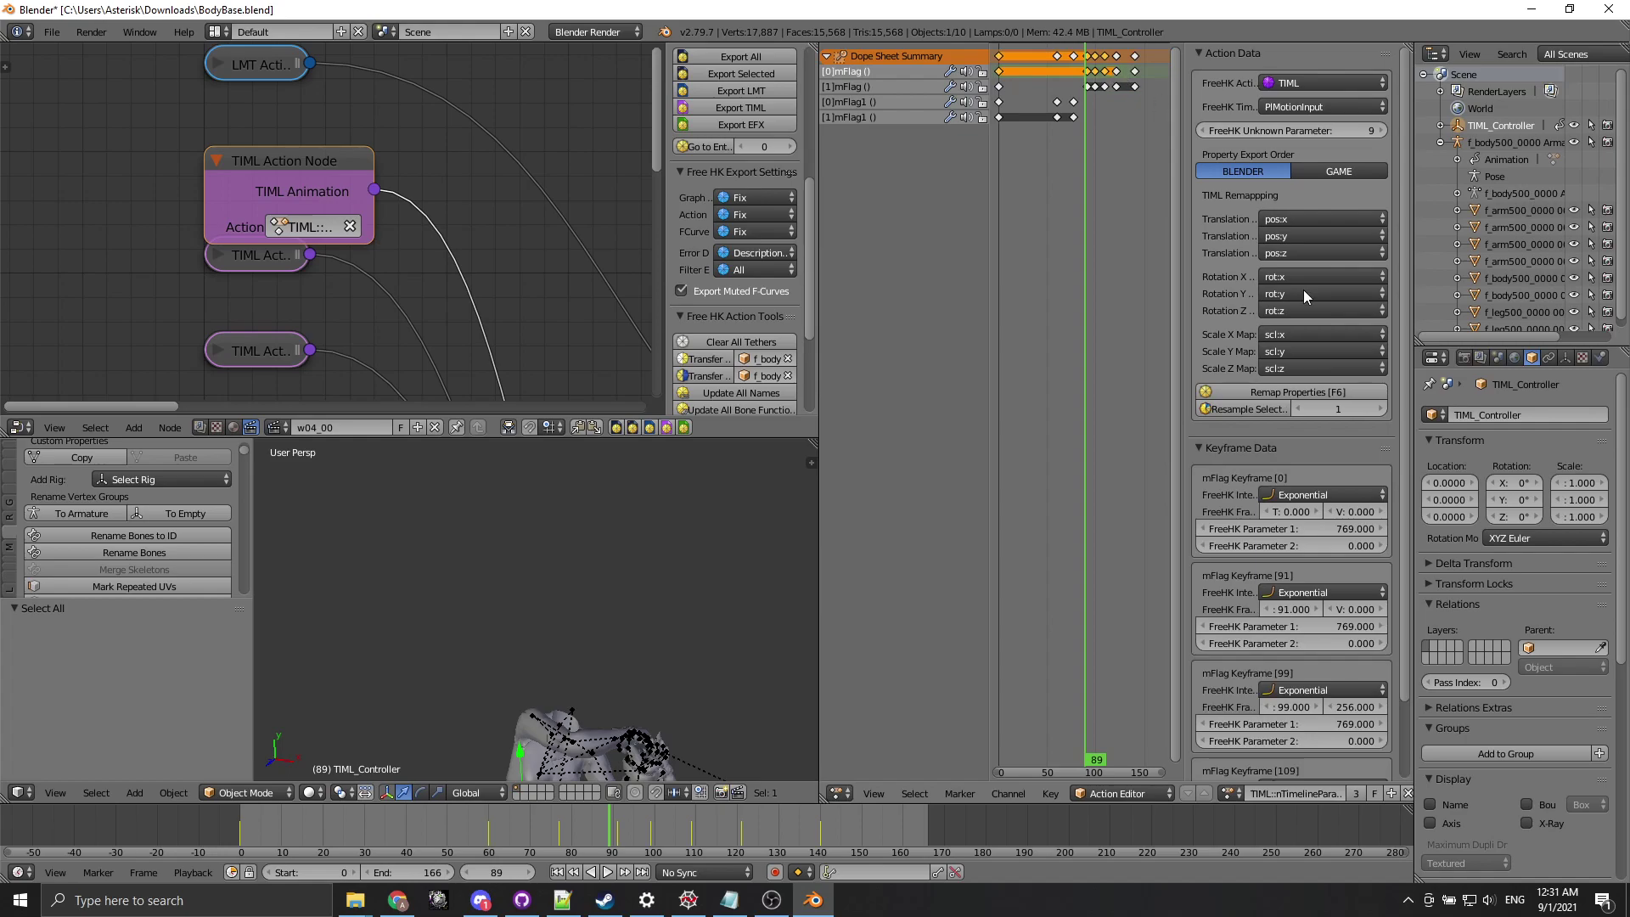
{"action": "scroll", "coordinate": [1342, 347], "scroll_direction": "down", "scroll_amount": 2}
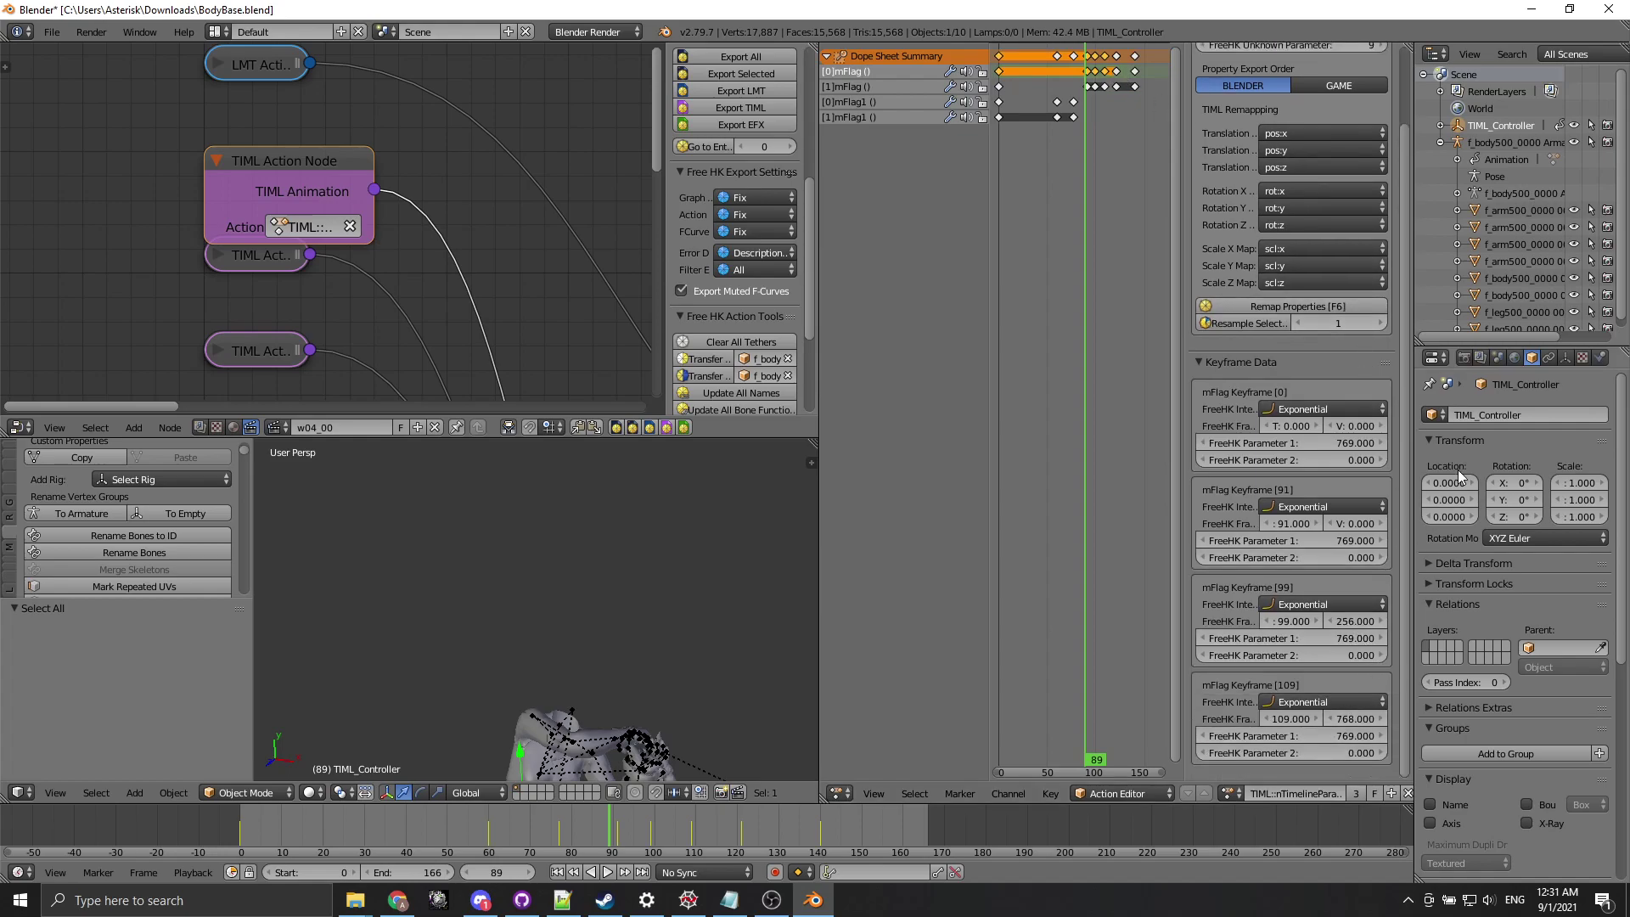
Collapse TIML_Controller's property sections above Free HK TIML Controls and play the animation to watch the mFlag values.
{"action": "left_click_drag", "start_coordinate": [1447, 445], "coordinate": [1461, 566]}
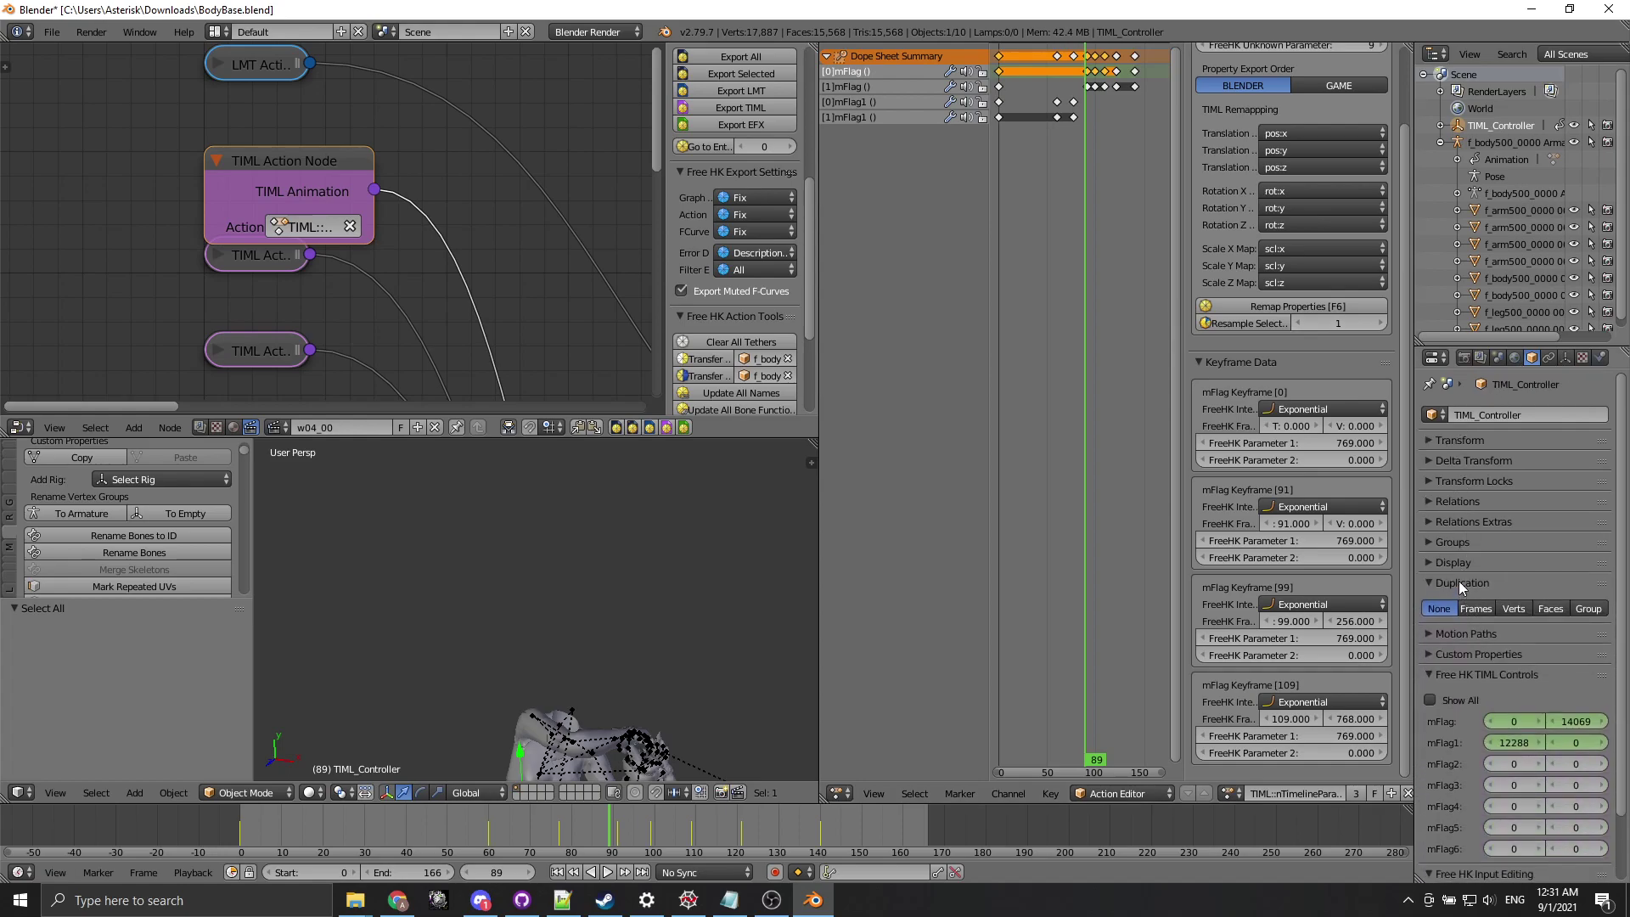
{"action": "left_click", "coordinate": [1459, 581]}
{"action": "scroll", "coordinate": [1499, 575], "scroll_direction": "down", "scroll_amount": 2}
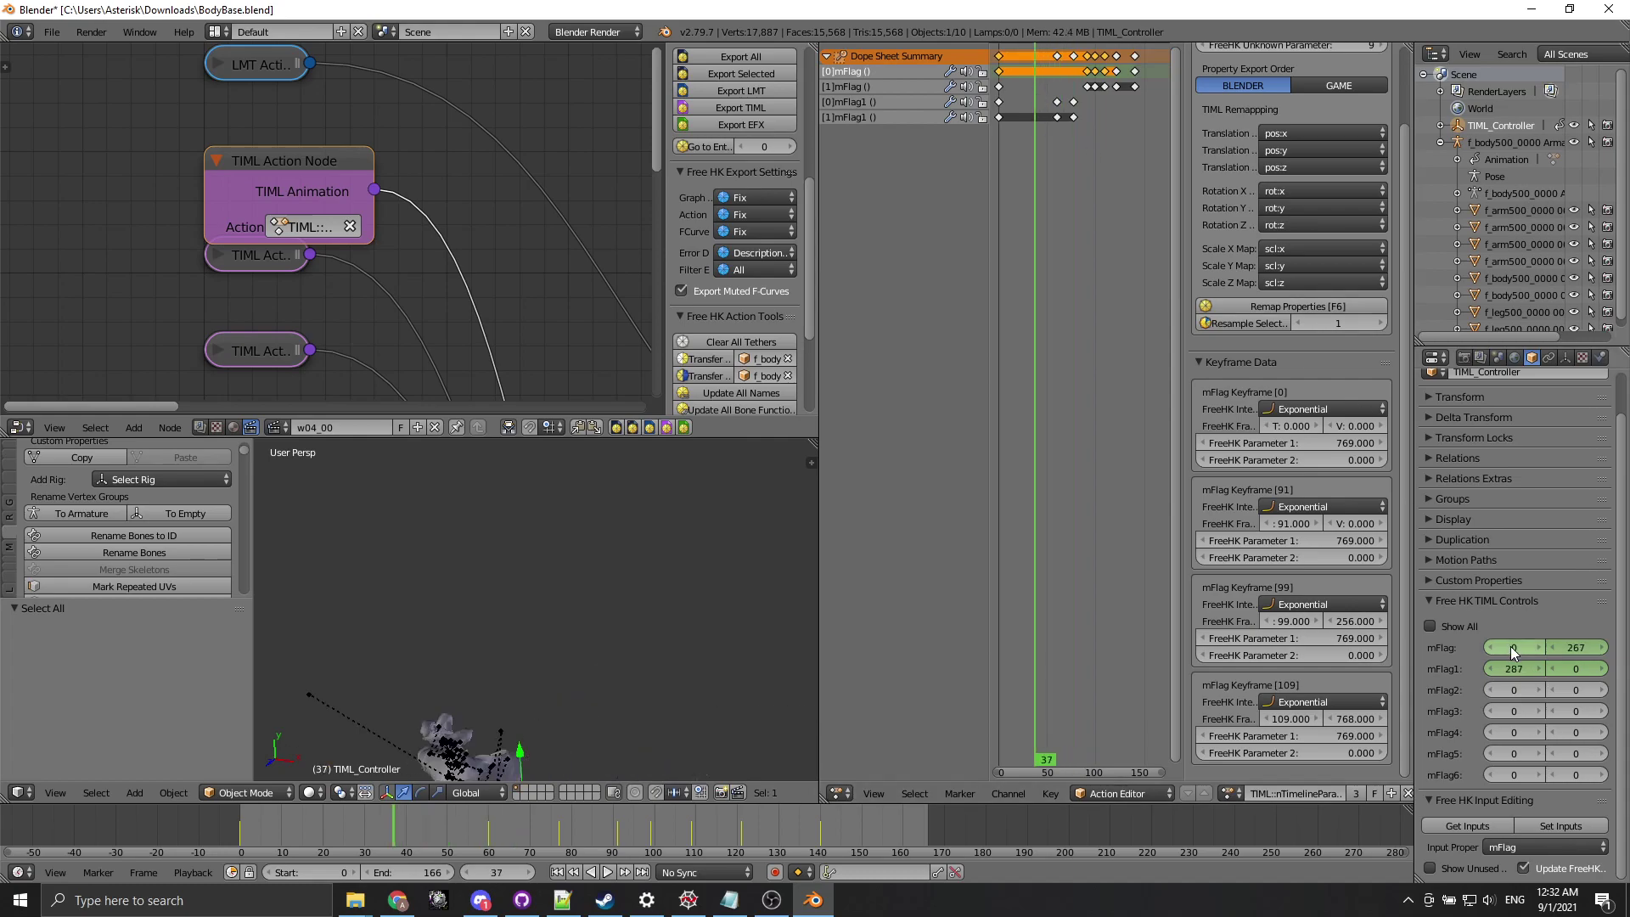
{"action": "key", "text": "alt+a"}
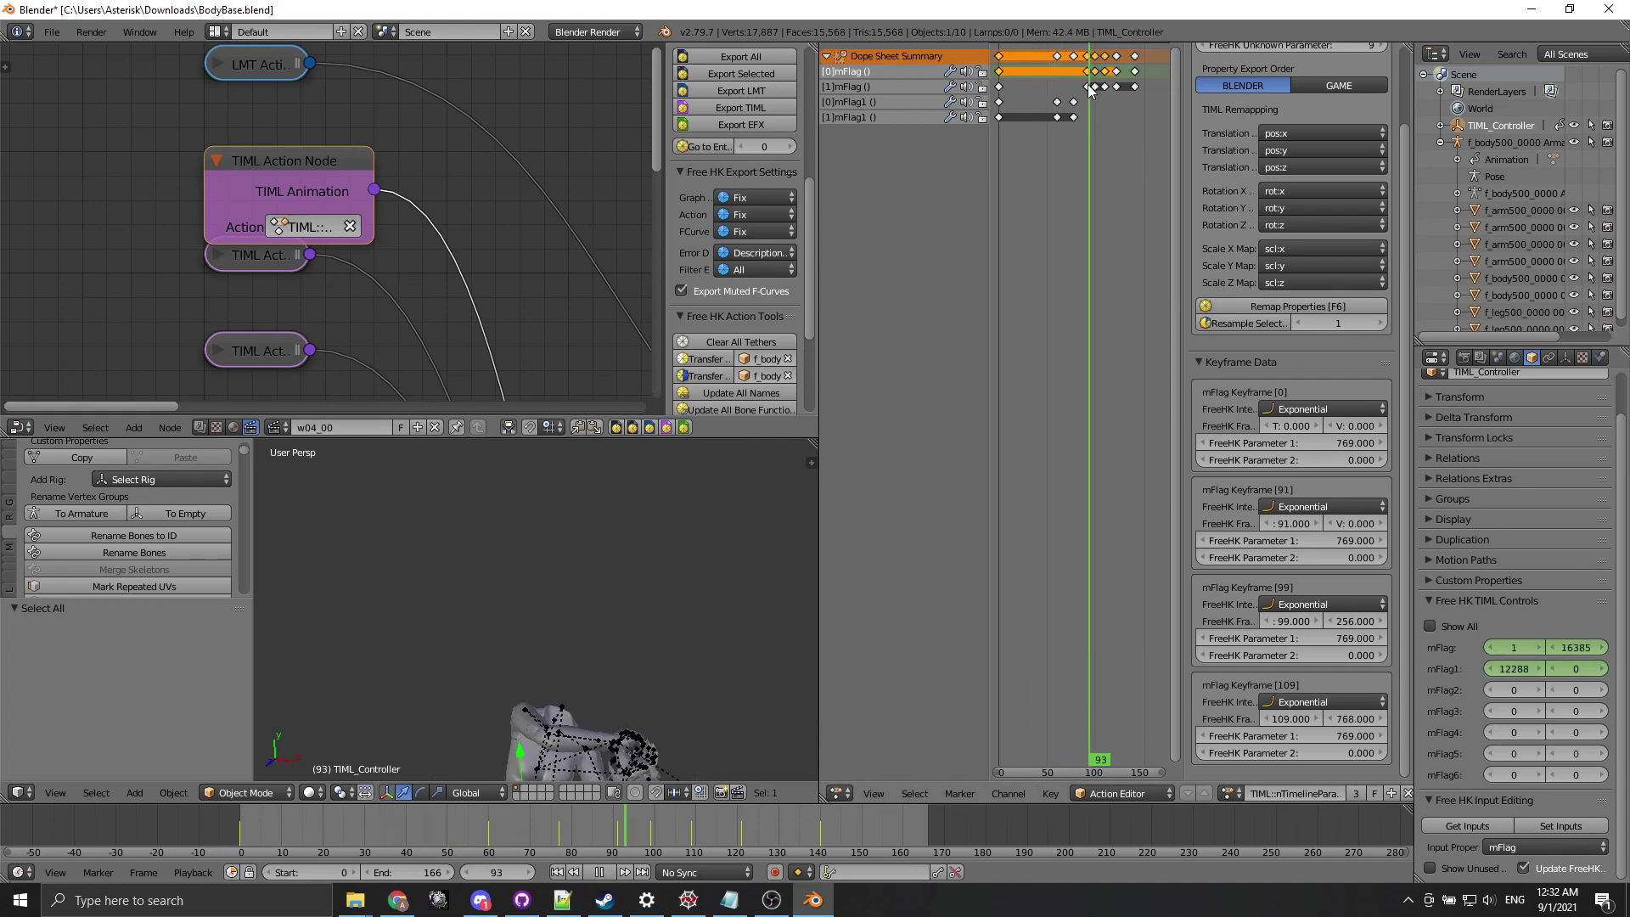
Copy the second mFlag value, 16385, from frame 91 to frame 44 and insert mFlag keyframes there.
{"action": "left_click", "coordinate": [1088, 86]}
{"action": "left_click", "coordinate": [1581, 652]}
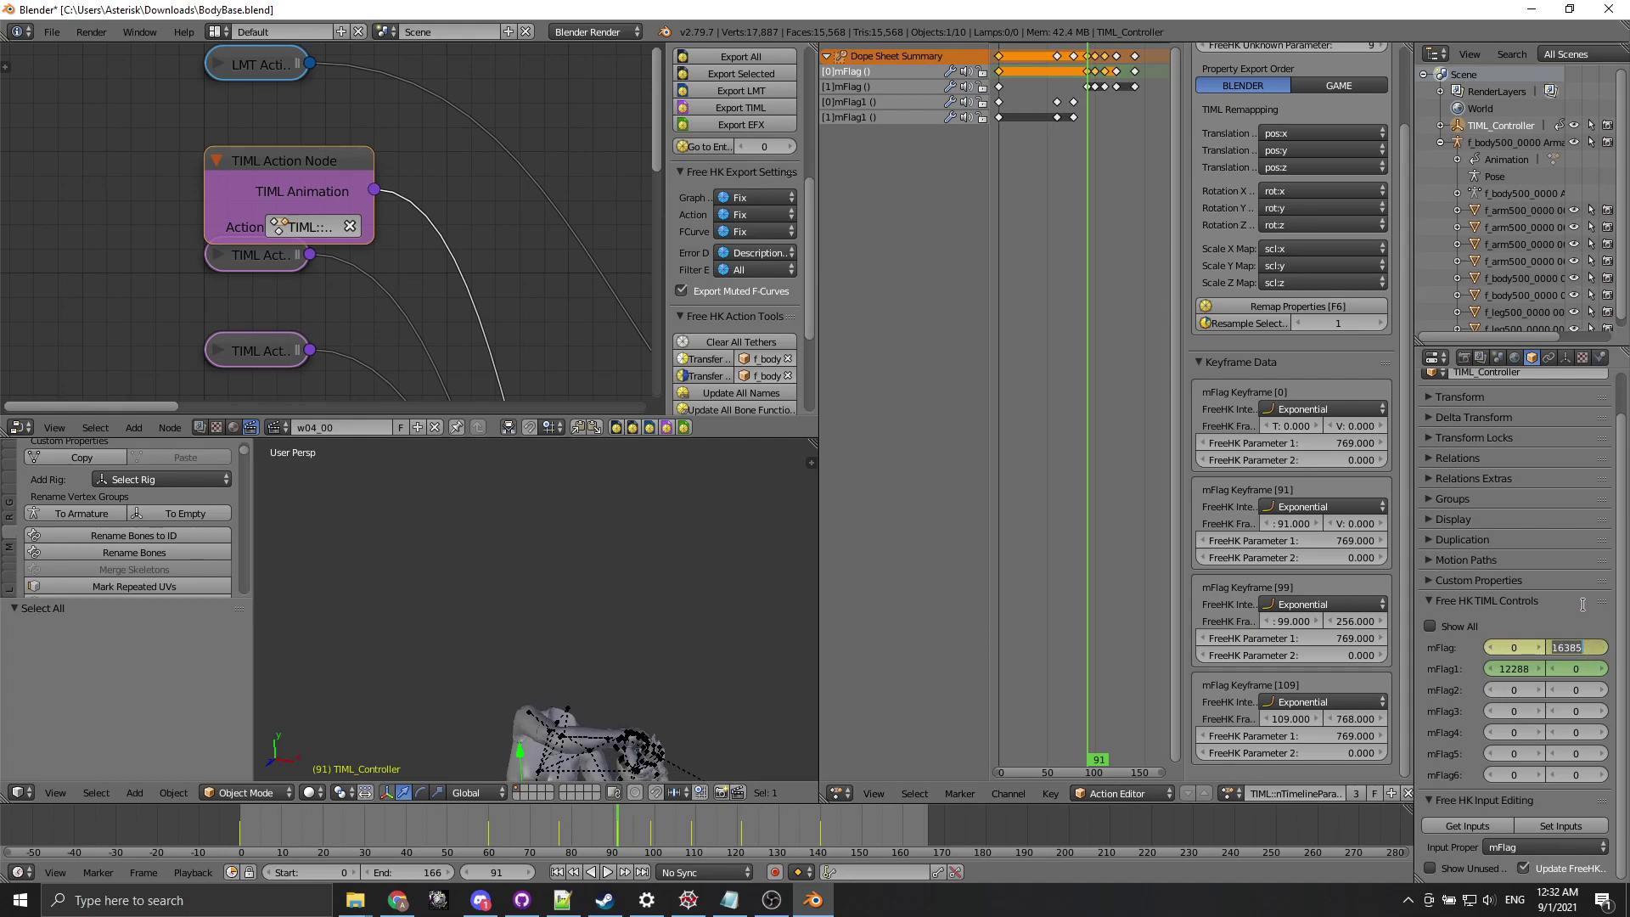
{"action": "key", "text": "Escape"}
{"action": "left_click_drag", "start_coordinate": [1100, 102], "coordinate": [1043, 124]}
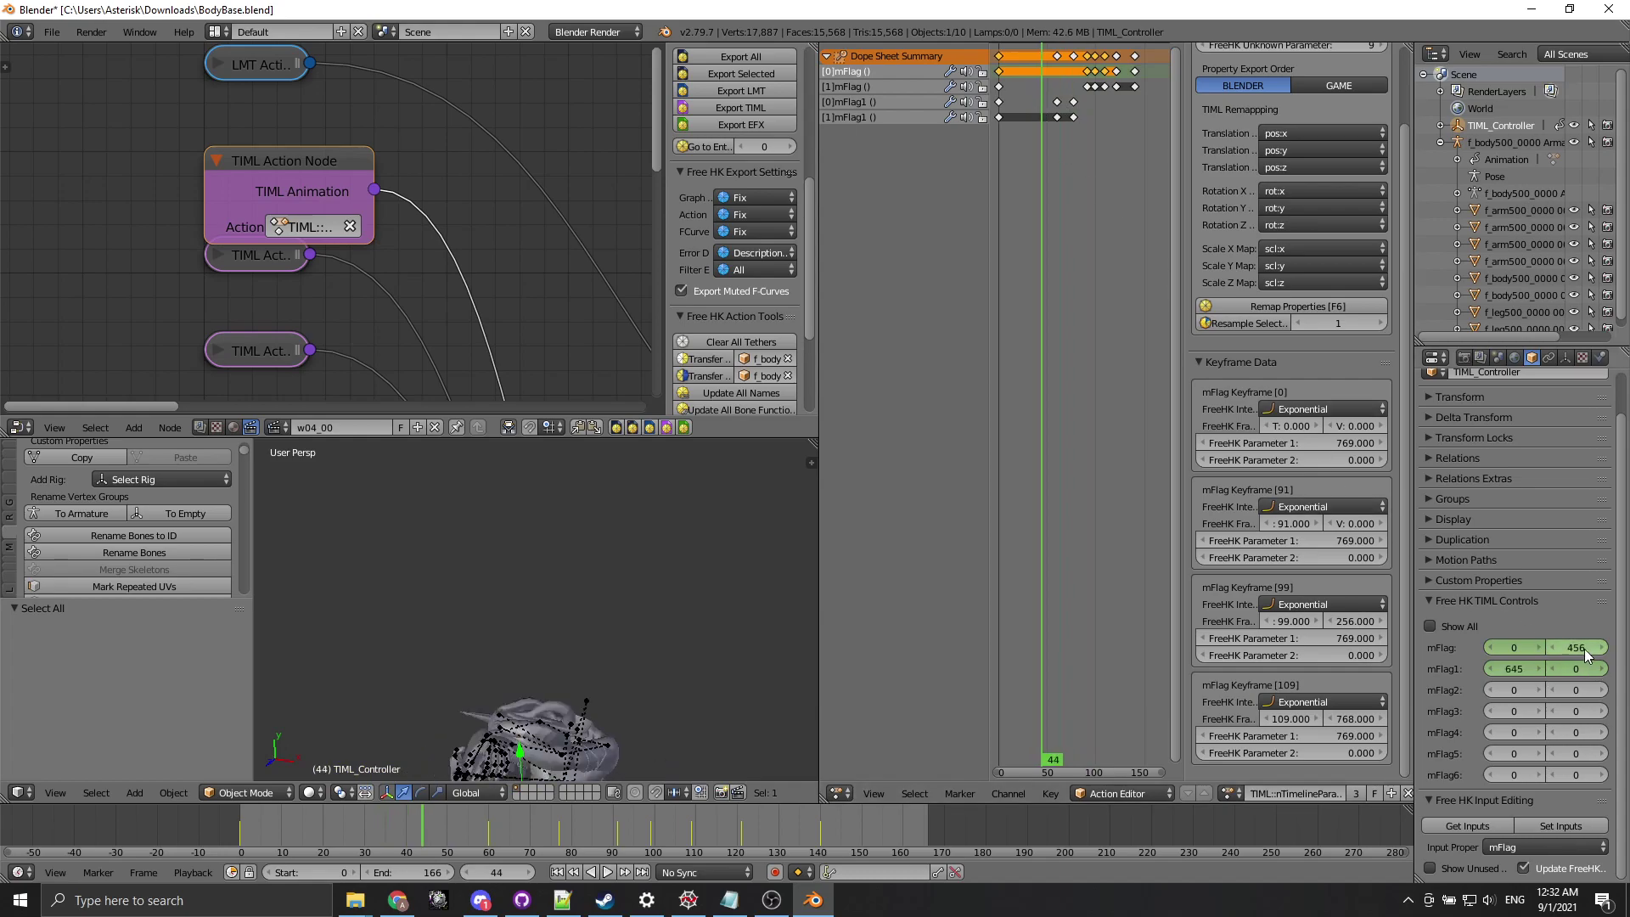
{"action": "left_click", "coordinate": [1580, 648]}
{"action": "right_click", "coordinate": [1577, 649]}
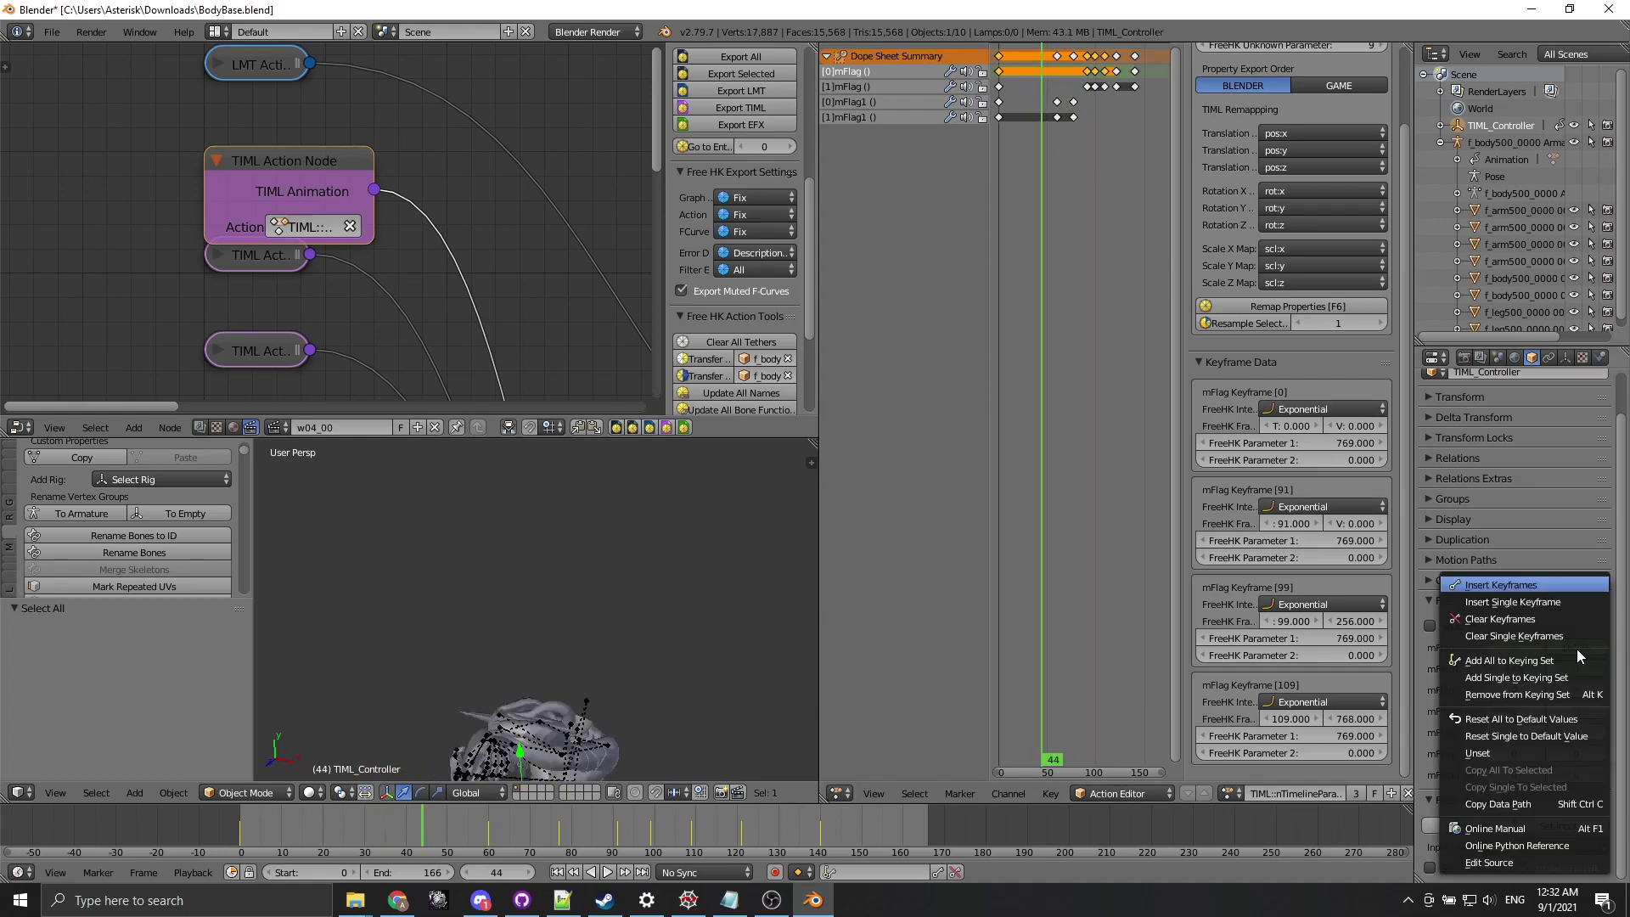
{"action": "left_click", "coordinate": [1522, 586]}
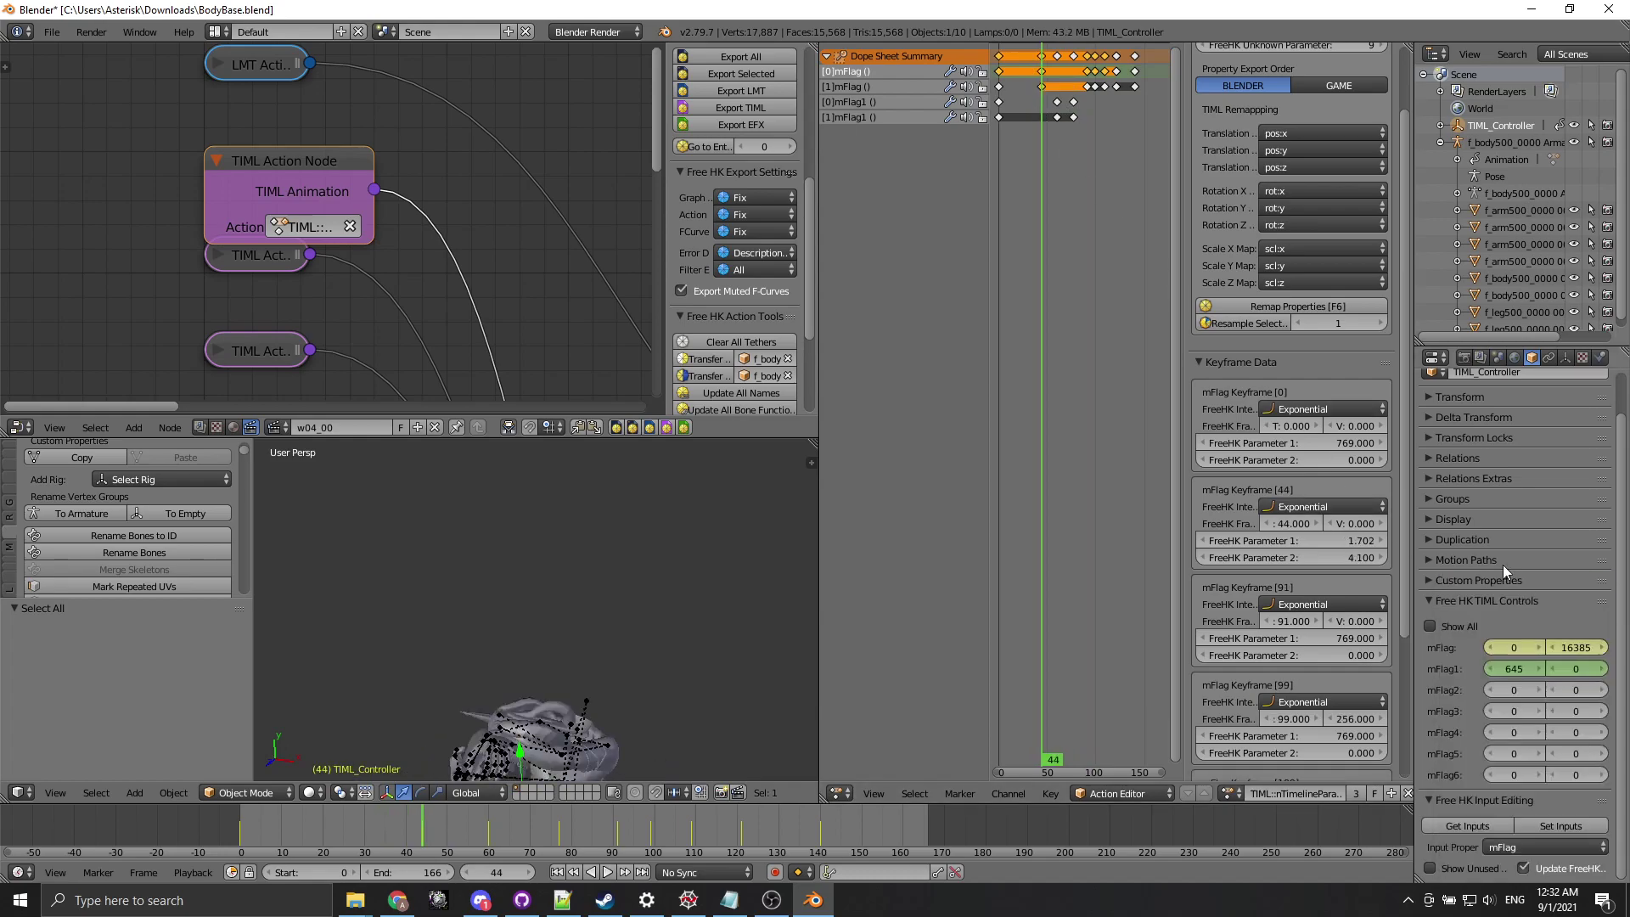
Set FreeHK Parameters 1 and 2 to 0 on the [1]mFlag and [0]mFlag keyframes at frame 44.
{"action": "left_click", "coordinate": [1042, 86]}
{"action": "left_click", "coordinate": [1366, 546]}
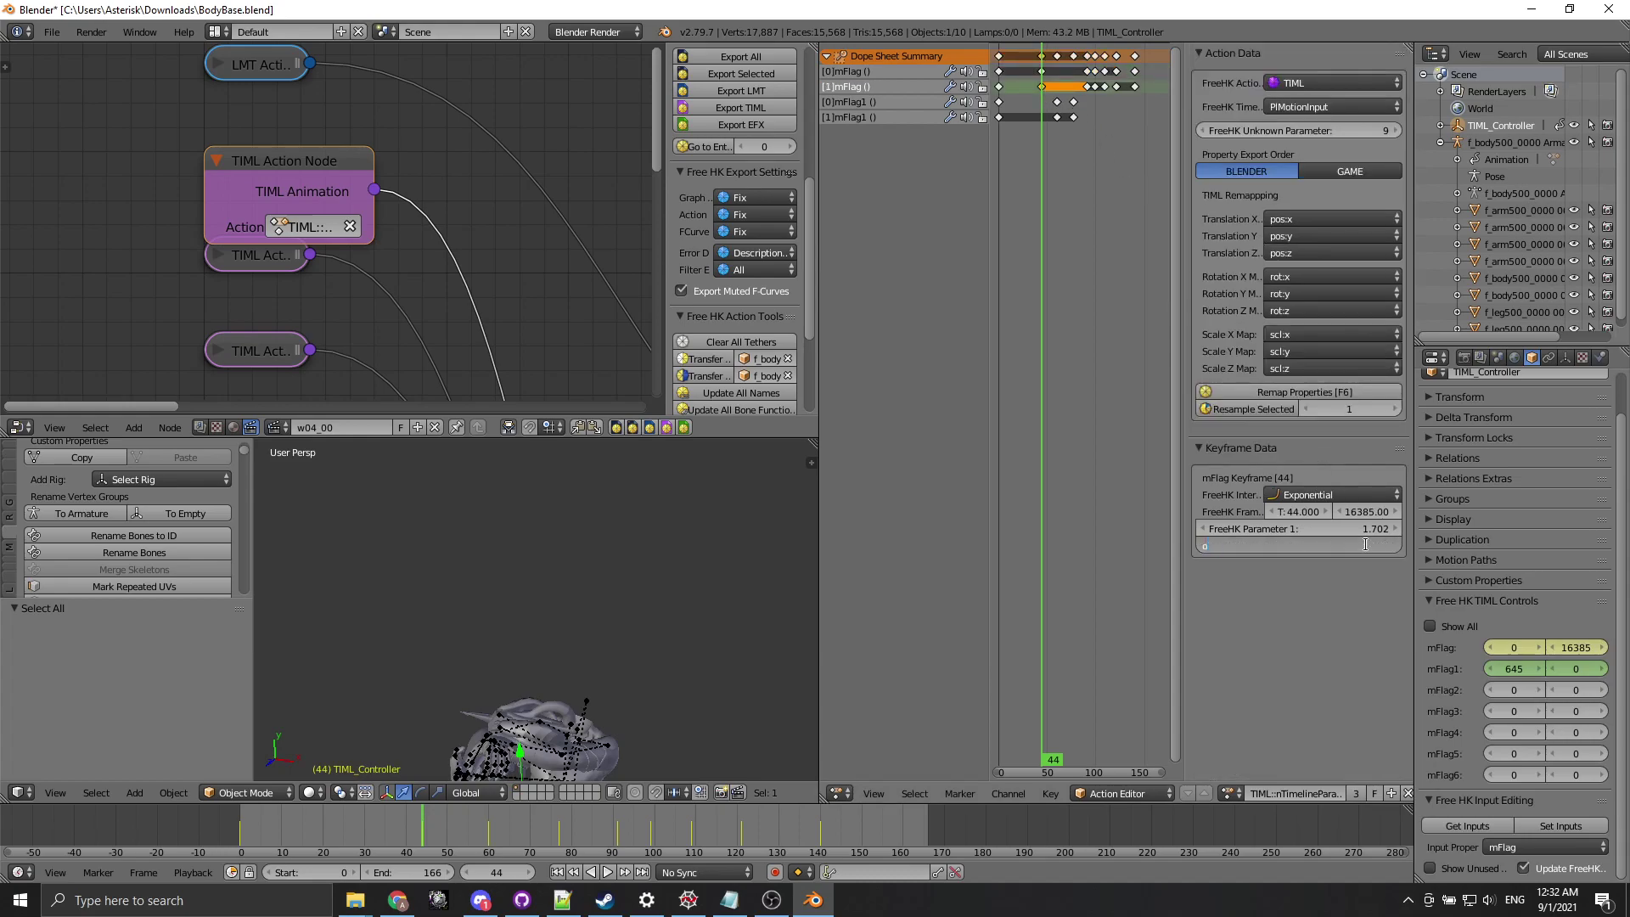
{"action": "key", "text": "Return"}
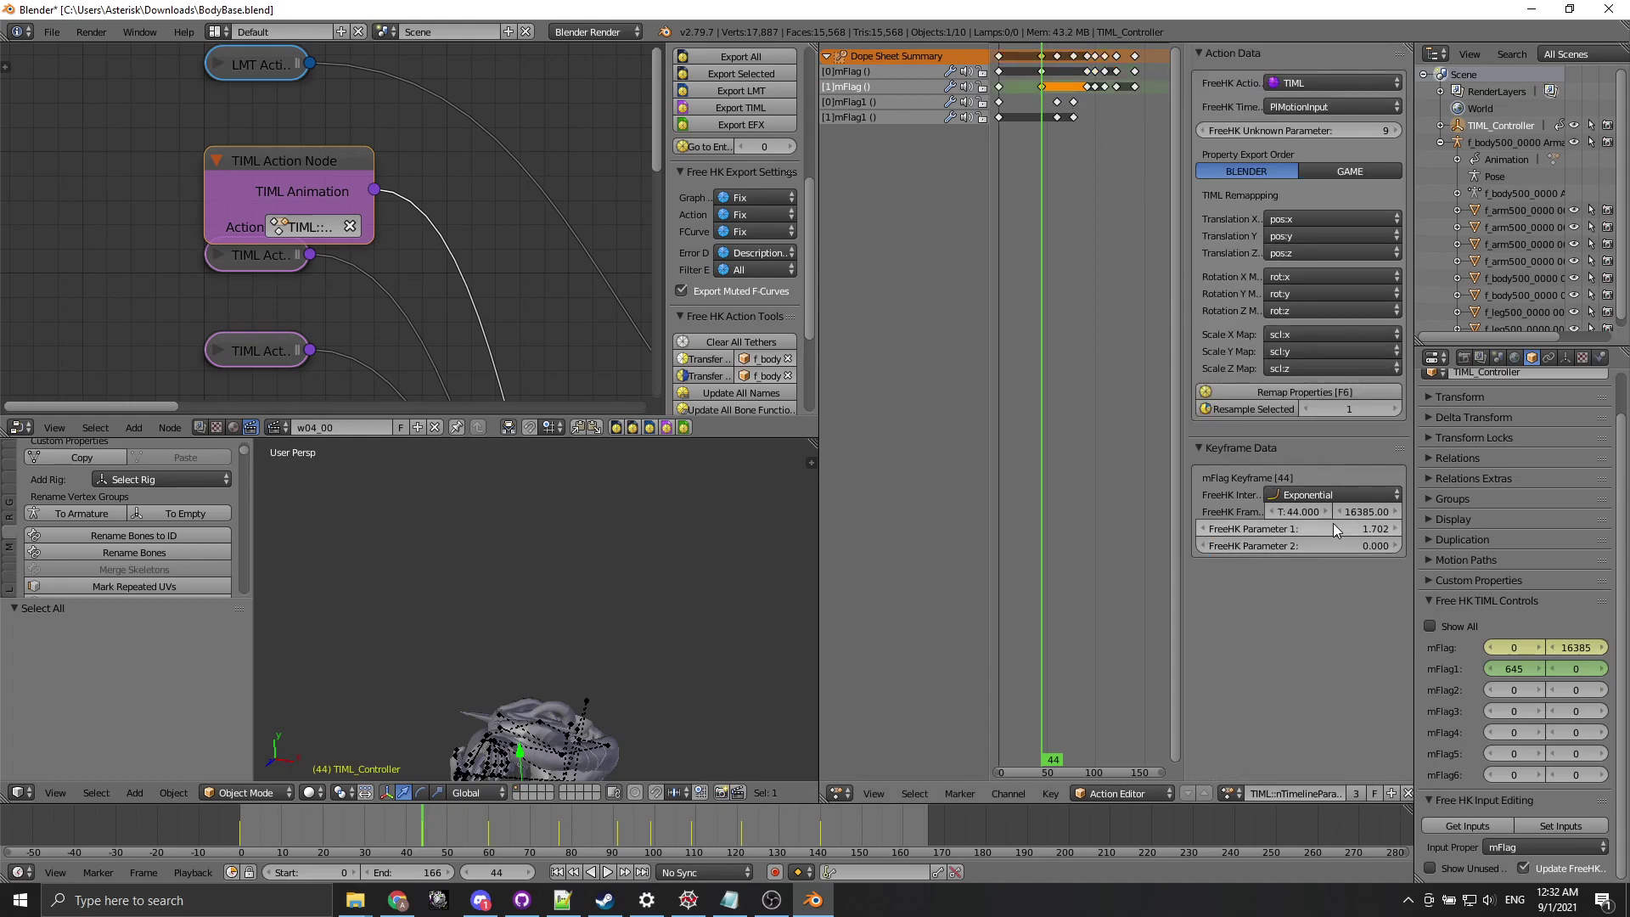
{"action": "left_click", "coordinate": [1042, 72]}
{"action": "key", "text": "Return"}
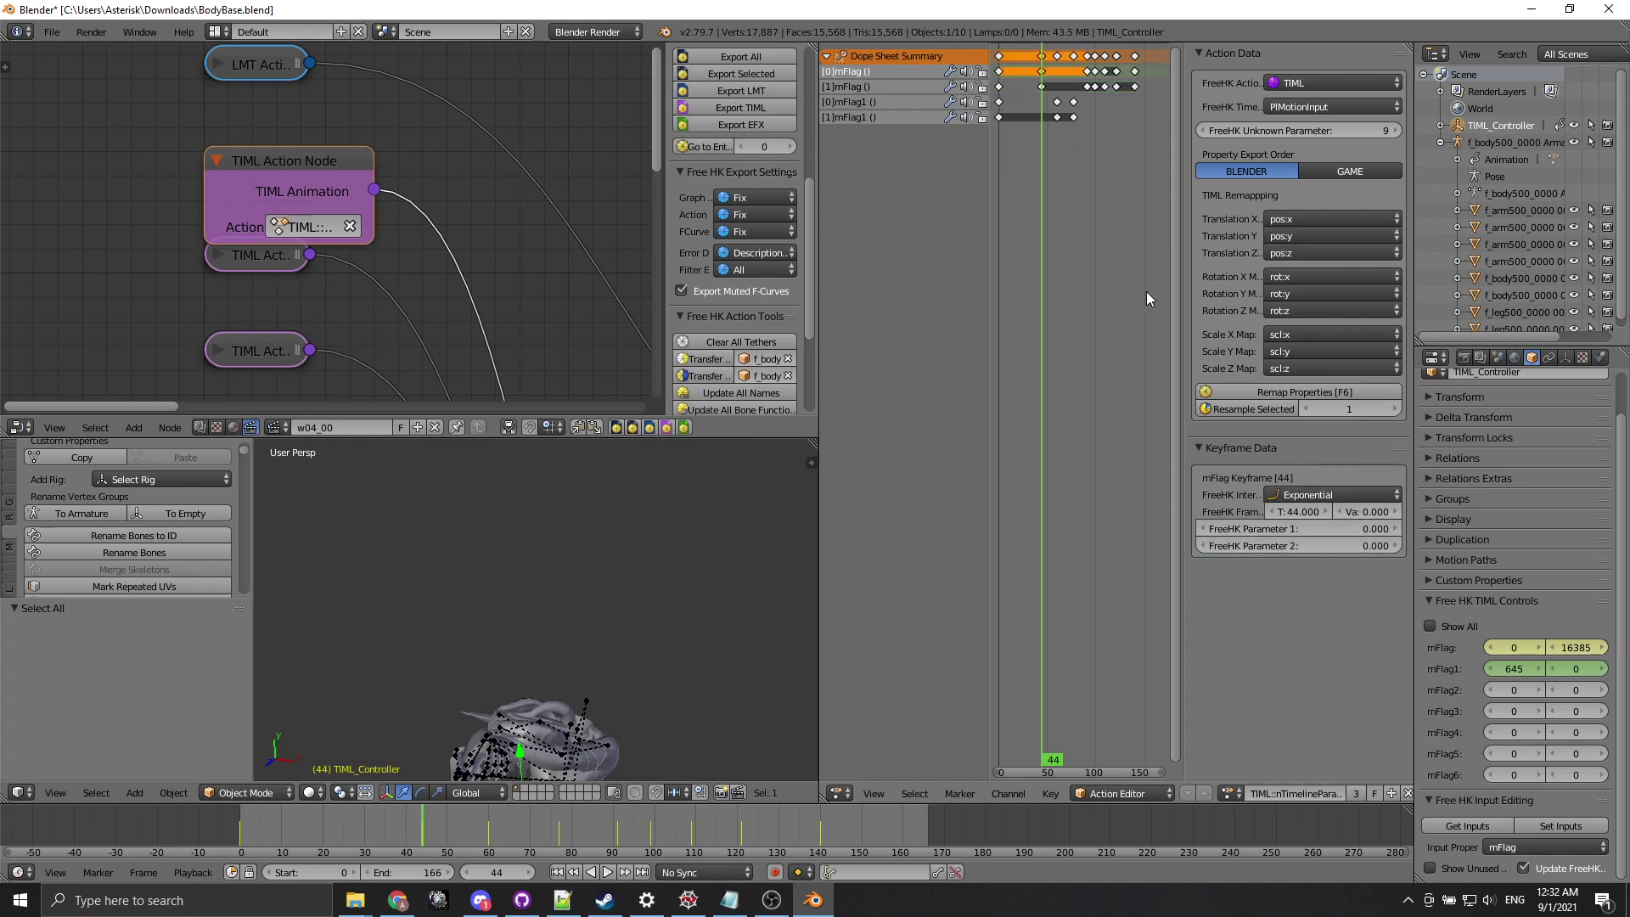
Compare the keyframe data of the two mFlag keyframes at frame 44 with the [0]mFlag keyframe at frame 109.
{"action": "left_click", "coordinate": [1043, 85]}
{"action": "left_click", "coordinate": [1043, 73]}
{"action": "left_click", "coordinate": [1108, 72]}
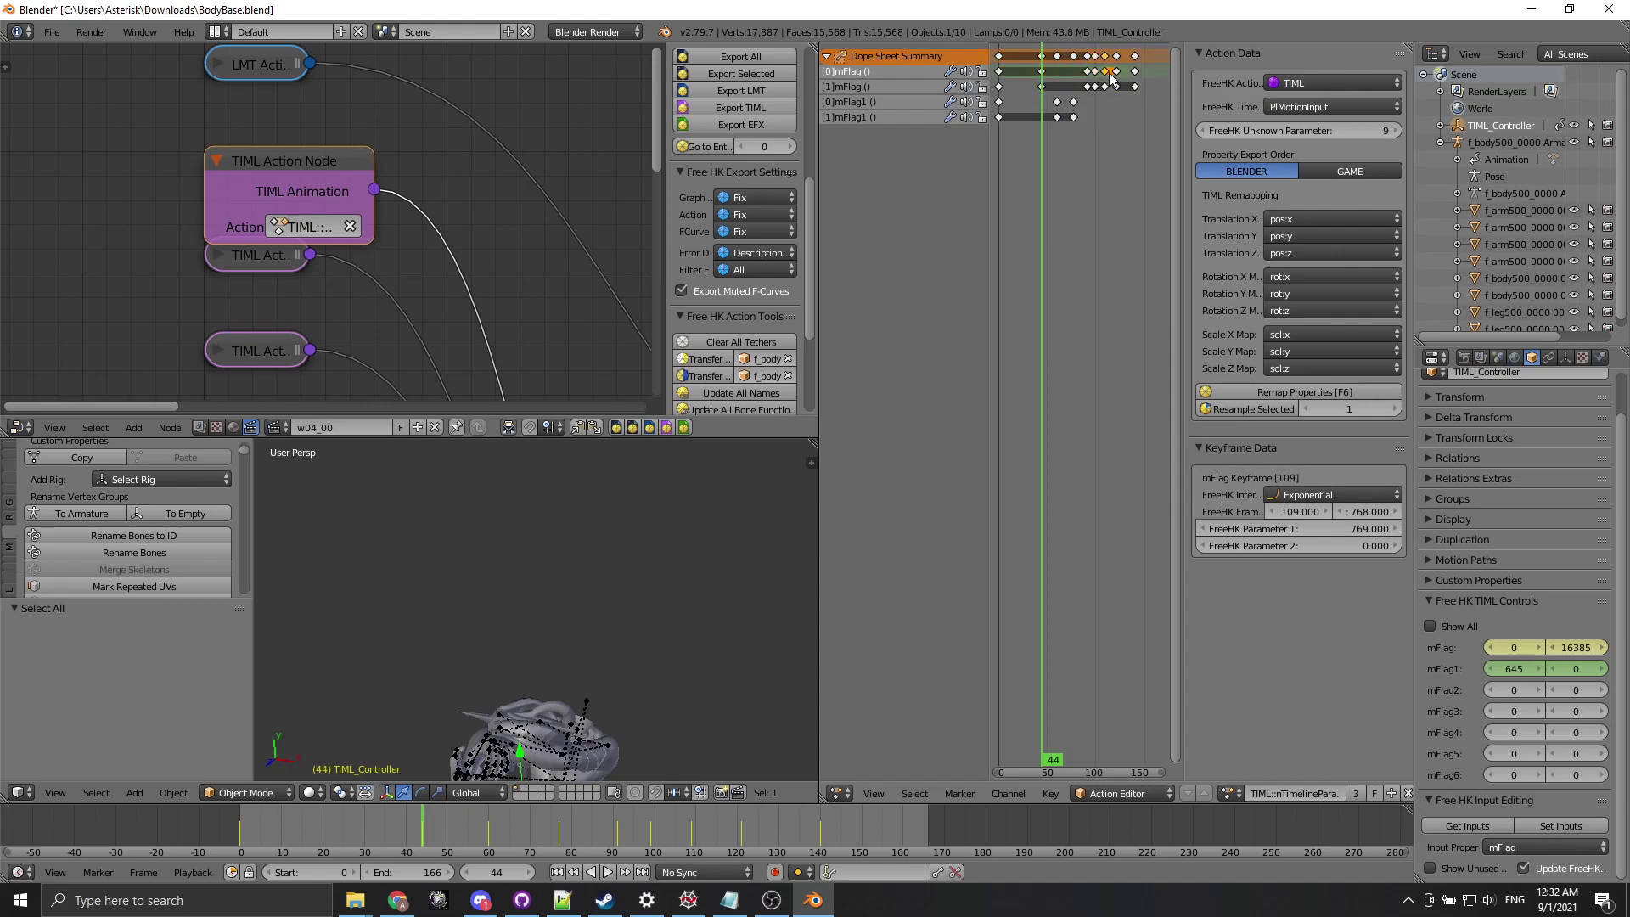
{"action": "left_click", "coordinate": [1043, 87]}
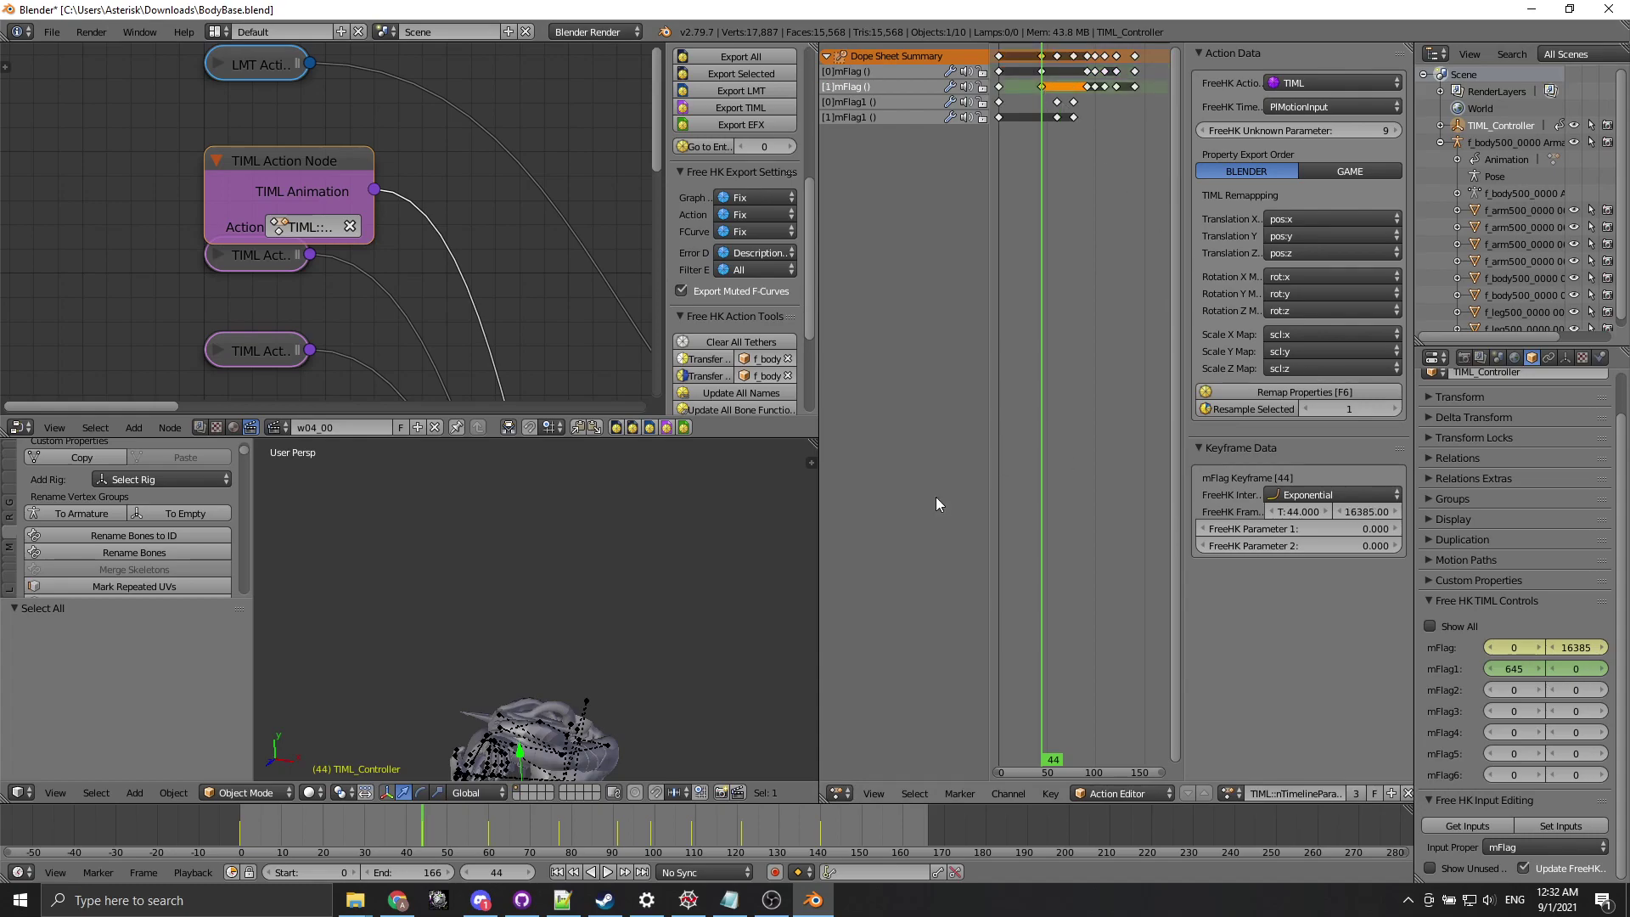
Enter 16385 as the Integer Input in Bit Edit Tools and widen the tool shelf to read the full binary values.
{"action": "left_click", "coordinate": [138, 606]}
{"action": "scroll", "coordinate": [199, 525], "scroll_direction": "down", "scroll_amount": 8}
{"action": "left_click_drag", "start_coordinate": [242, 506], "coordinate": [250, 771]}
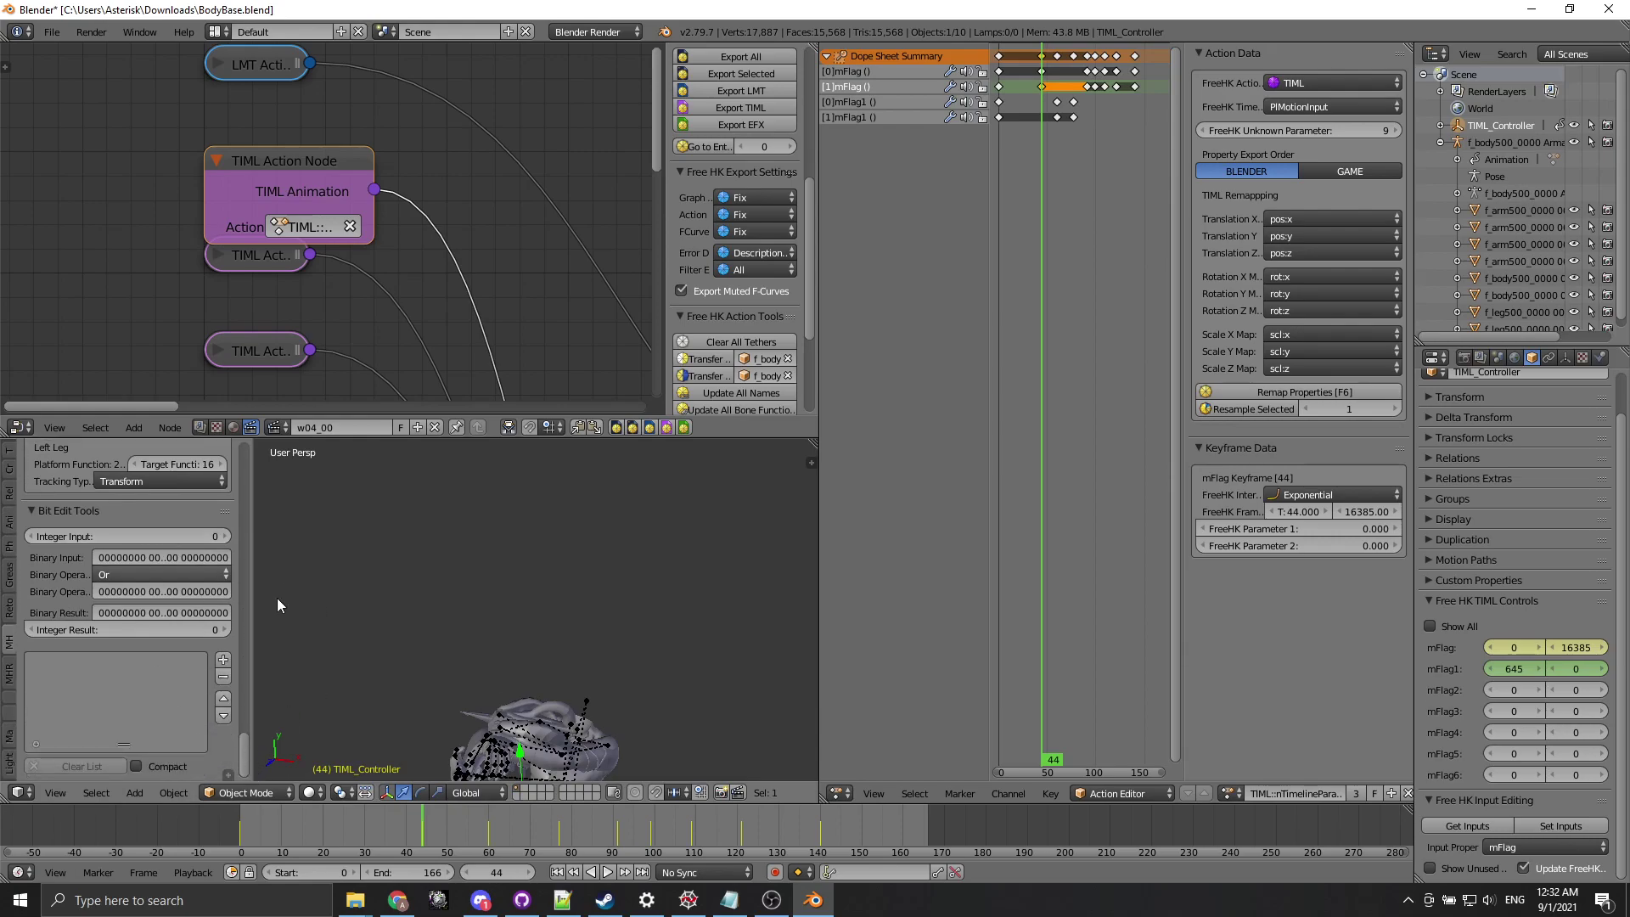
{"action": "left_click", "coordinate": [1346, 640]}
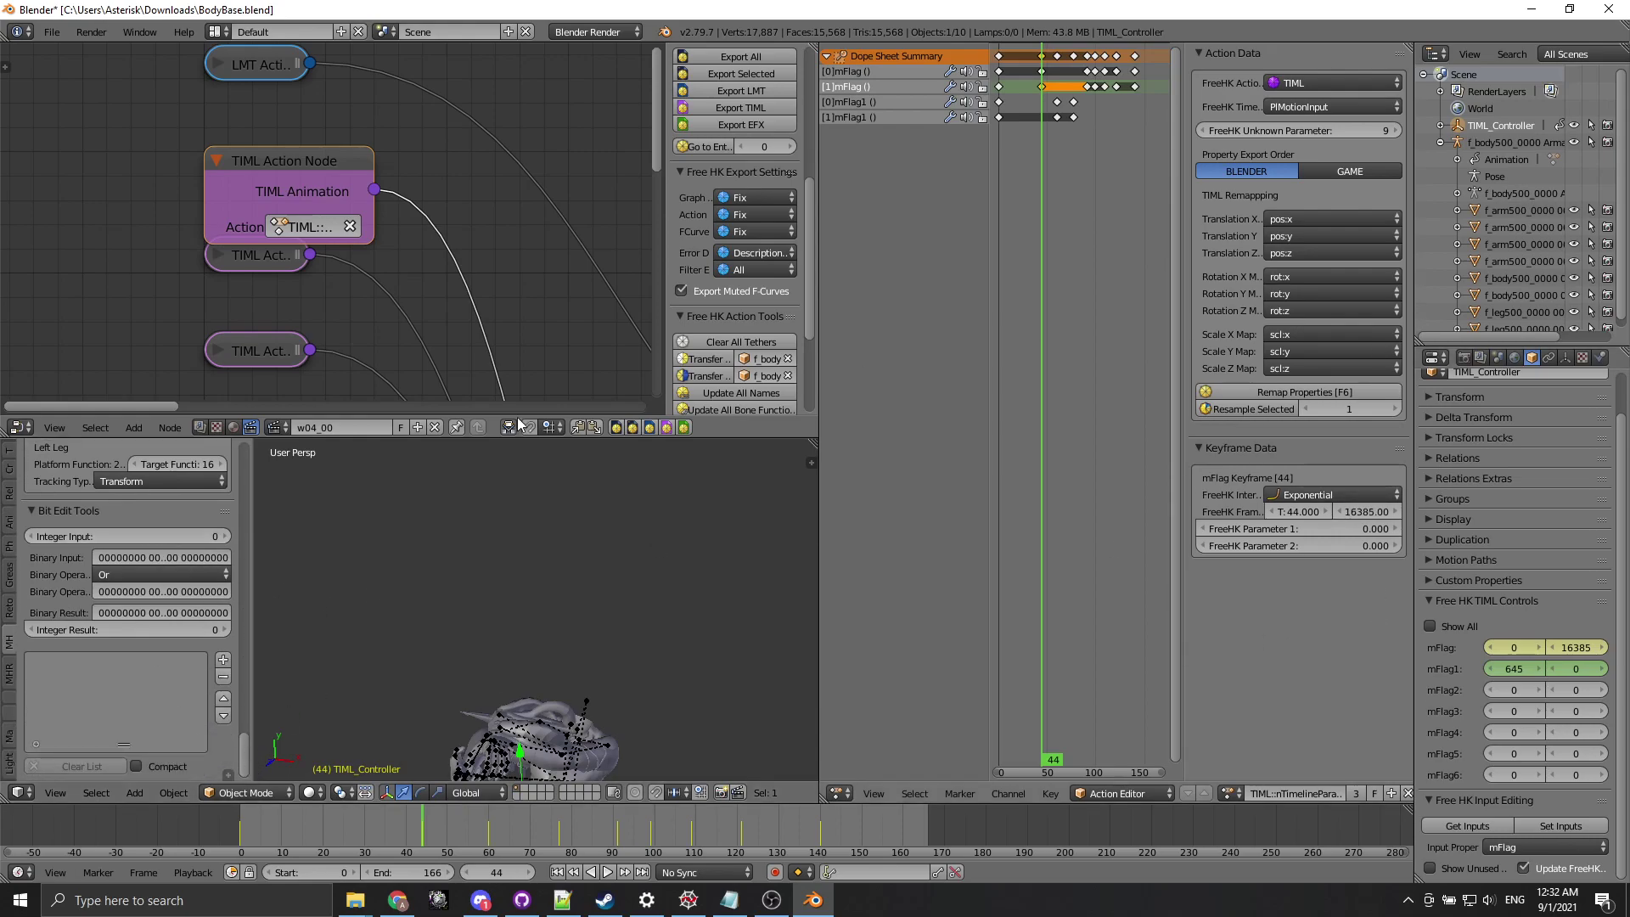
{"action": "left_click", "coordinate": [161, 535]}
{"action": "type", "text": "16385"}
{"action": "key", "text": "Return"}
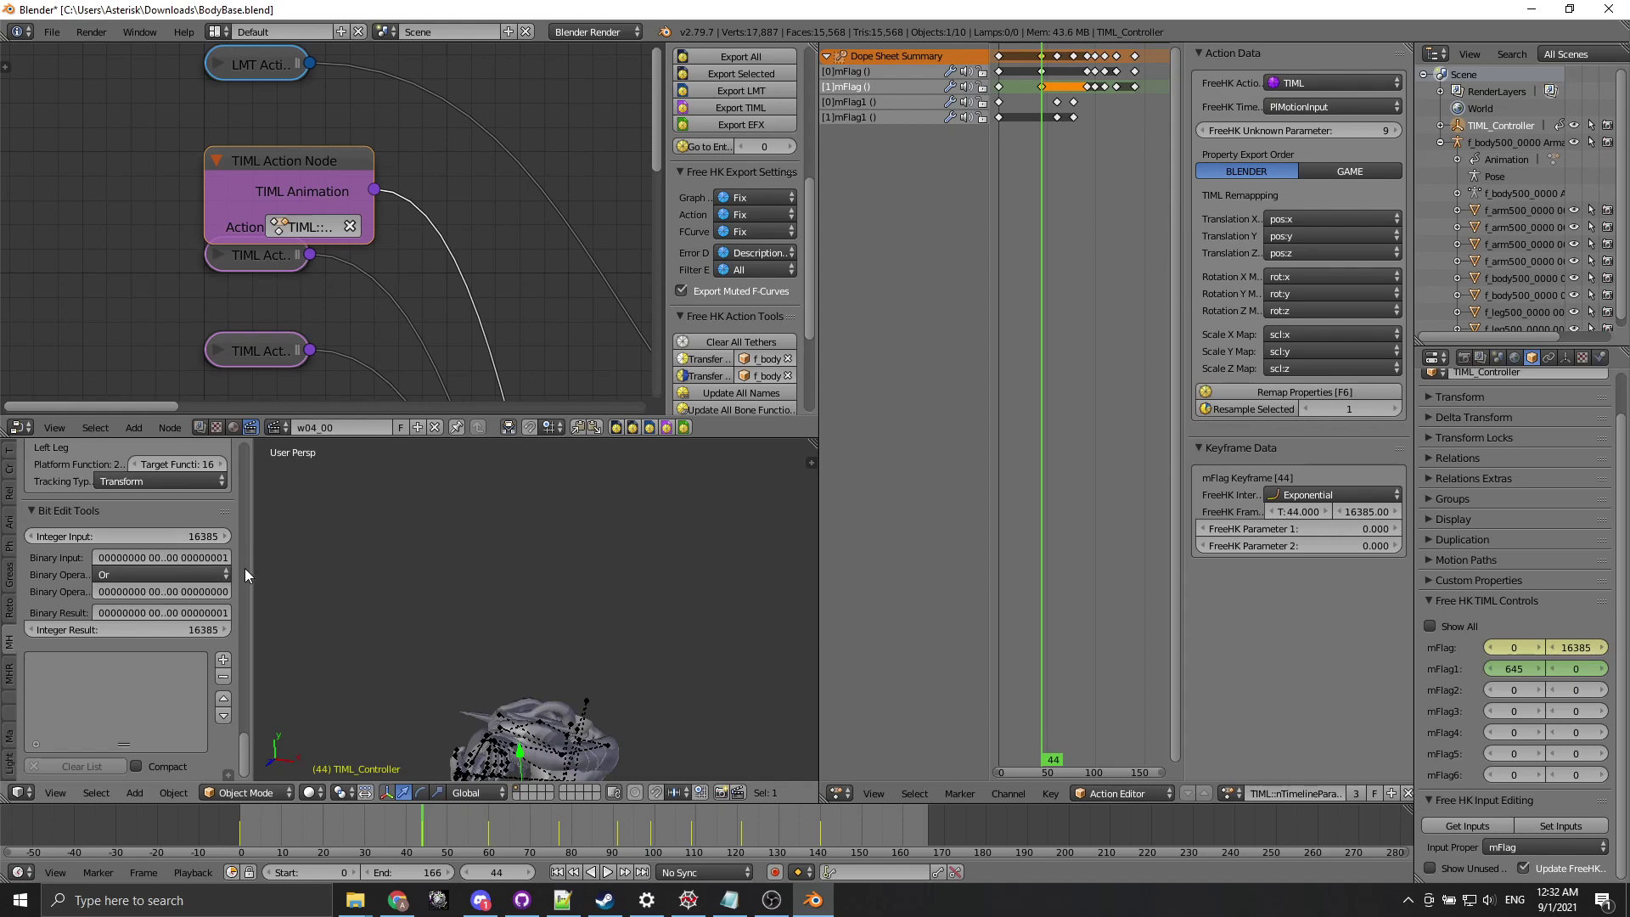
{"action": "left_click_drag", "start_coordinate": [245, 568], "coordinate": [404, 569]}
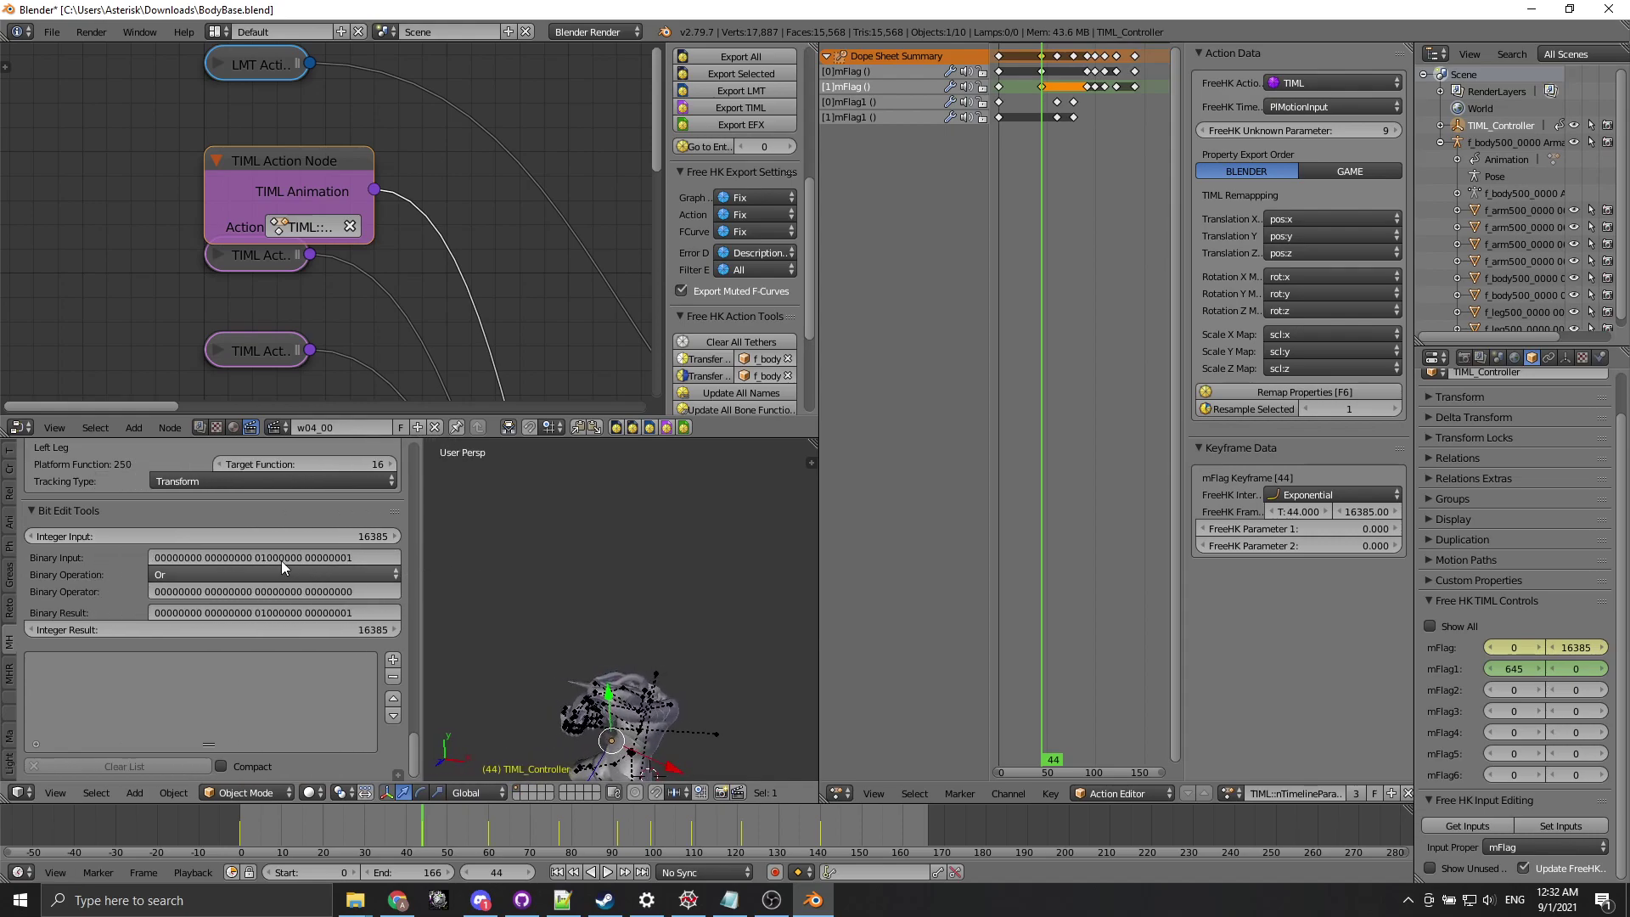
{"action": "left_click", "coordinate": [393, 660]}
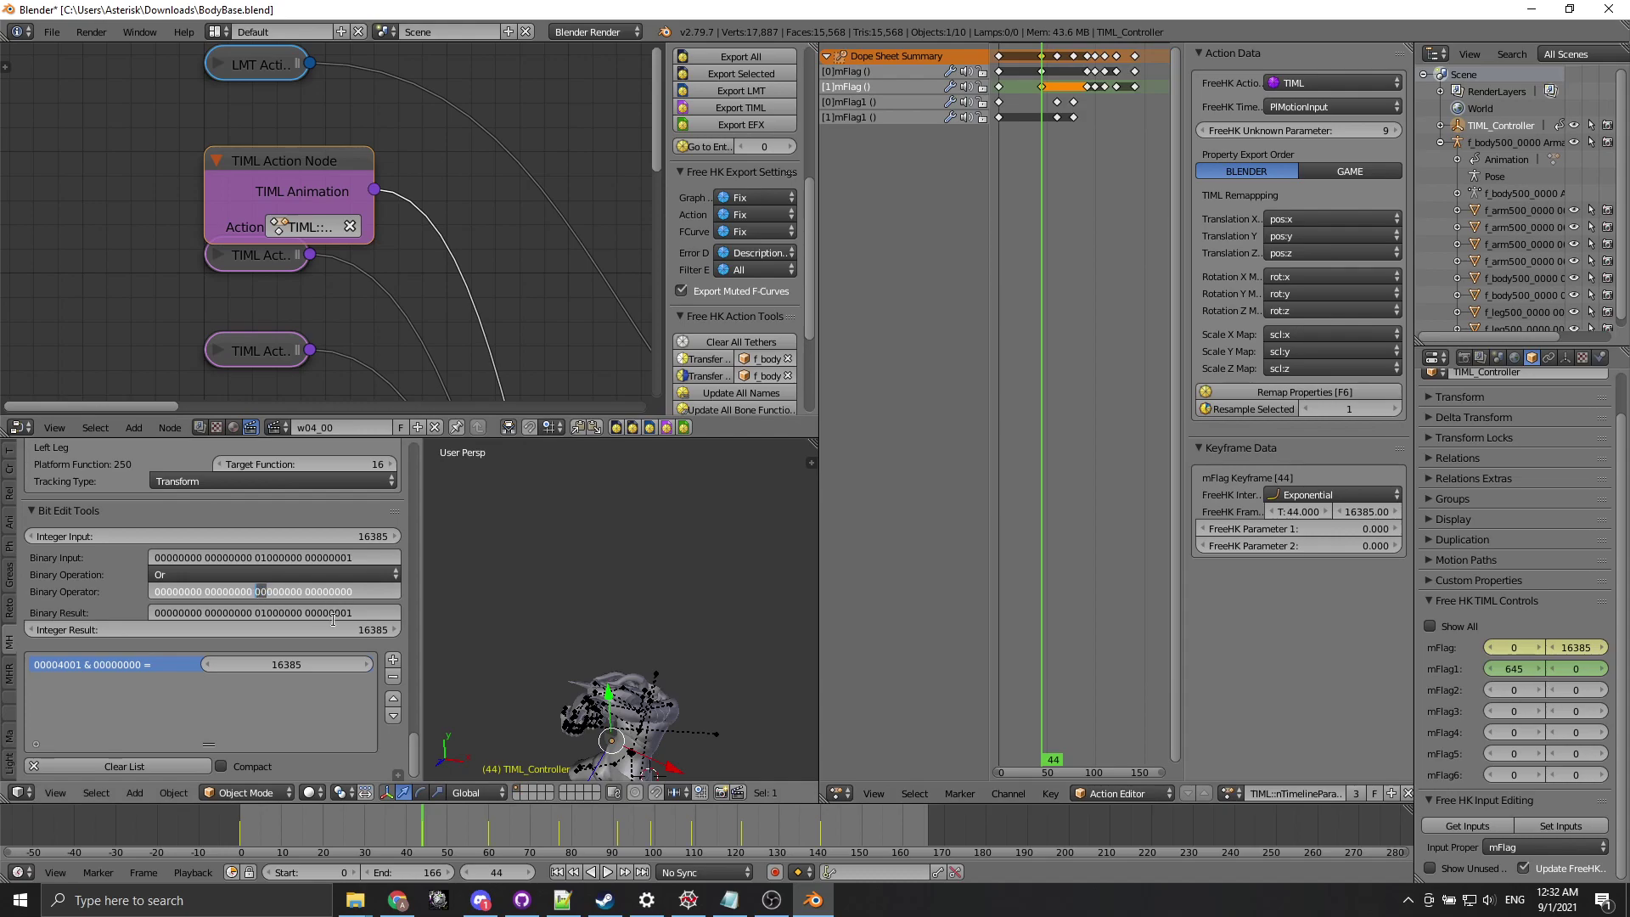
{"action": "type", "text": "11"}
{"action": "key", "text": "Return"}
{"action": "left_click", "coordinate": [394, 660]}
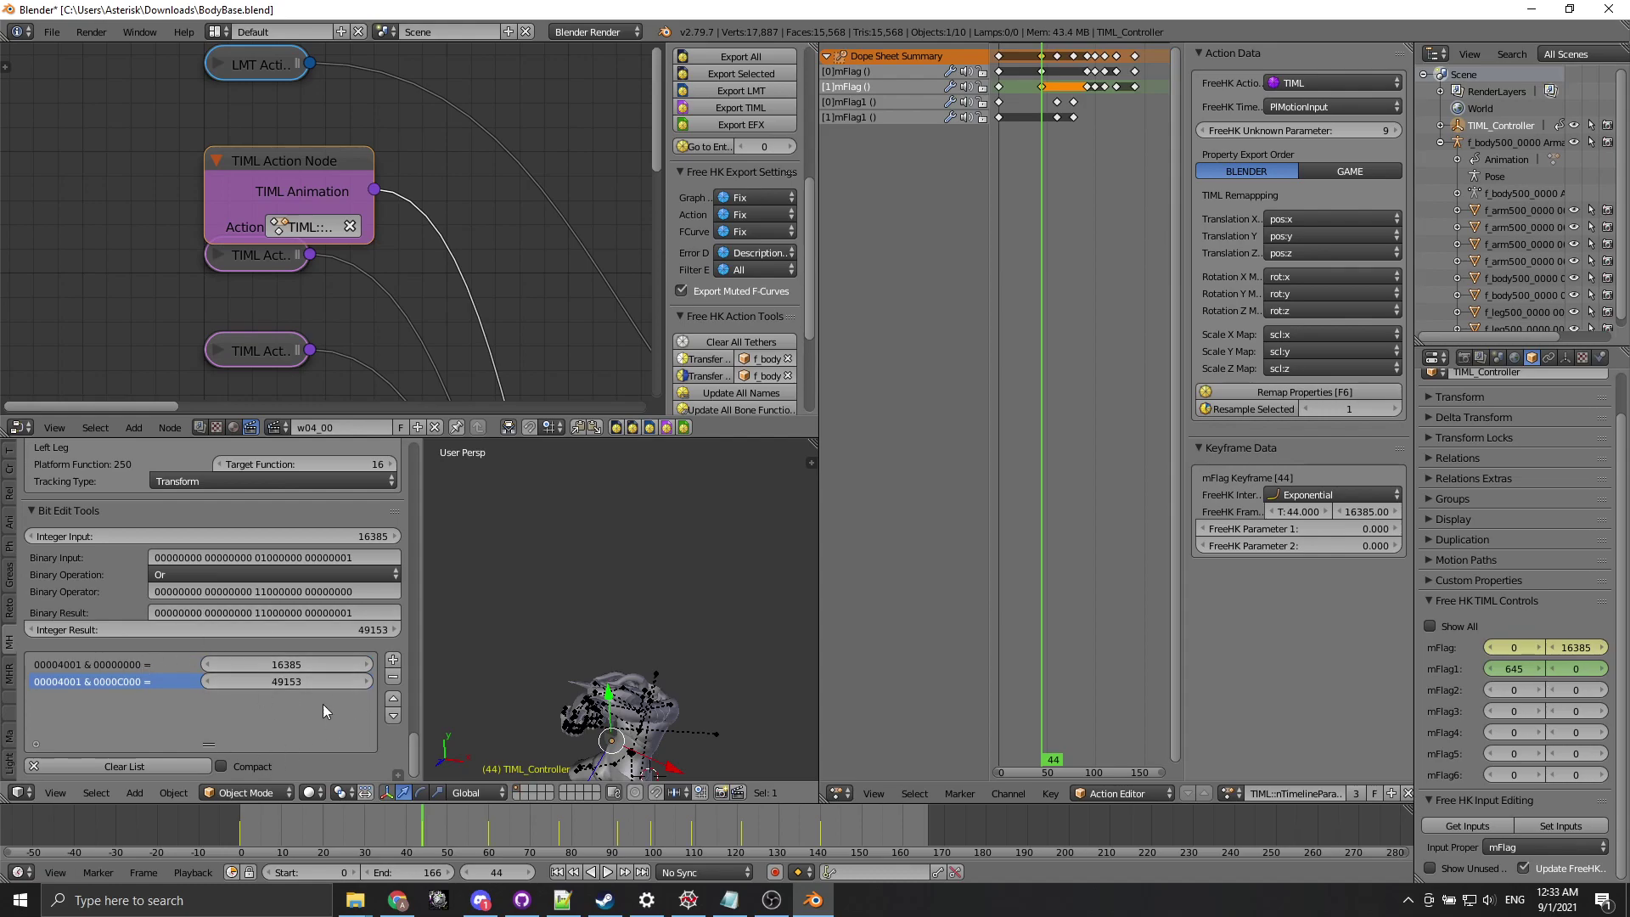
Clear the Bit Edit result list and narrow the tool shelf again.
{"action": "left_click", "coordinate": [133, 767]}
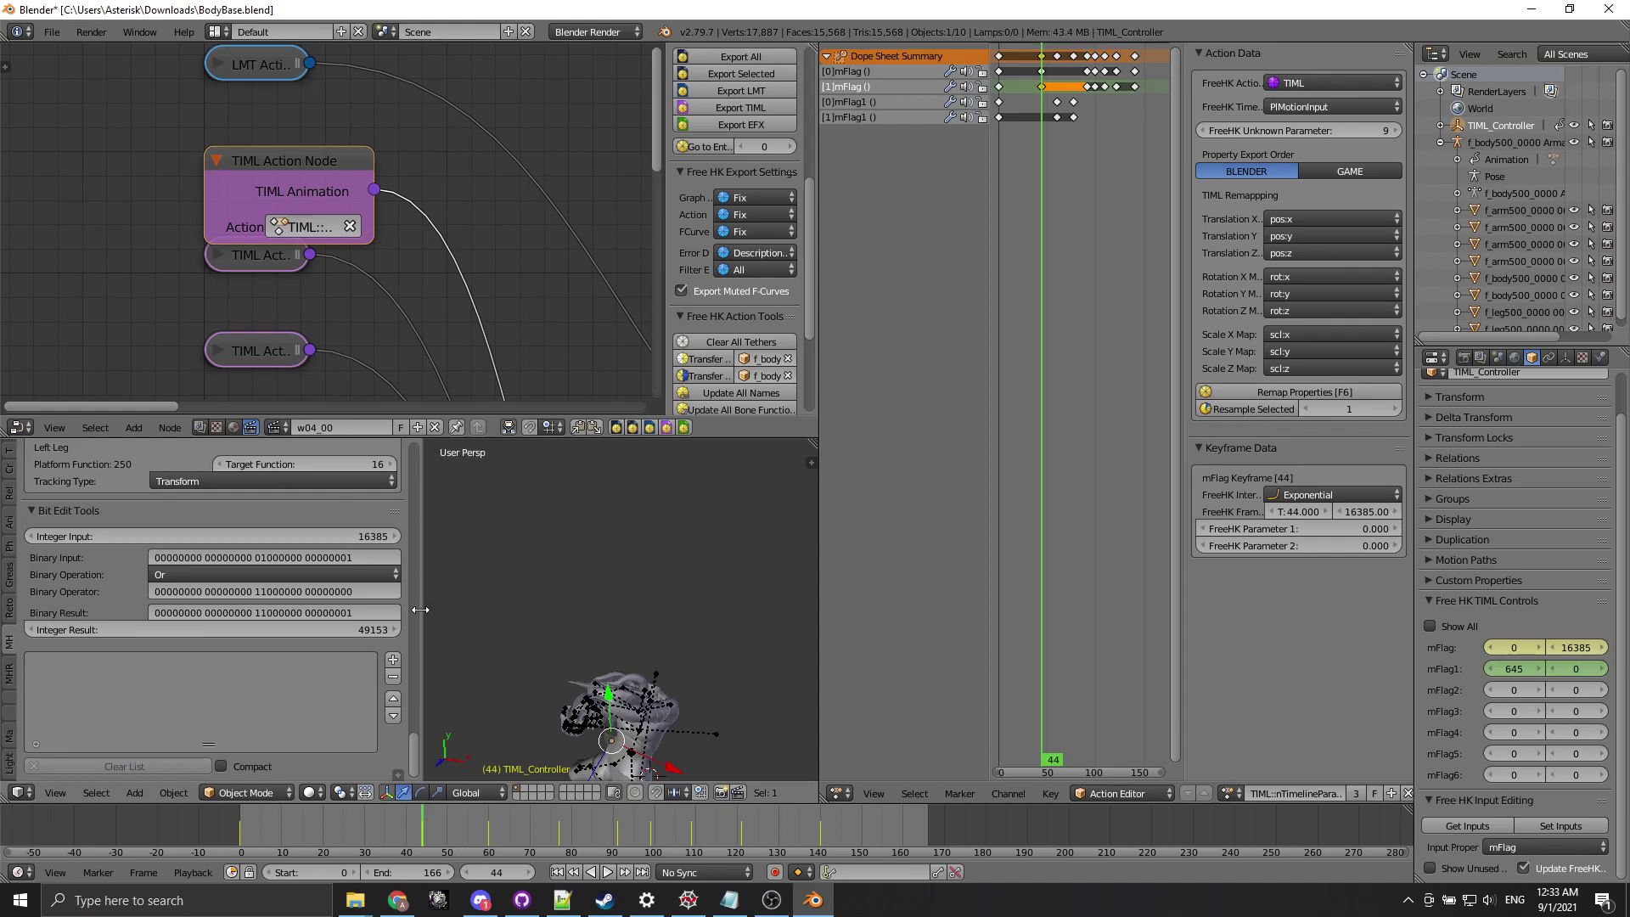
{"action": "left_click_drag", "start_coordinate": [416, 610], "coordinate": [196, 610]}
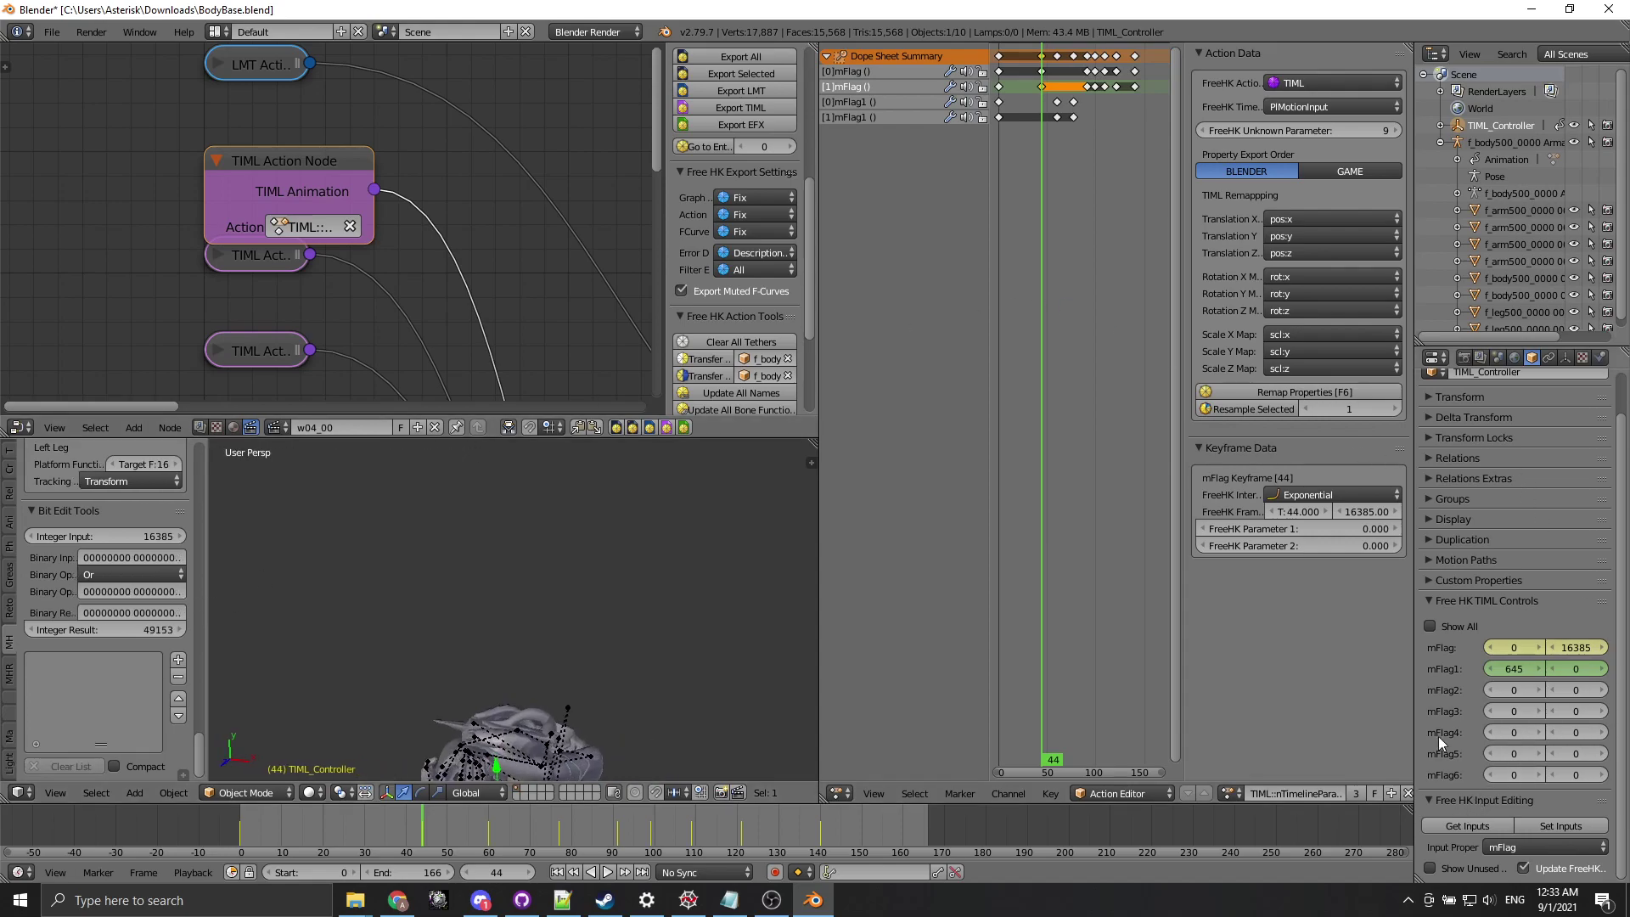
{"action": "key", "text": "alt+a"}
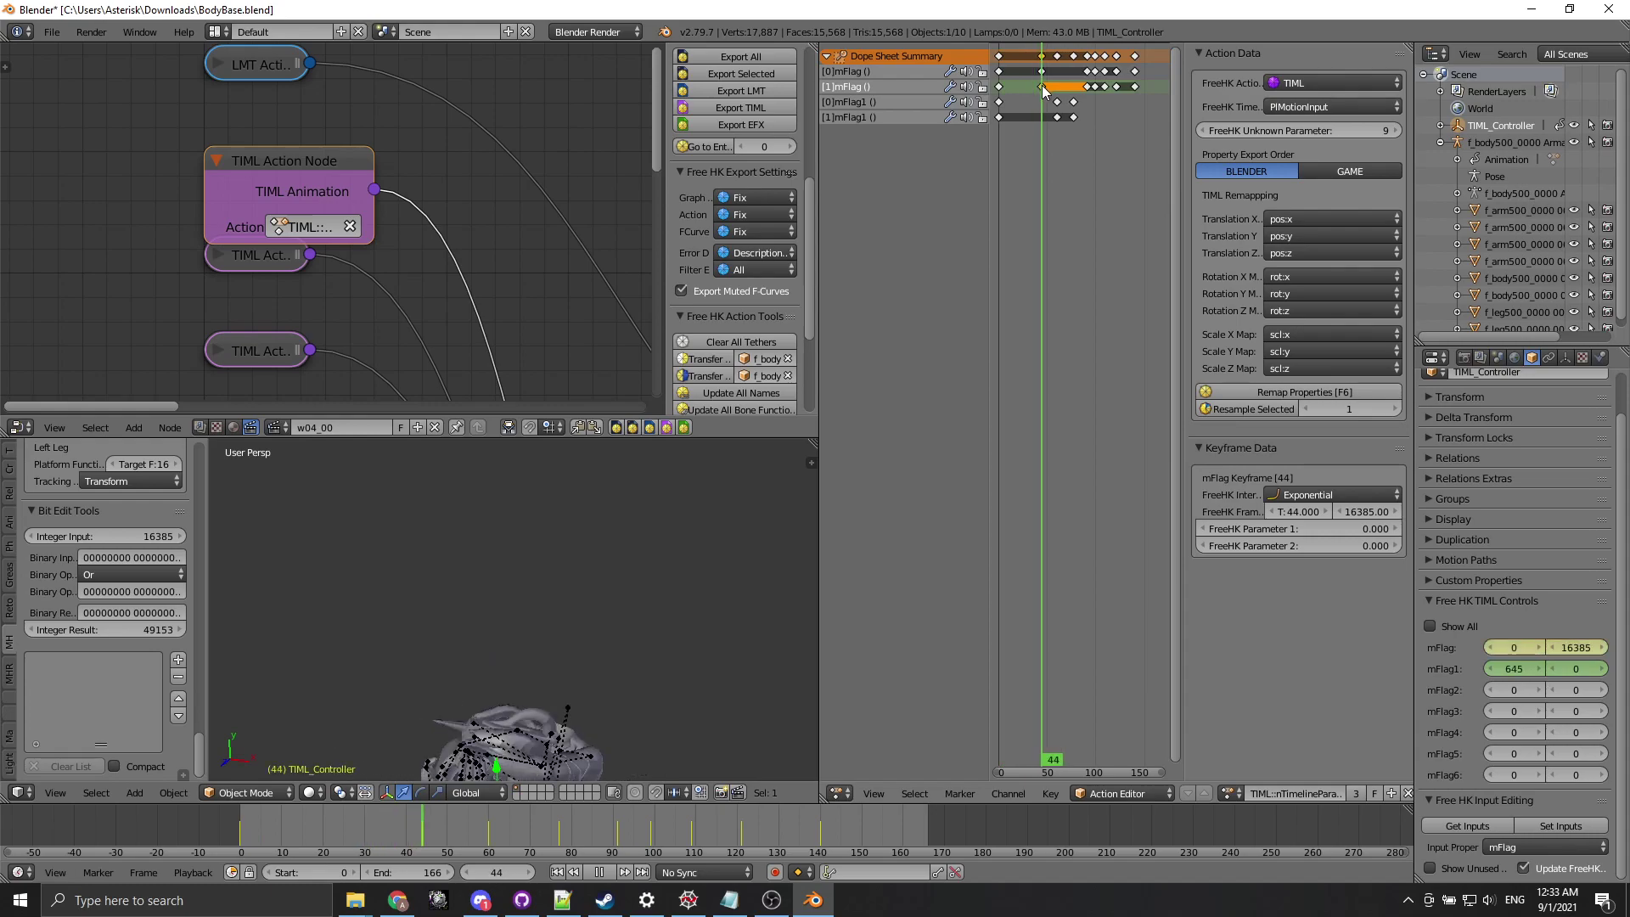
{"action": "key", "text": "alt+a"}
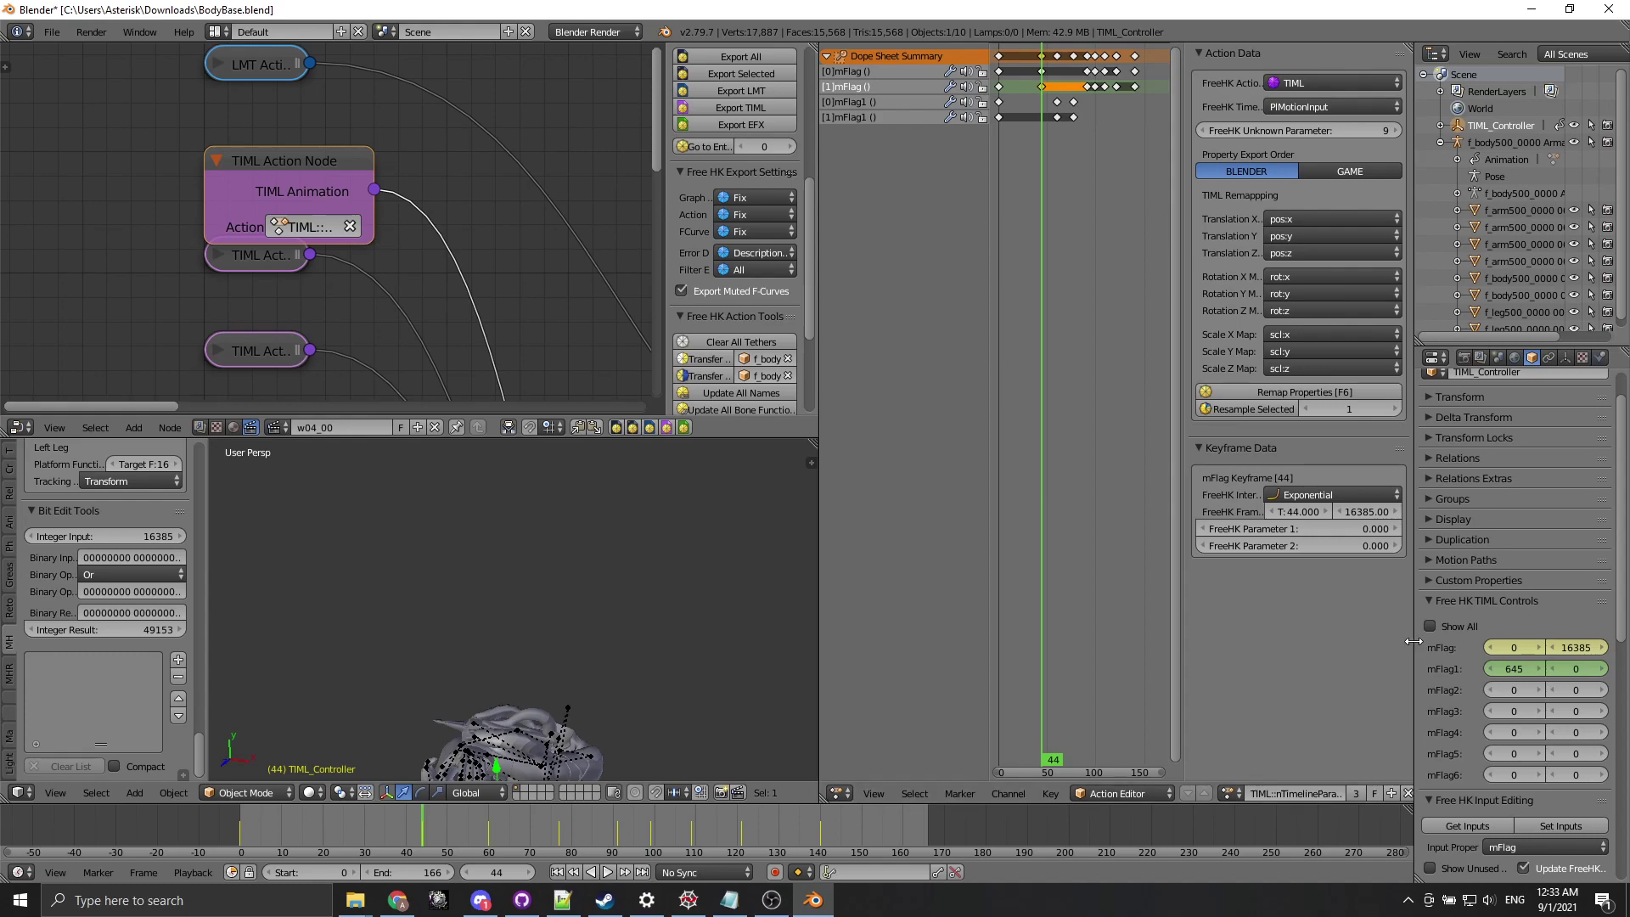
Widen the Properties editor and enlarge the mFlag channel lists under Free HK Input Editing.
{"action": "left_click_drag", "start_coordinate": [1413, 640], "coordinate": [1339, 594]}
{"action": "scroll", "coordinate": [1415, 554], "scroll_direction": "down", "scroll_amount": 6}
{"action": "scroll", "coordinate": [1418, 510], "scroll_direction": "down", "scroll_amount": 7}
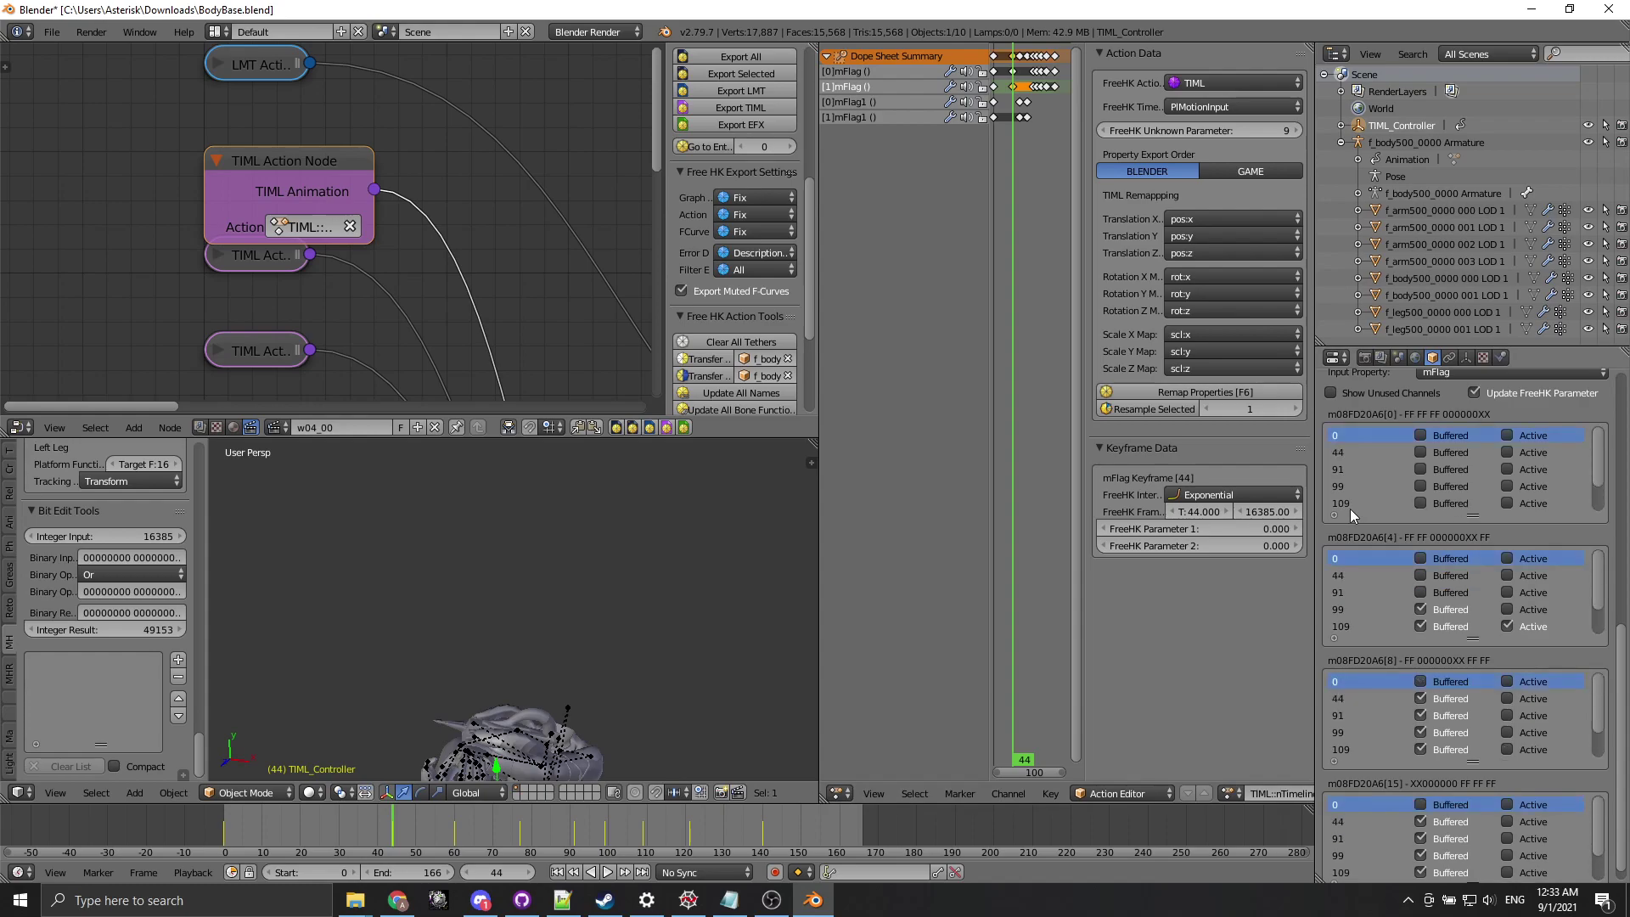
{"action": "left_click_drag", "start_coordinate": [1315, 514], "coordinate": [1220, 515]}
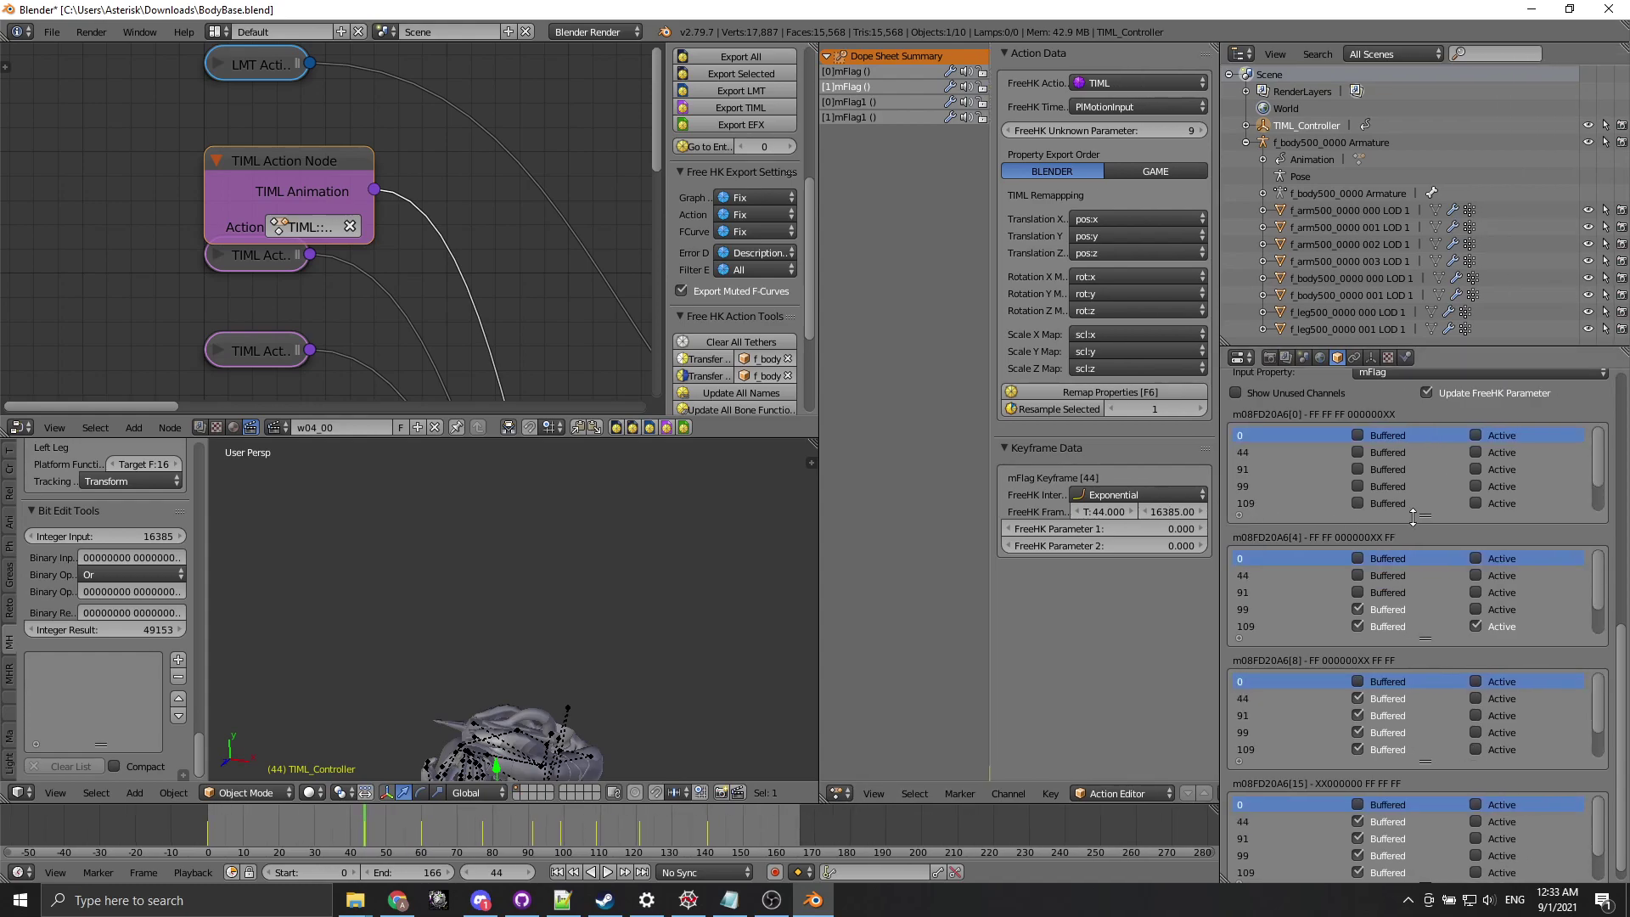
{"action": "left_click_drag", "start_coordinate": [1413, 517], "coordinate": [1414, 551]}
Show the unused mFlag input channels, look through them and hide them again.
{"action": "left_click", "coordinate": [1299, 395]}
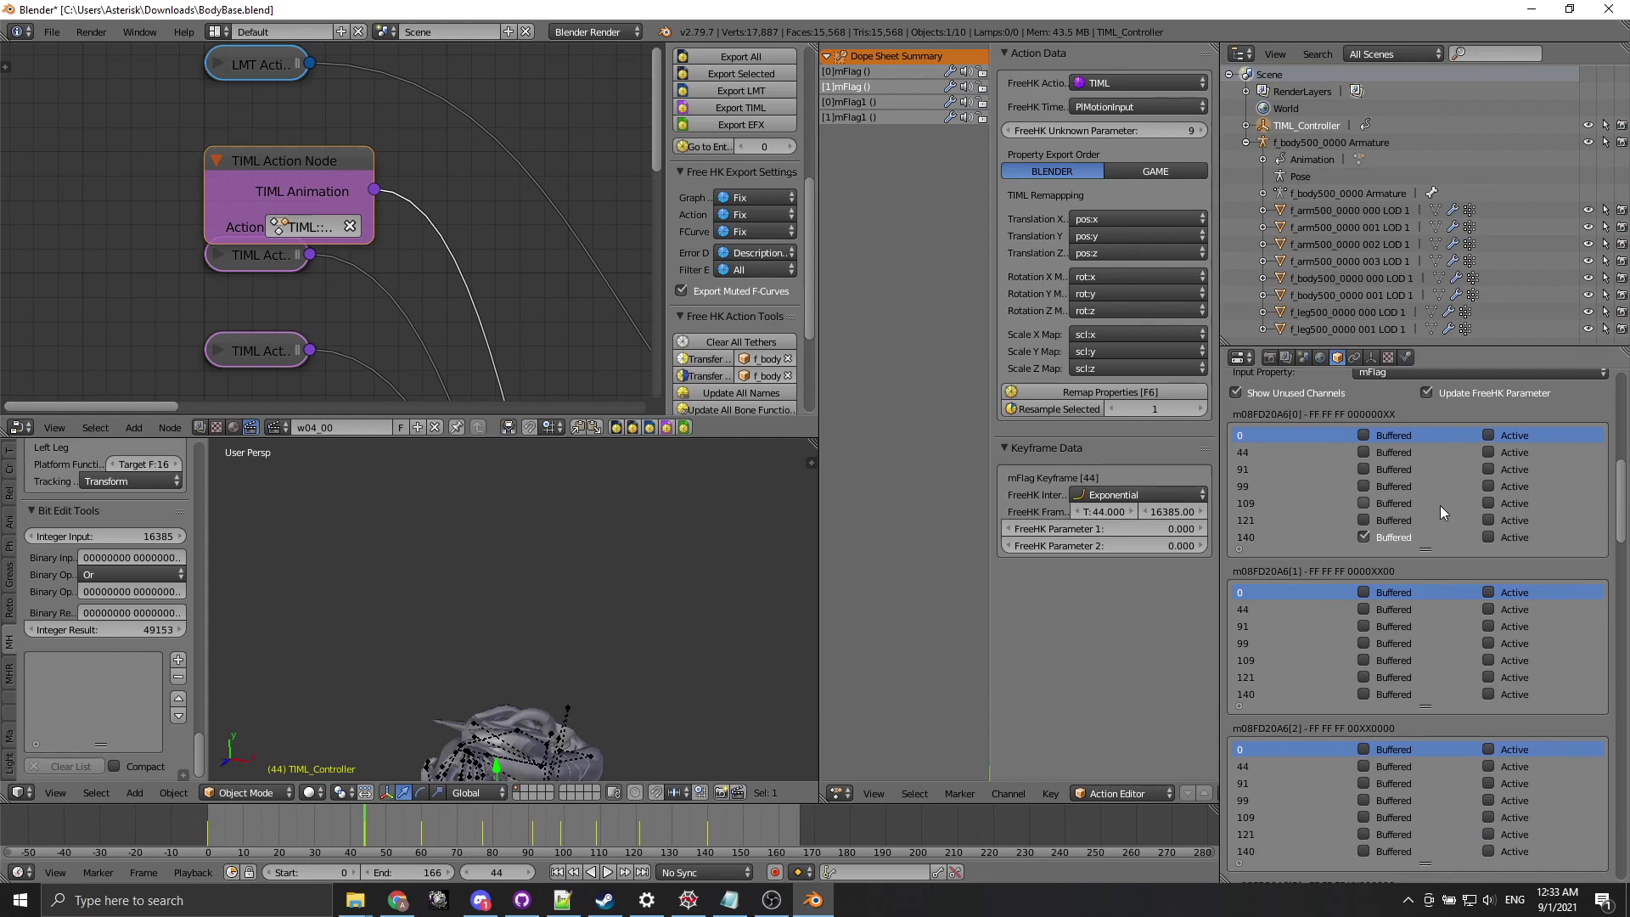
{"action": "scroll", "coordinate": [1441, 506], "scroll_direction": "down", "scroll_amount": 4}
{"action": "scroll", "coordinate": [1423, 568], "scroll_direction": "up", "scroll_amount": 6}
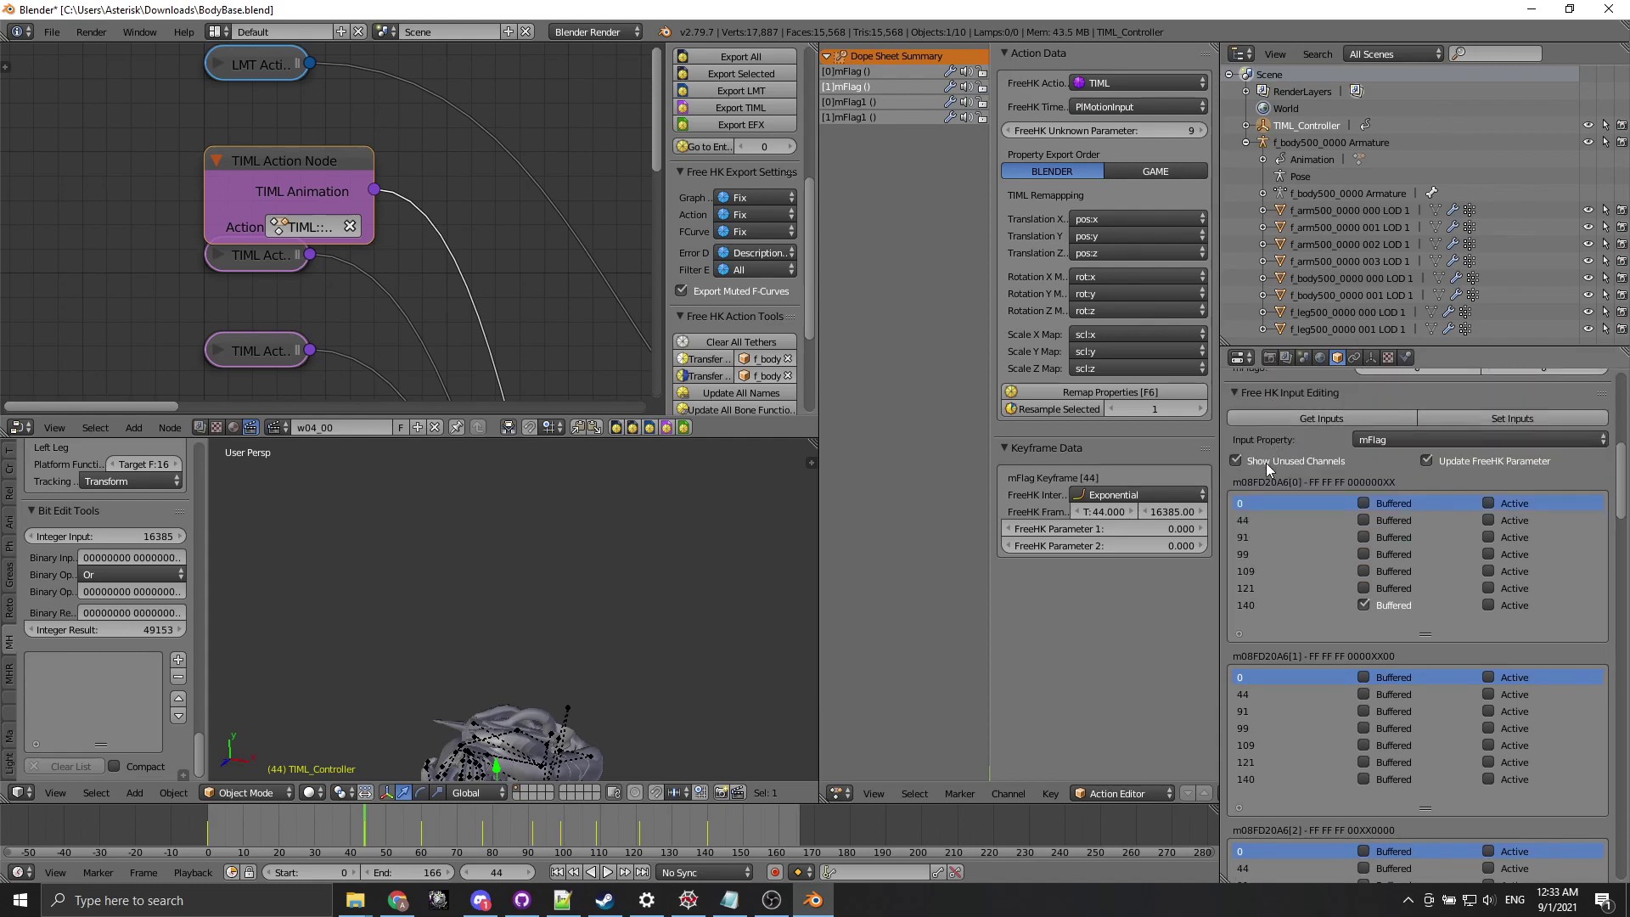
{"action": "left_click", "coordinate": [1267, 462]}
Examine the Buffered and Active flags at each keyframe in the used mFlag input channels.
{"action": "scroll", "coordinate": [1376, 446], "scroll_direction": "down", "scroll_amount": 6}
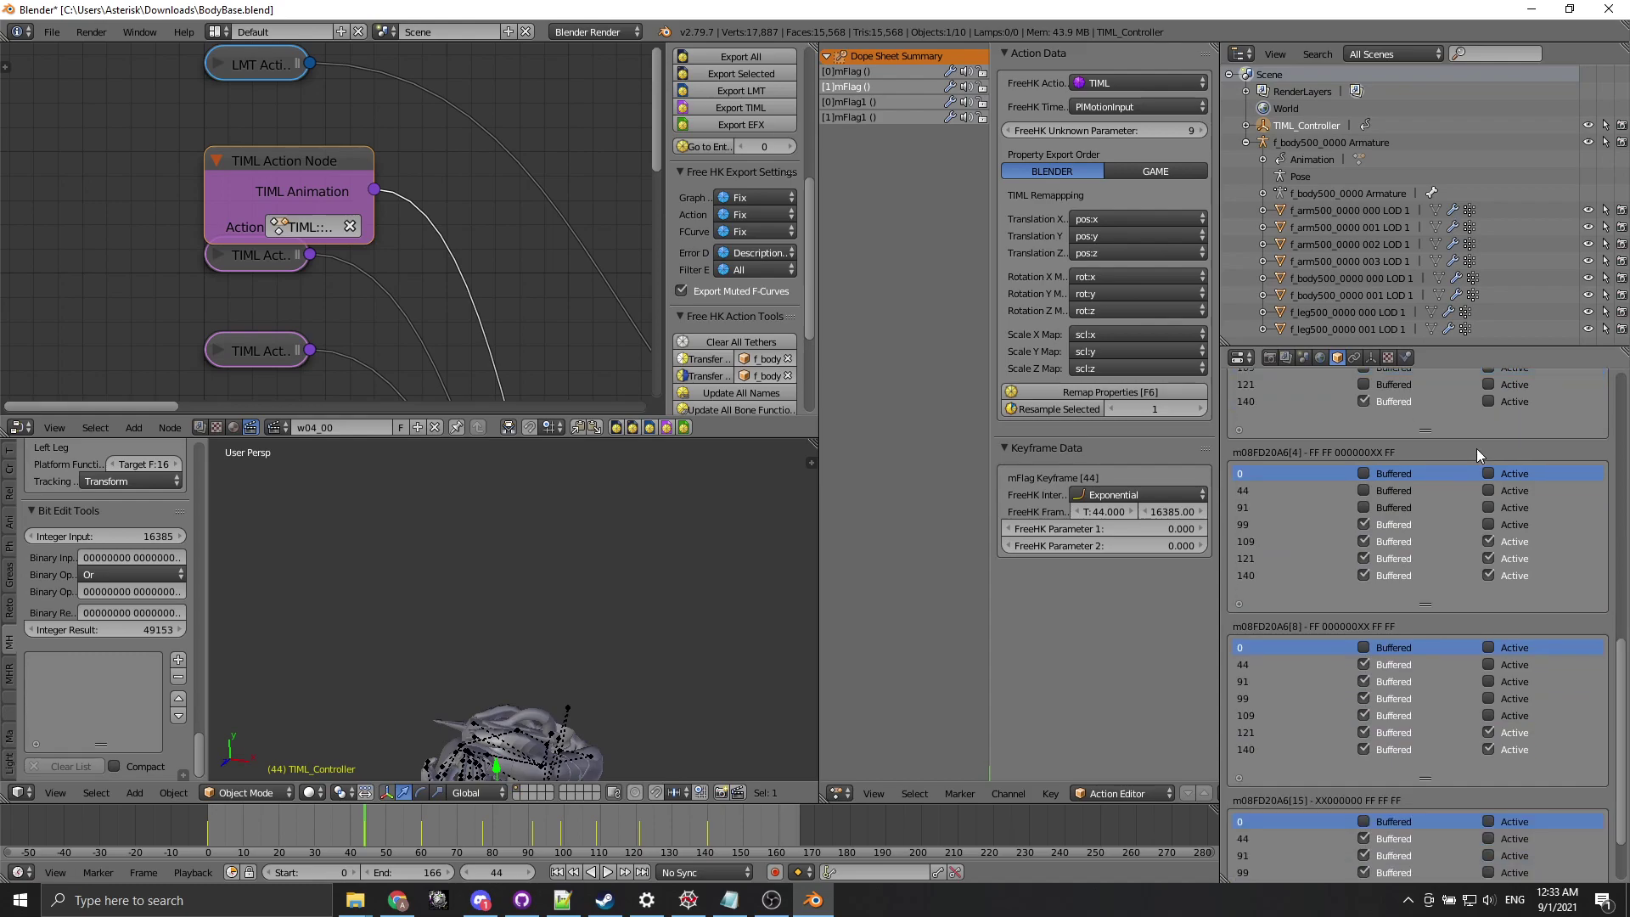
{"action": "scroll", "coordinate": [1476, 448], "scroll_direction": "up", "scroll_amount": 5}
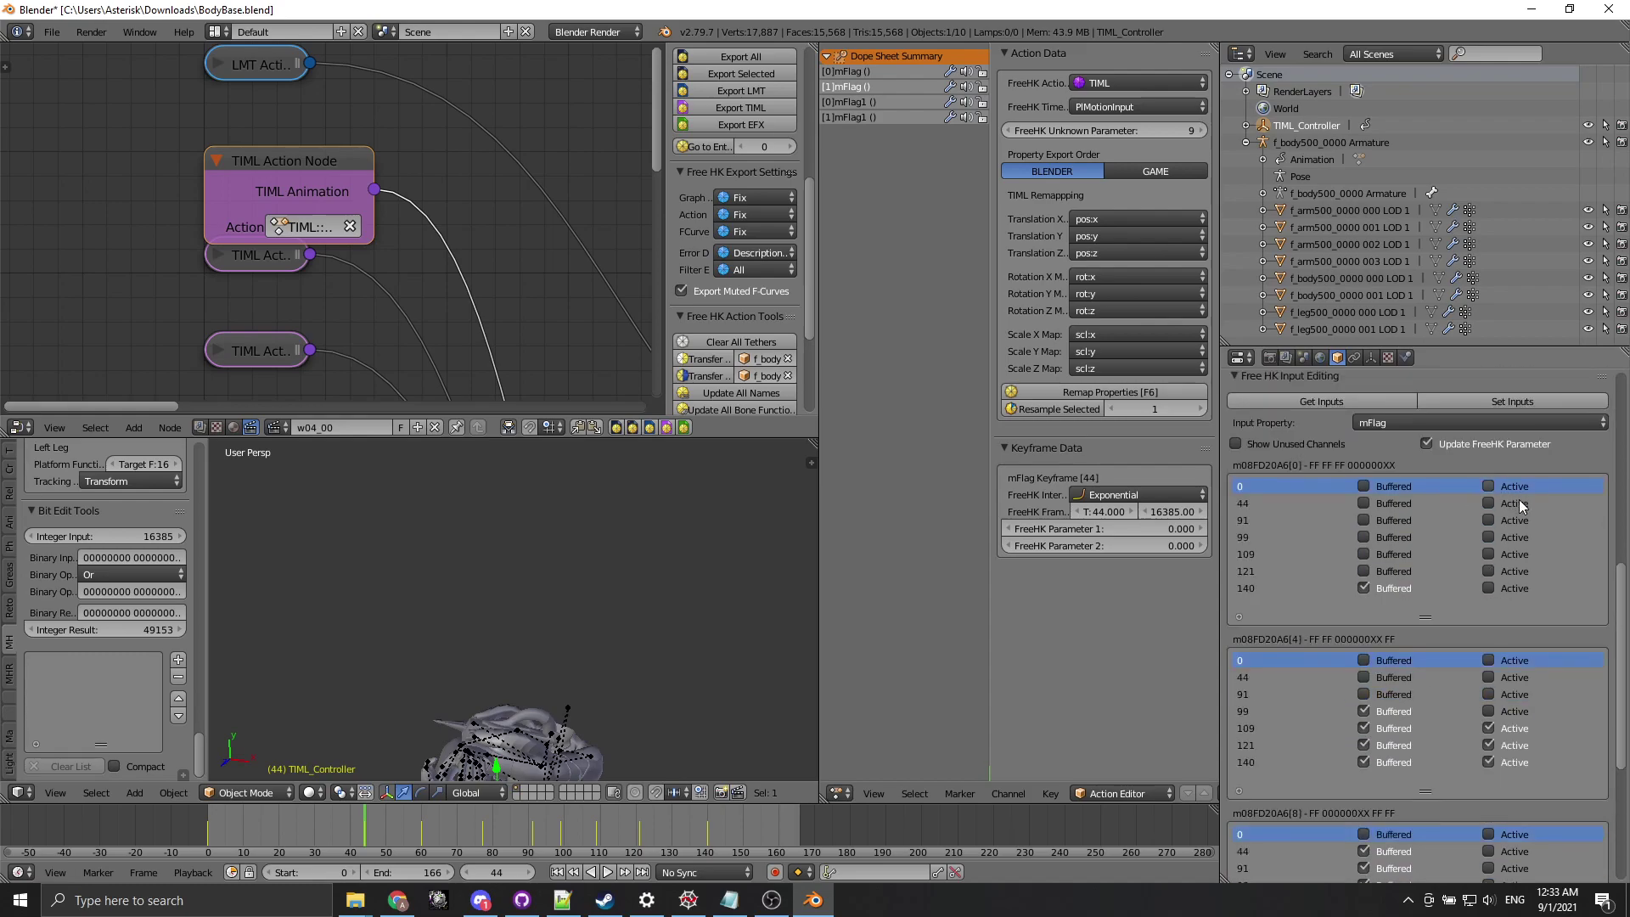
{"action": "left_click_drag", "start_coordinate": [1623, 600], "coordinate": [1621, 717]}
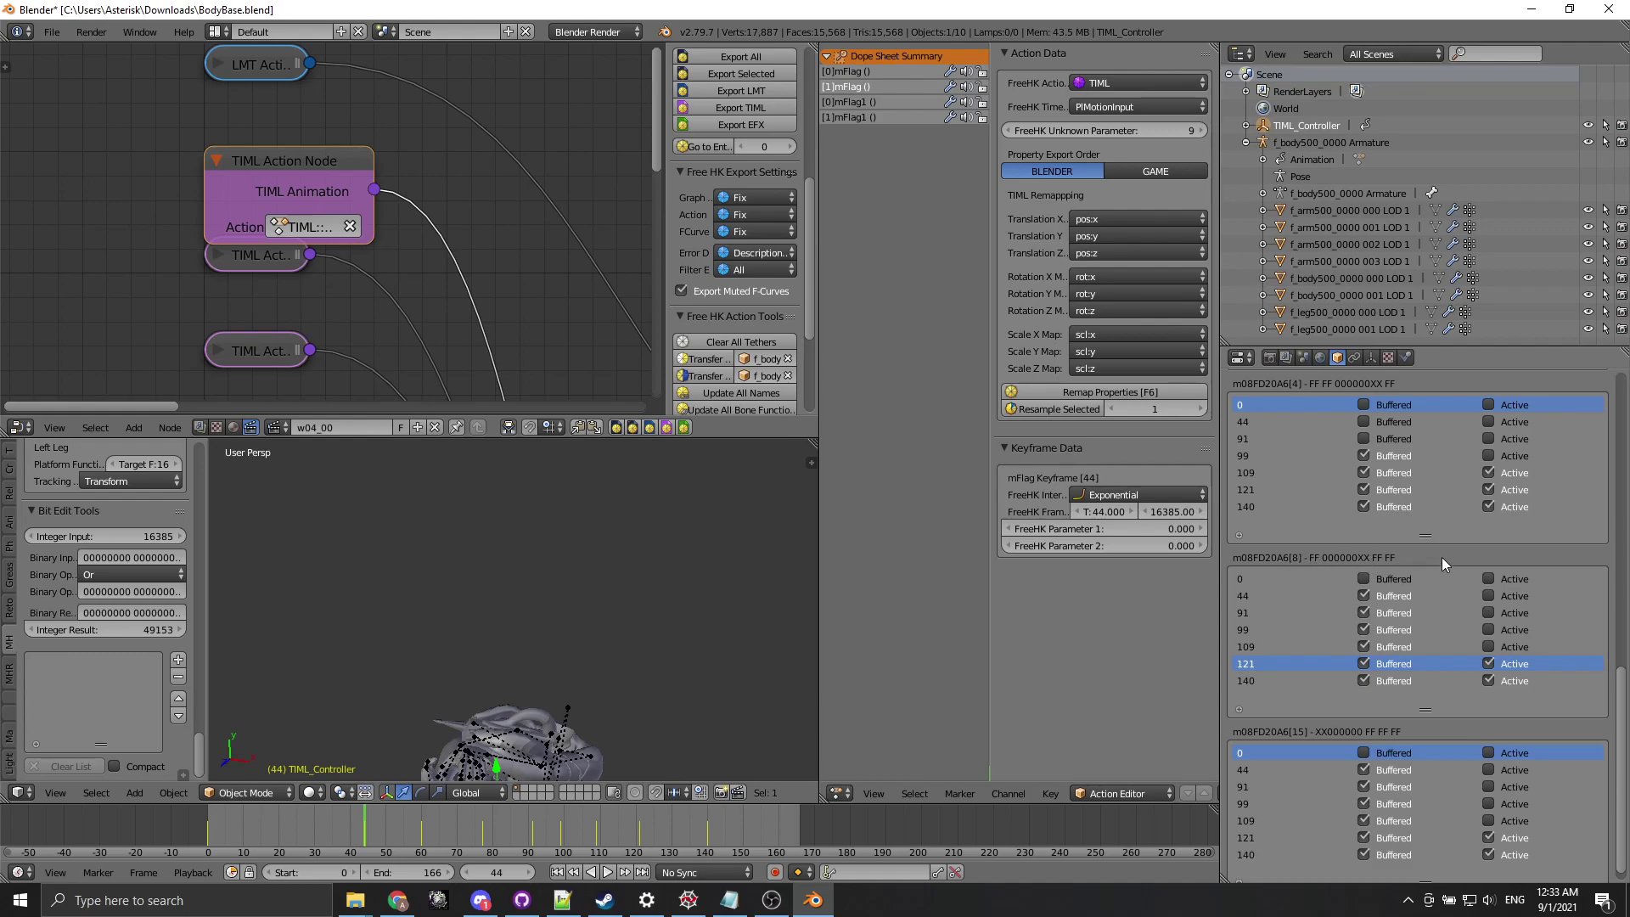
{"action": "scroll", "coordinate": [1442, 557], "scroll_direction": "down", "scroll_amount": 1}
{"action": "scroll", "coordinate": [1438, 547], "scroll_direction": "up", "scroll_amount": 5}
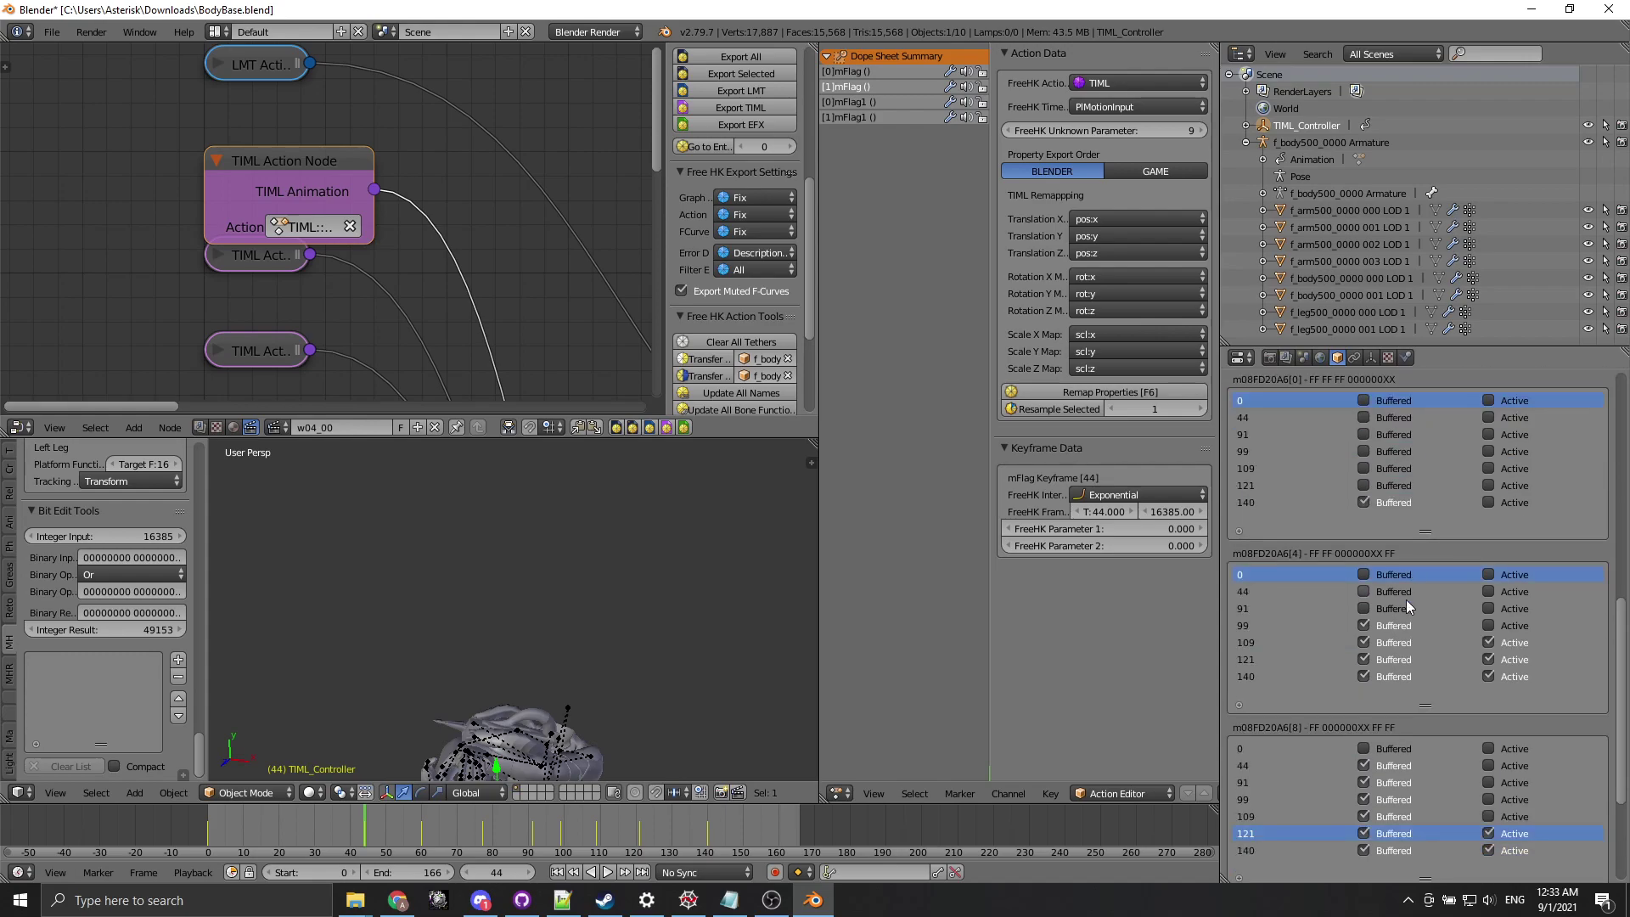
Enable Buffered at frames 44 and 91 in the m08FD20A6[4] channel and write the inputs to the mFlag keyframes.
{"action": "left_click", "coordinate": [1367, 608]}
{"action": "scroll", "coordinate": [1402, 582], "scroll_direction": "up", "scroll_amount": 3}
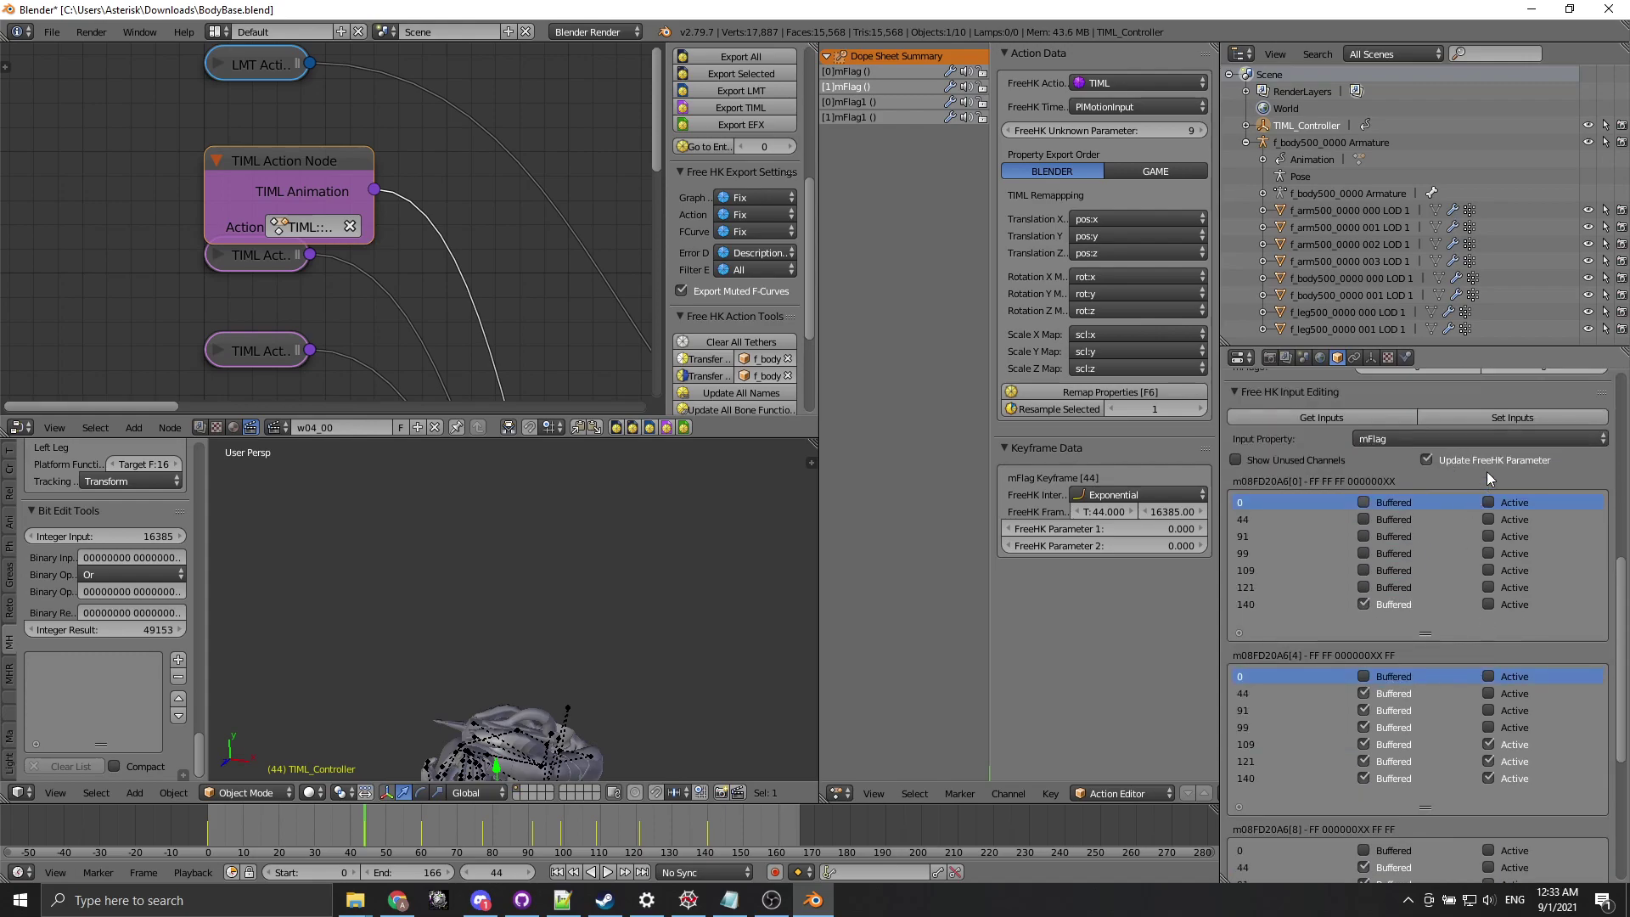
{"action": "left_click", "coordinate": [1500, 415]}
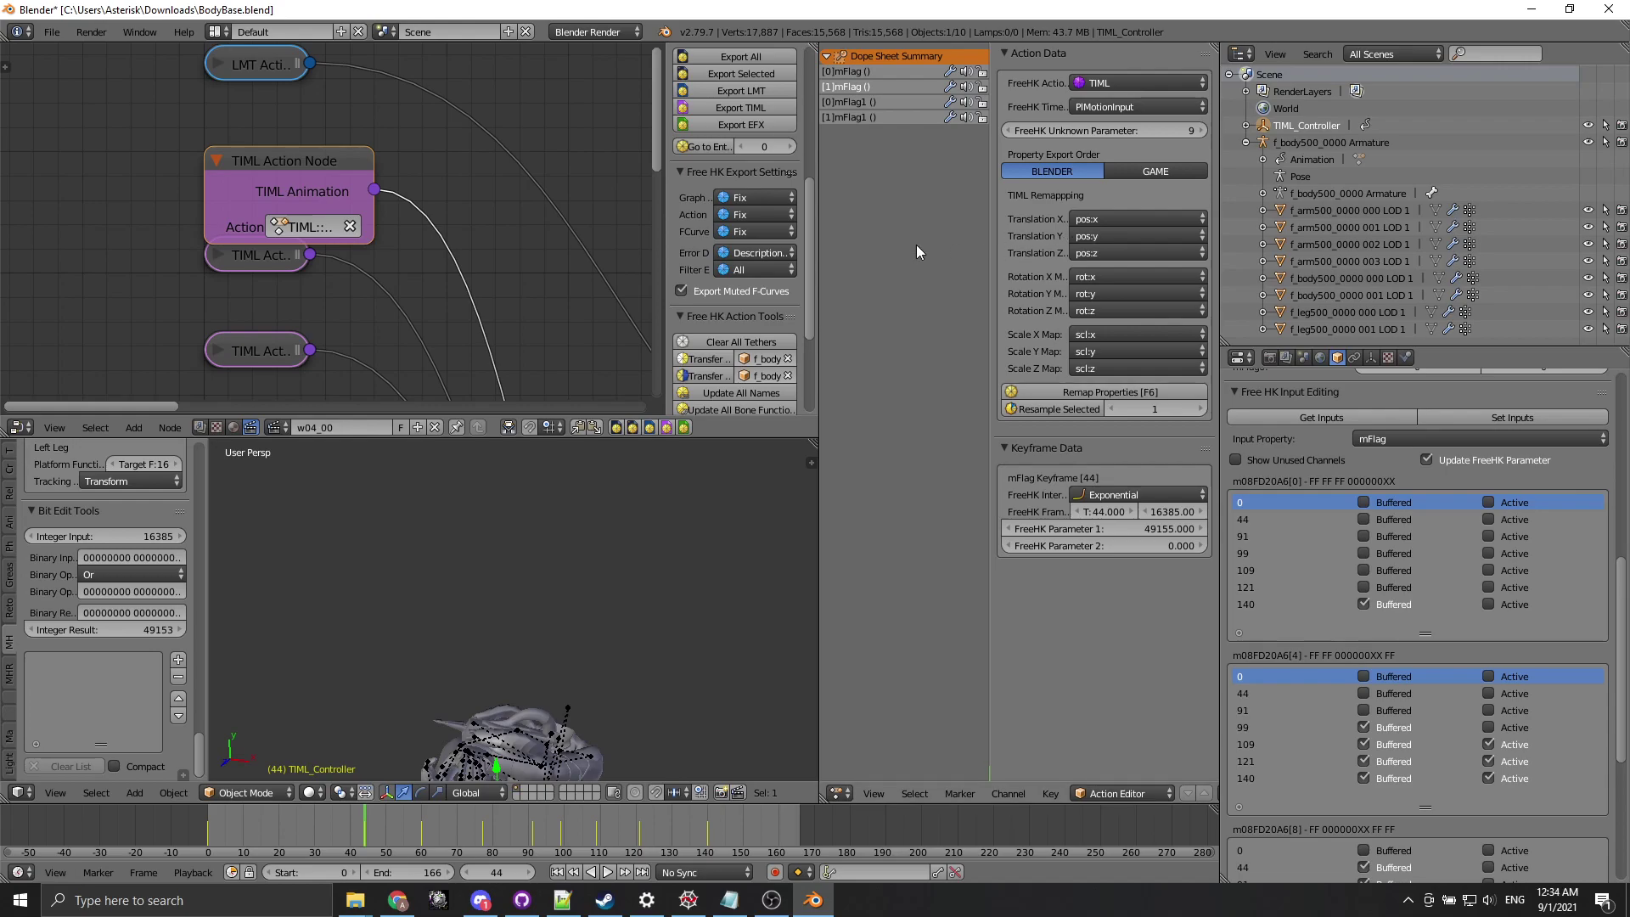
Widen the Action Editor and examine the keyframe data of the [0]mFlag and [1]mFlag keyframes at frame 44.
{"action": "left_click_drag", "start_coordinate": [817, 258], "coordinate": [628, 258]}
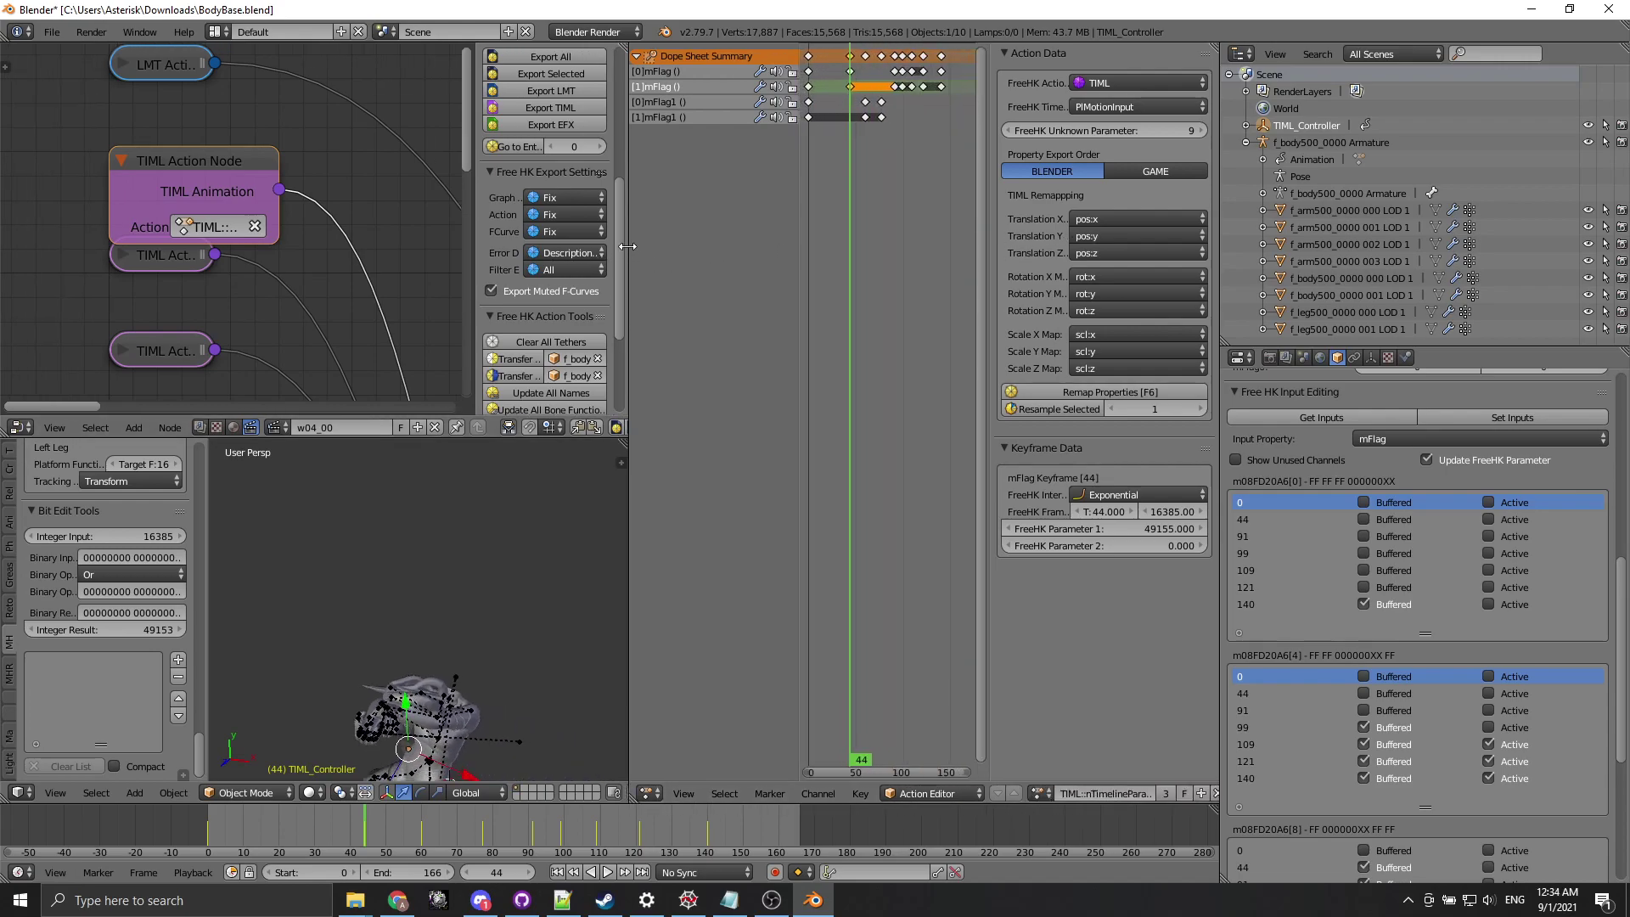
{"action": "left_click", "coordinate": [851, 73]}
{"action": "left_click", "coordinate": [851, 87]}
{"action": "left_click", "coordinate": [853, 75]}
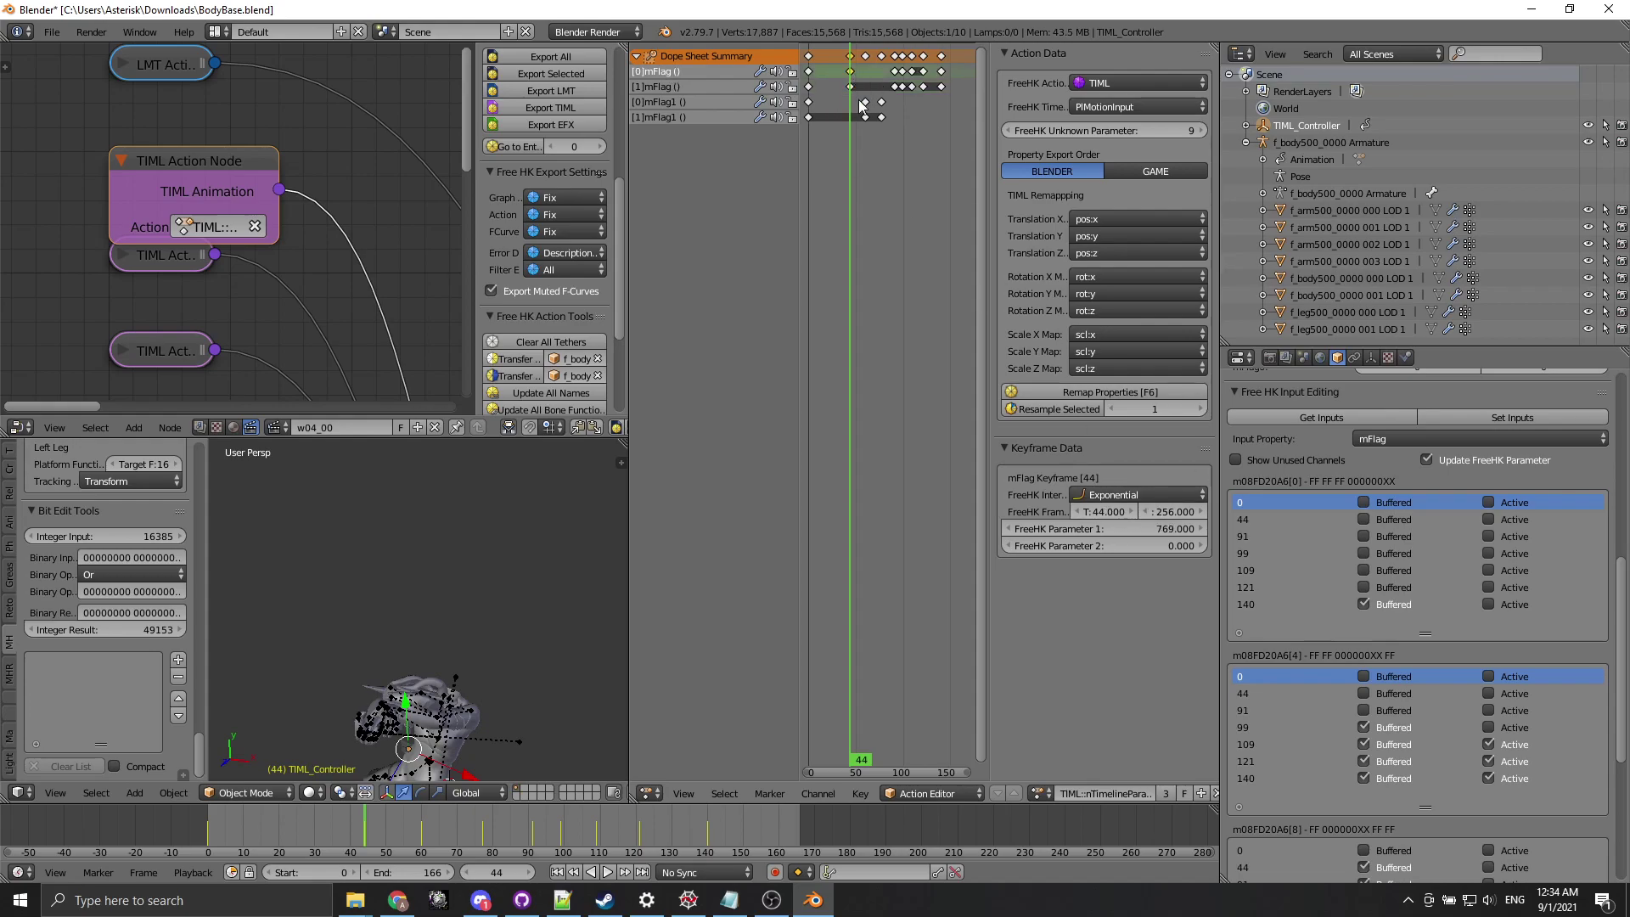
{"action": "left_click", "coordinate": [901, 72]}
{"action": "left_click", "coordinate": [851, 70]}
Assign the EventGroup01 TIML action to TIML_Controller and bring its ReqNo and mTrigger controls into view.
{"action": "left_click", "coordinate": [1034, 795]}
{"action": "left_click", "coordinate": [1133, 688]}
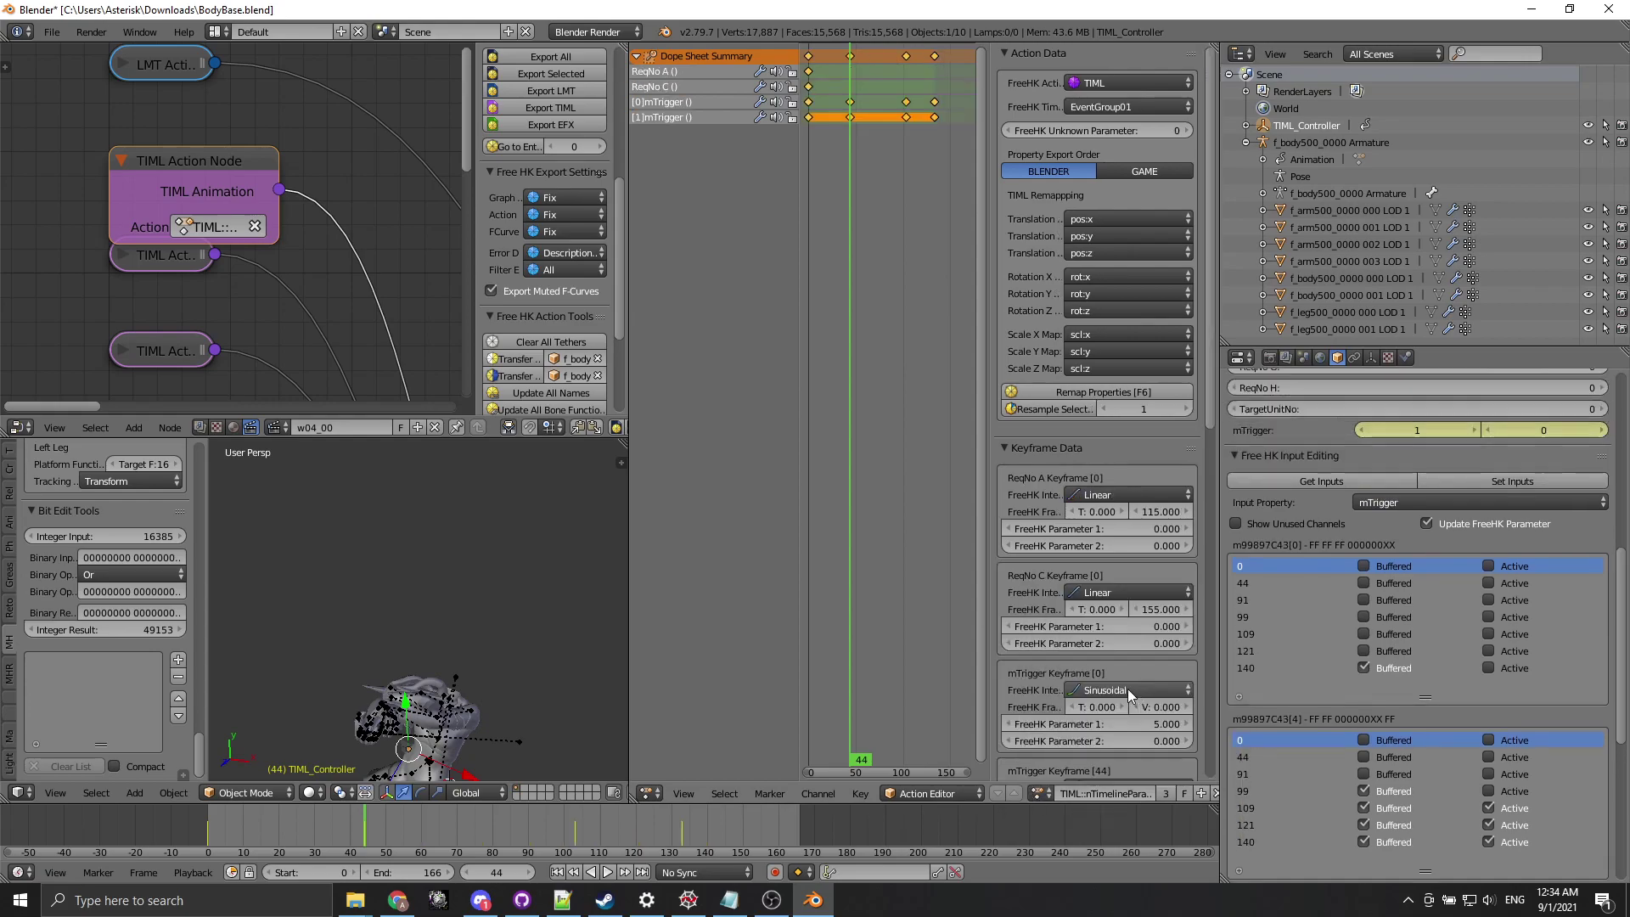
{"action": "scroll", "coordinate": [1403, 486], "scroll_direction": "up", "scroll_amount": 3}
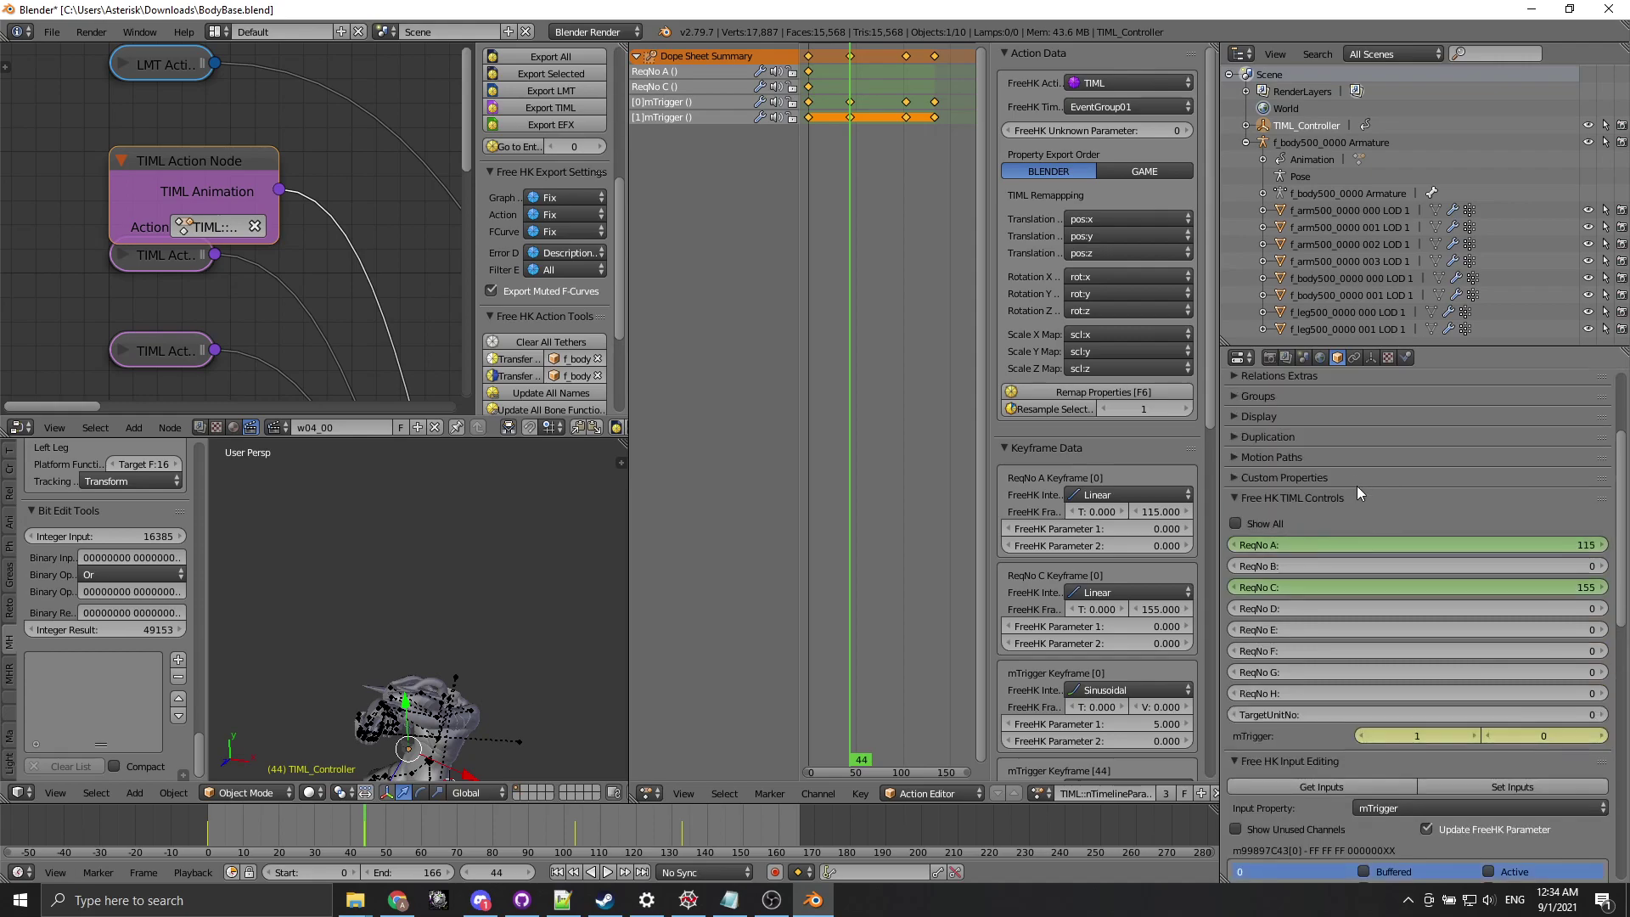
Move the current frame to 170 and look at the keyframing options for ReqNo A without applying any.
{"action": "left_click_drag", "start_coordinate": [834, 129], "coordinate": [971, 128]}
{"action": "right_click", "coordinate": [1403, 544]}
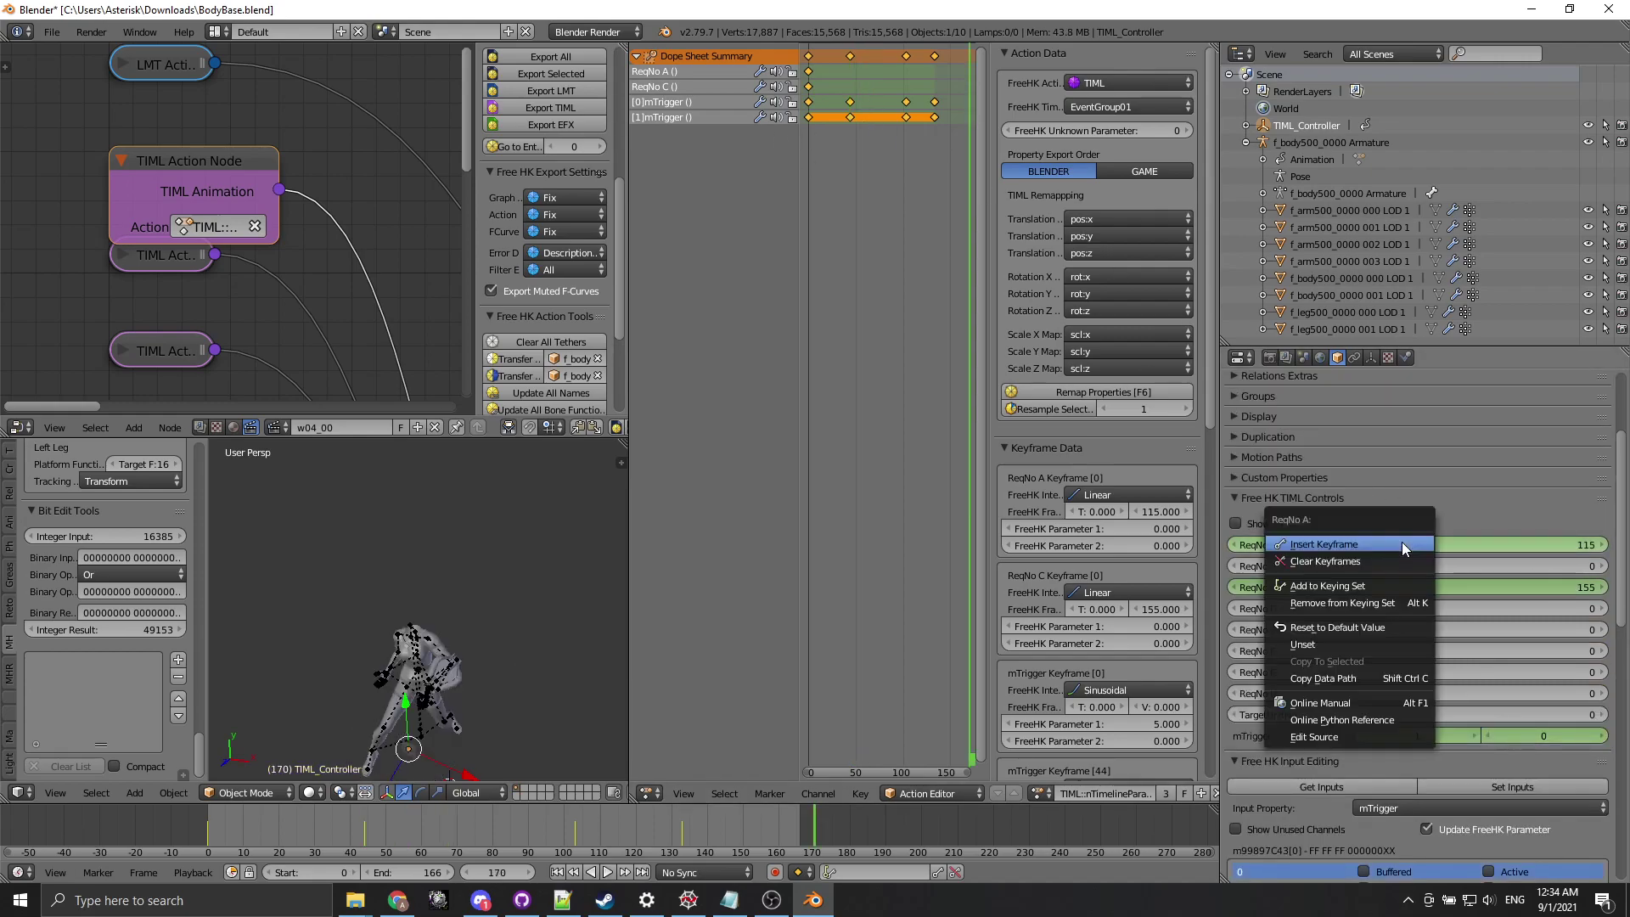
{"action": "left_click", "coordinate": [1510, 503]}
{"action": "left_click", "coordinate": [1319, 494]}
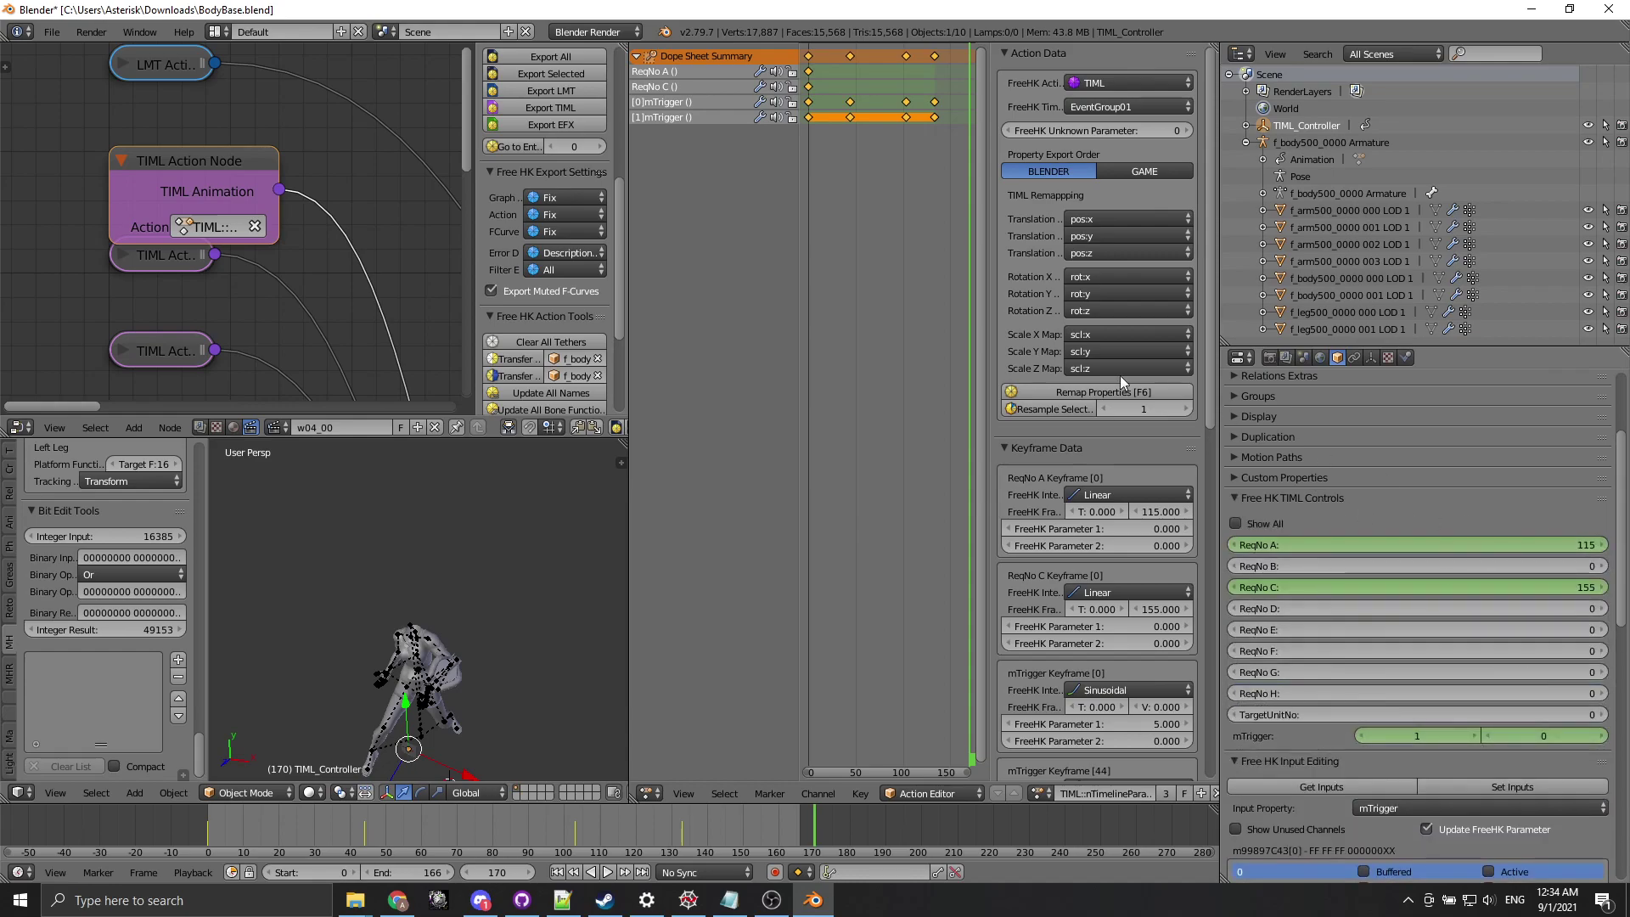
Examine the Buffered and Active flags at each frame across the mTrigger input channels.
{"action": "scroll", "coordinate": [1400, 548], "scroll_direction": "down", "scroll_amount": 3}
{"action": "scroll", "coordinate": [1400, 550], "scroll_direction": "down", "scroll_amount": 9}
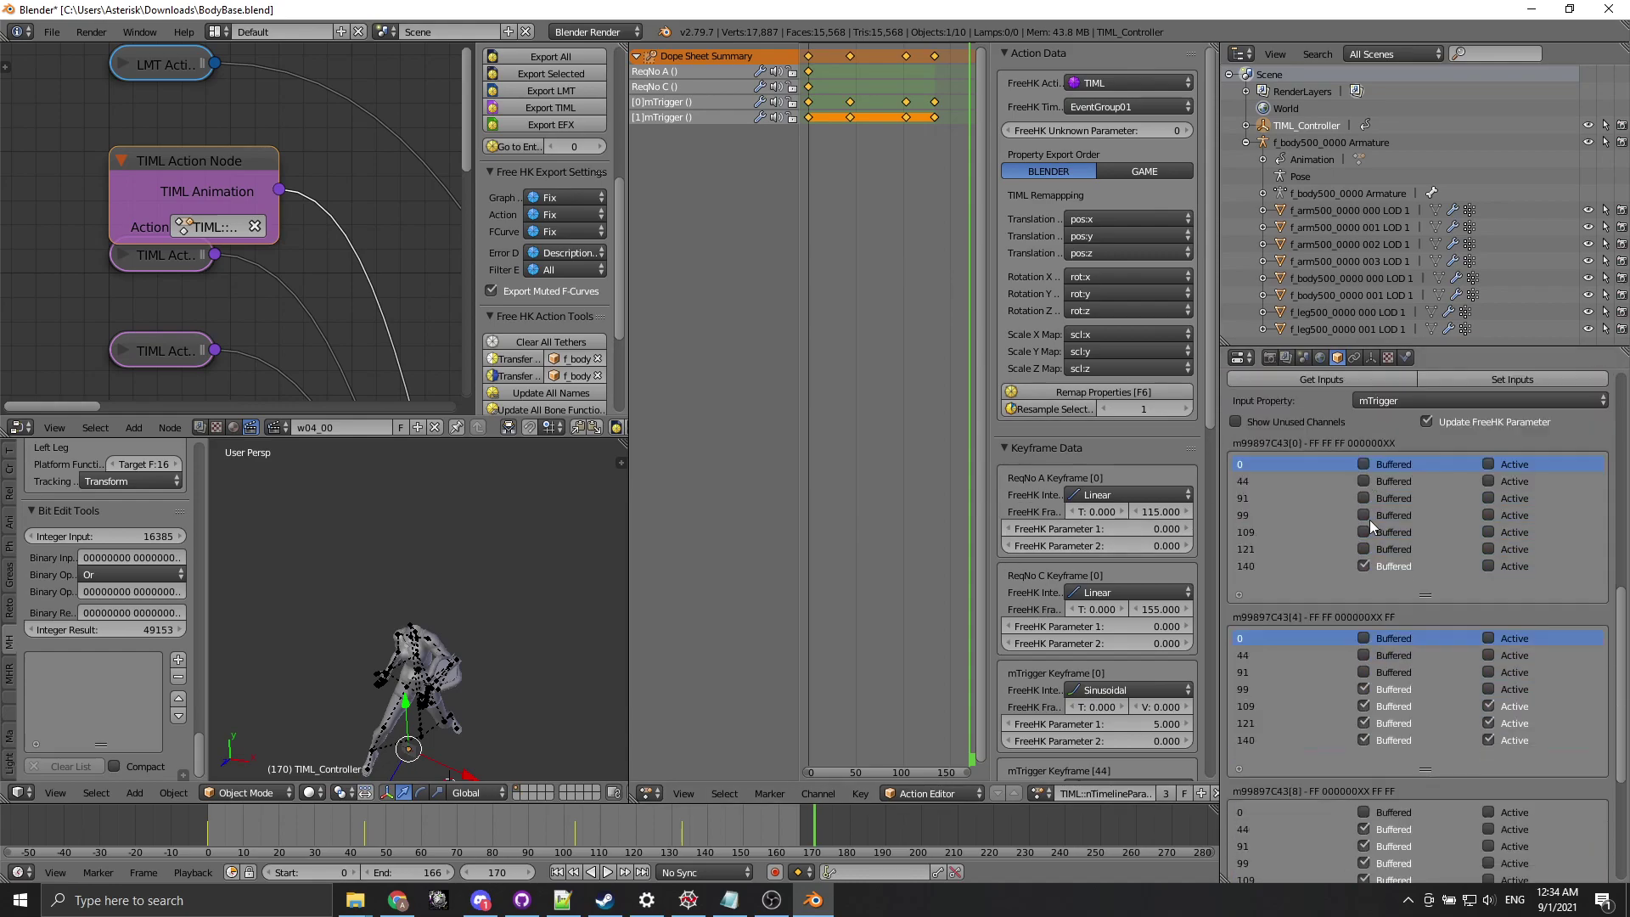
{"action": "scroll", "coordinate": [1361, 496], "scroll_direction": "up", "scroll_amount": 2}
{"action": "left_click", "coordinate": [1405, 467]}
{"action": "left_click", "coordinate": [1403, 462]}
{"action": "scroll", "coordinate": [1401, 484], "scroll_direction": "down", "scroll_amount": 4}
{"action": "scroll", "coordinate": [1400, 527], "scroll_direction": "down", "scroll_amount": 5}
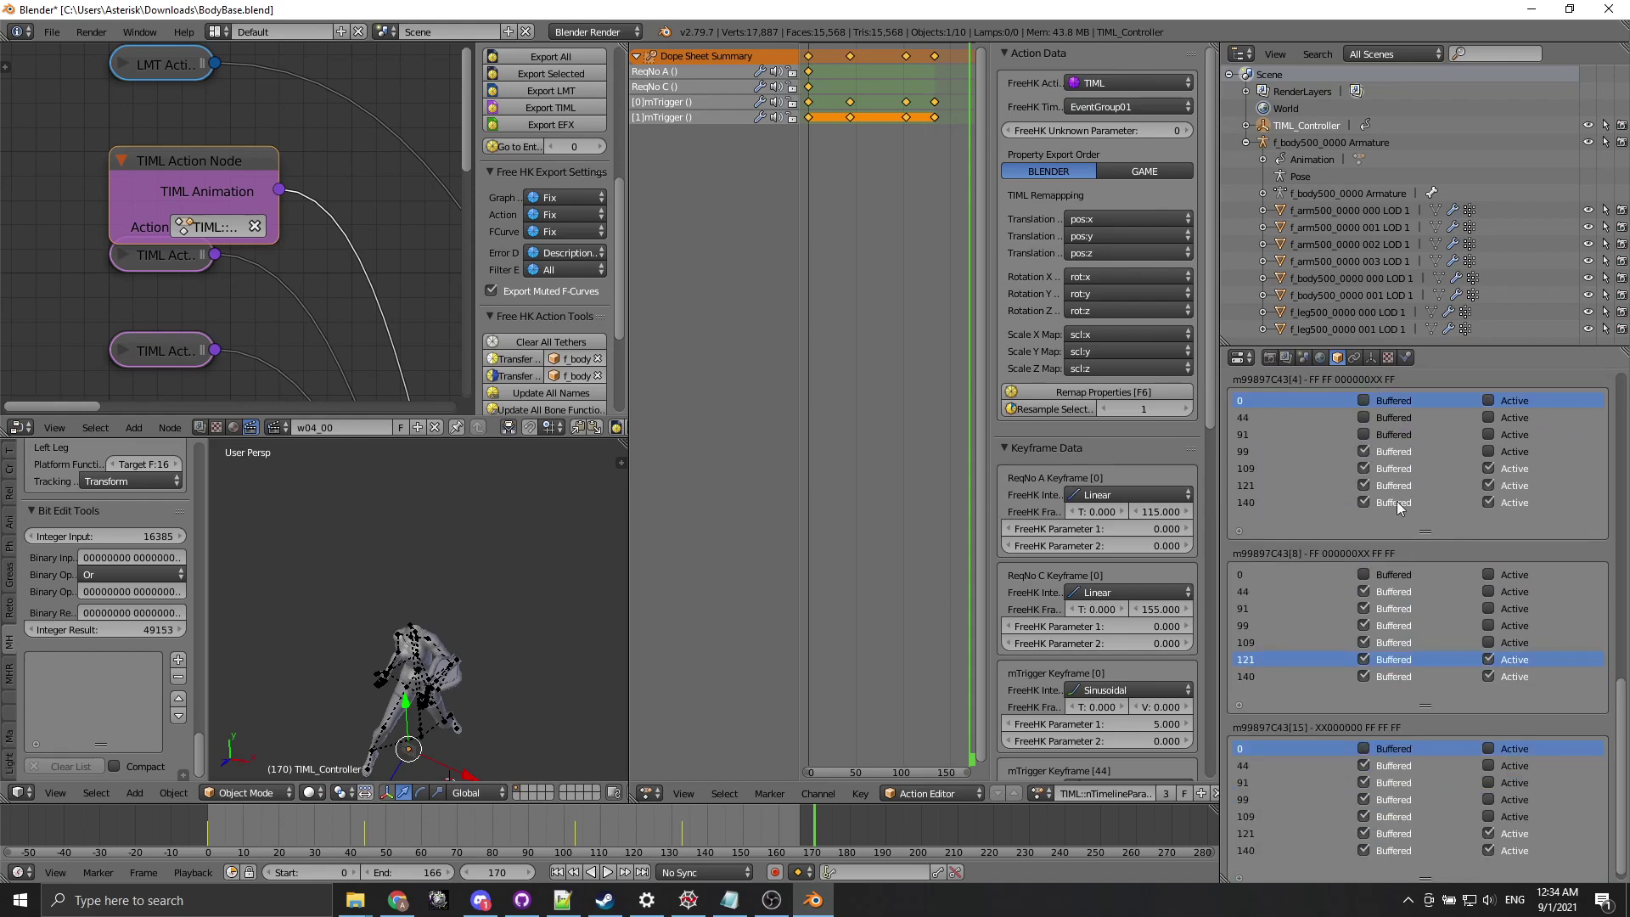
{"action": "scroll", "coordinate": [1475, 469], "scroll_direction": "up", "scroll_amount": 11}
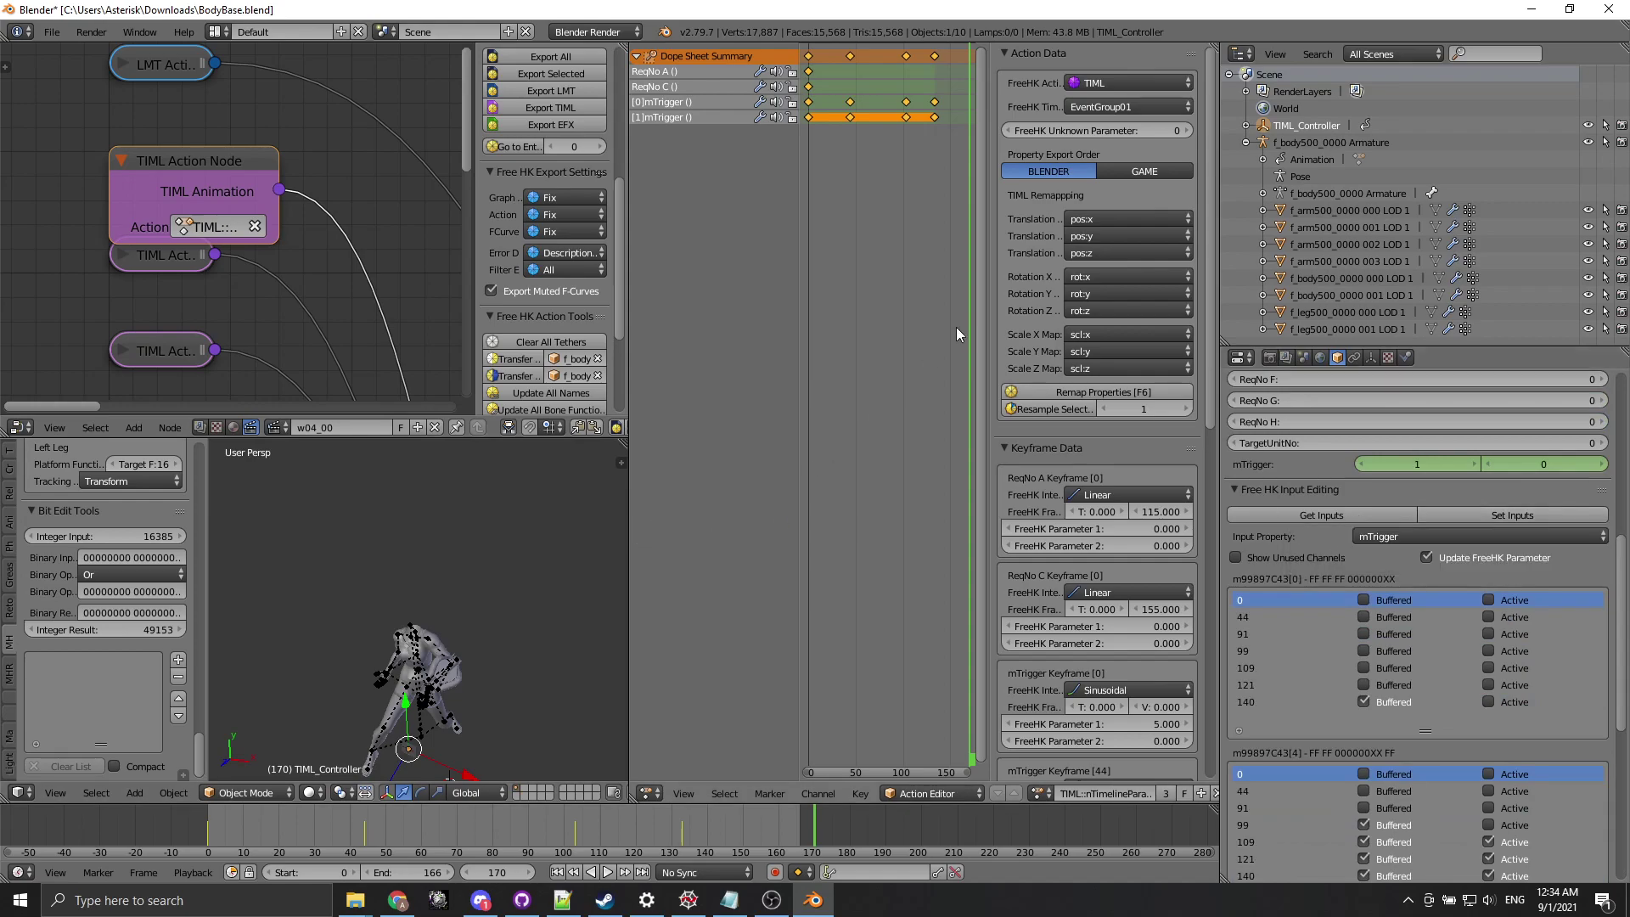
Expand the collapsed EventGroup01 TIML action node to check its assigned action, and collapse it again.
{"action": "middle_click_drag", "start_coordinate": [292, 254], "coordinate": [187, 230]}
{"action": "scroll", "coordinate": [303, 254], "scroll_direction": "down", "scroll_amount": 1}
{"action": "scroll", "coordinate": [303, 247], "scroll_direction": "down", "scroll_amount": 9}
{"action": "middle_click_drag", "start_coordinate": [408, 309], "coordinate": [365, 227]}
{"action": "scroll", "coordinate": [287, 245], "scroll_direction": "down", "scroll_amount": 3}
{"action": "middle_click_drag", "start_coordinate": [208, 284], "coordinate": [211, 237]}
{"action": "right_click_drag", "start_coordinate": [201, 224], "coordinate": [246, 262], "text": "ctrl"}
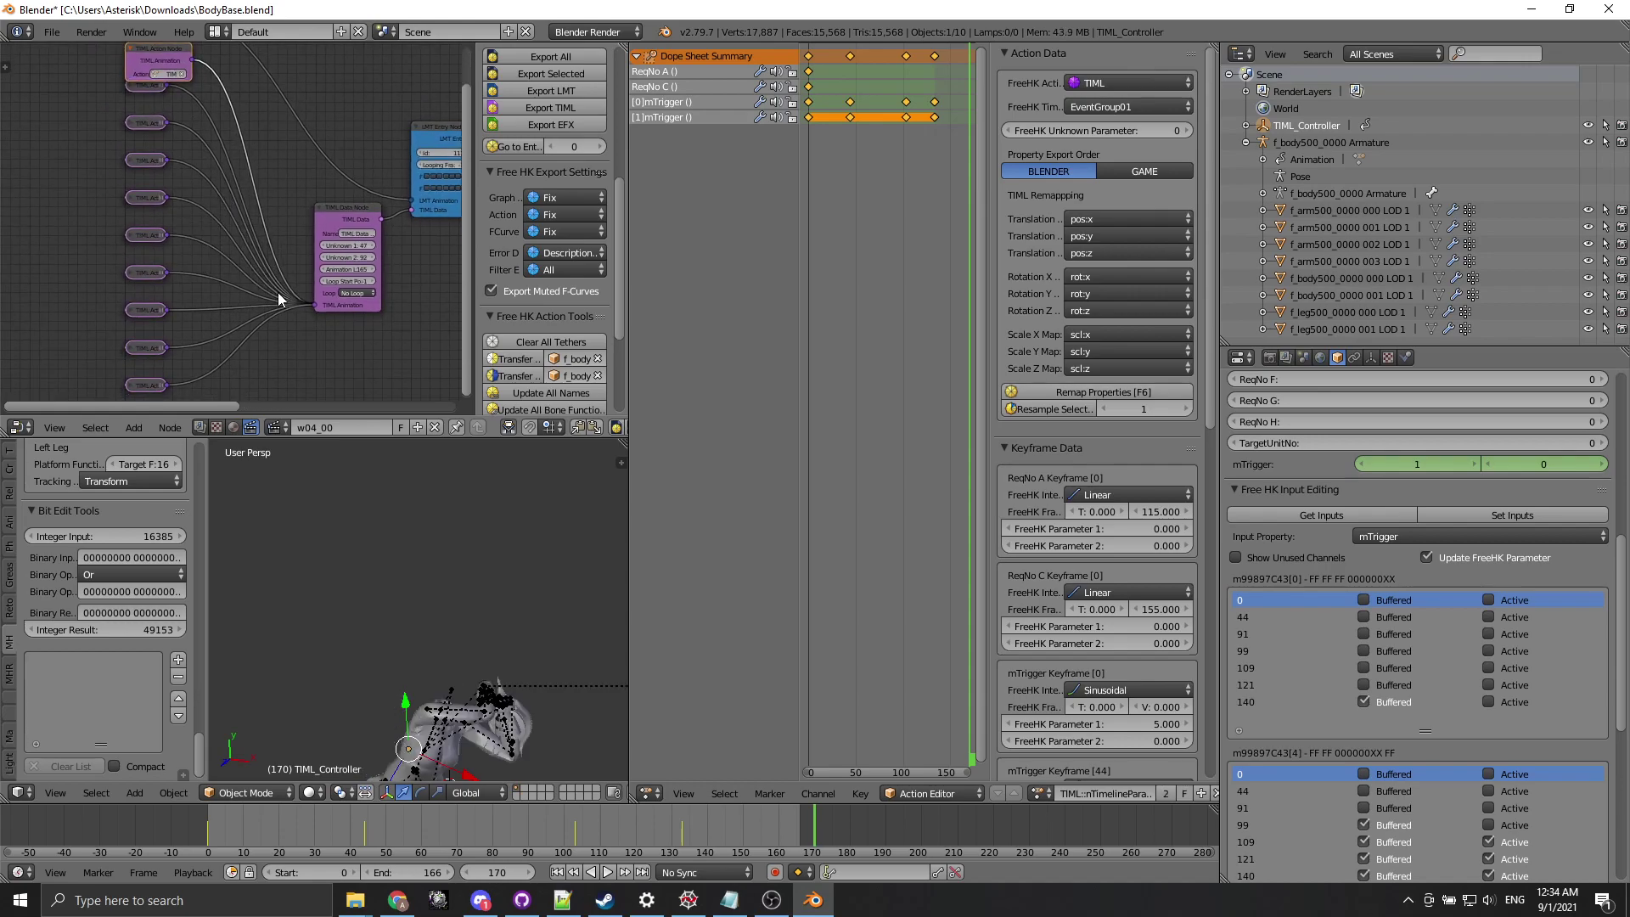
{"action": "left_click", "coordinate": [156, 238]}
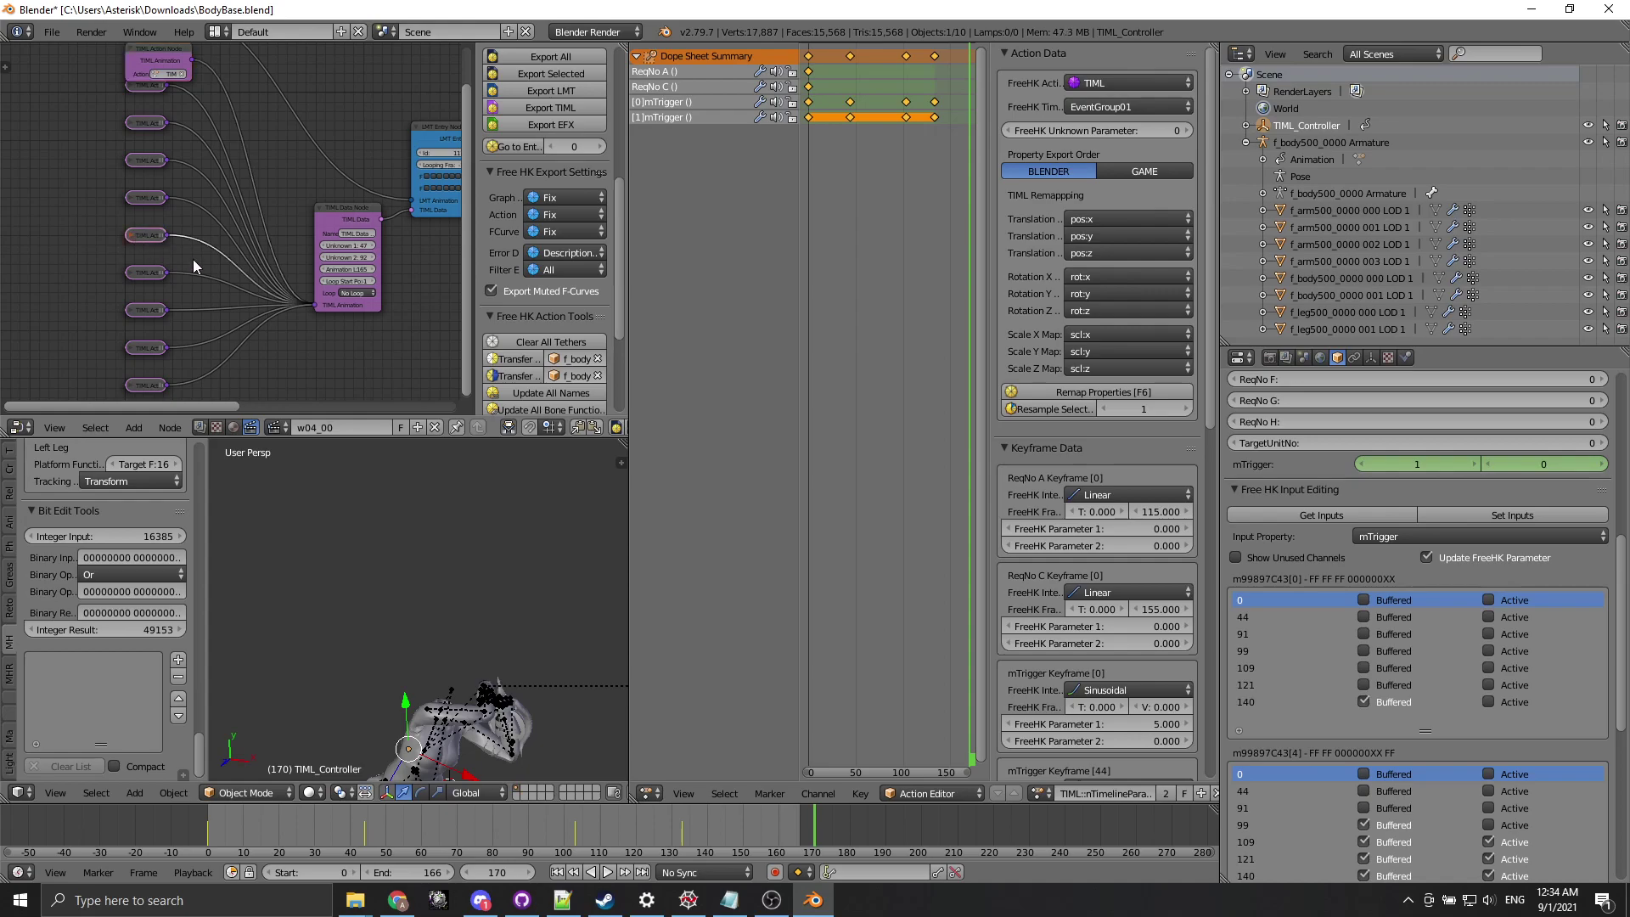
{"action": "left_click", "coordinate": [130, 235]}
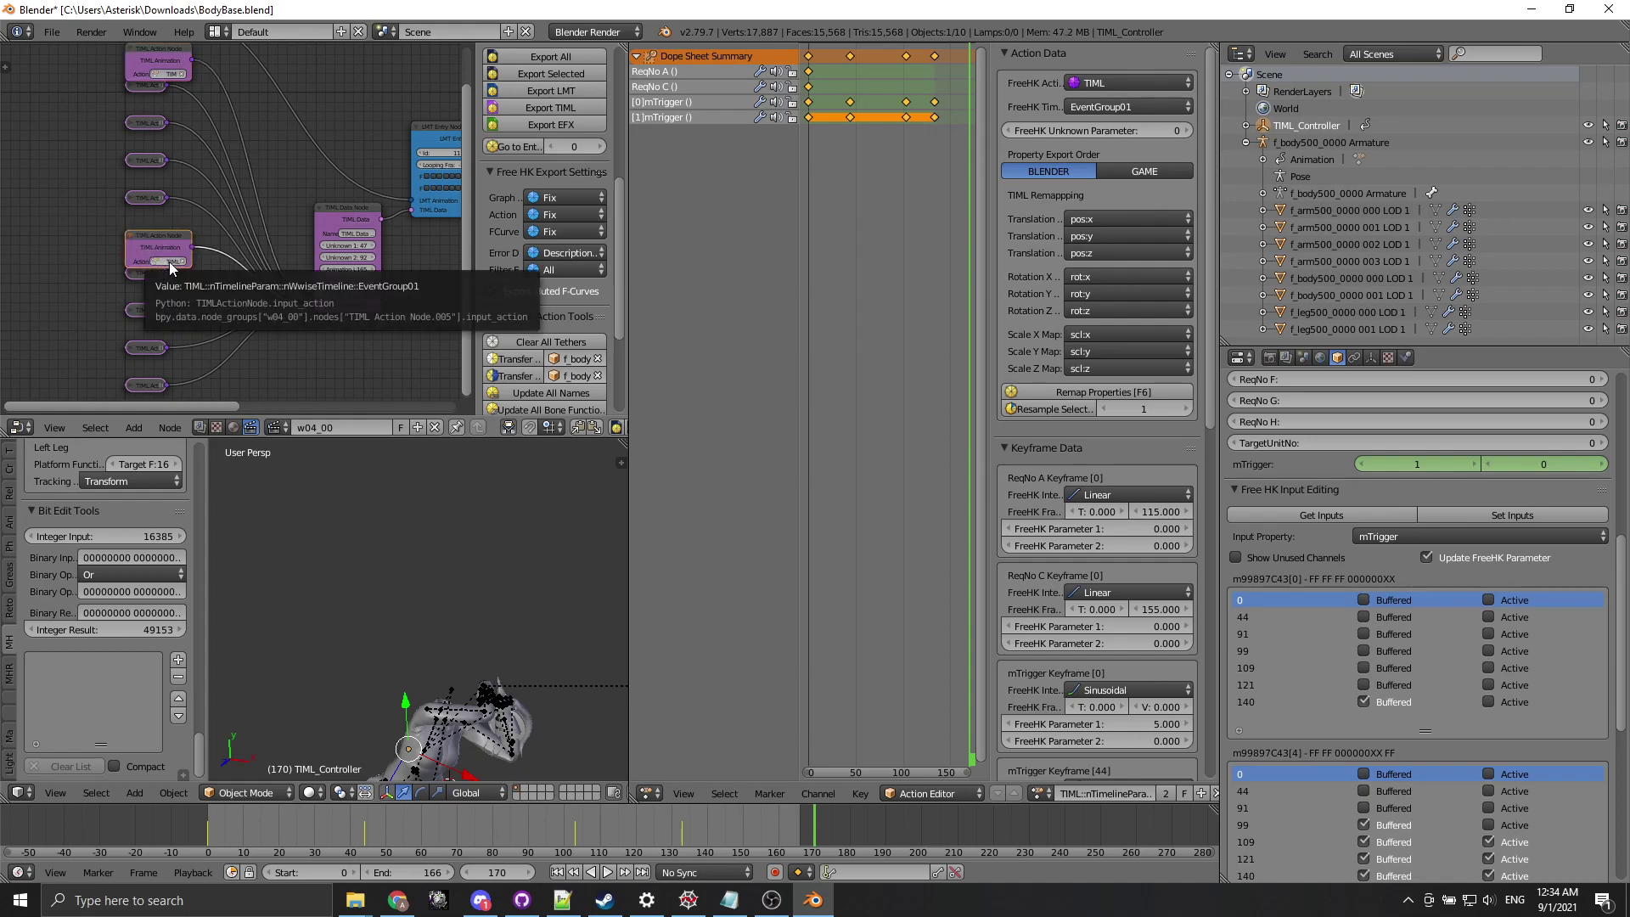
{"action": "left_click", "coordinate": [130, 231]}
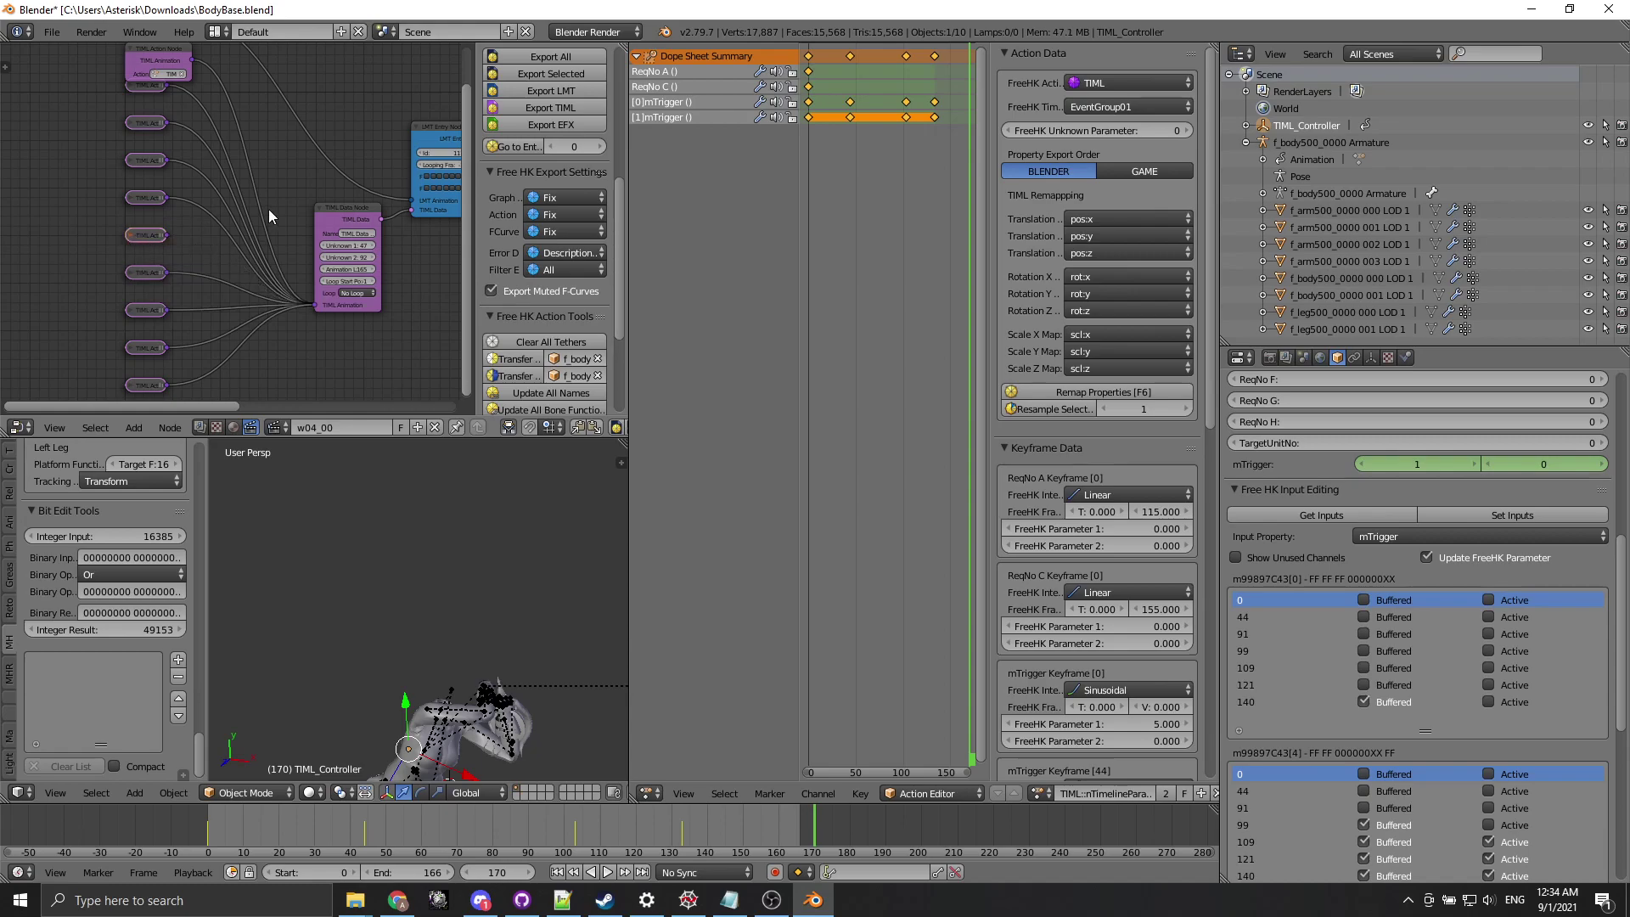
Start an MHW LMT import and choose the w04_00.lmt file.
{"action": "middle_click_drag", "start_coordinate": [364, 317], "coordinate": [253, 205]}
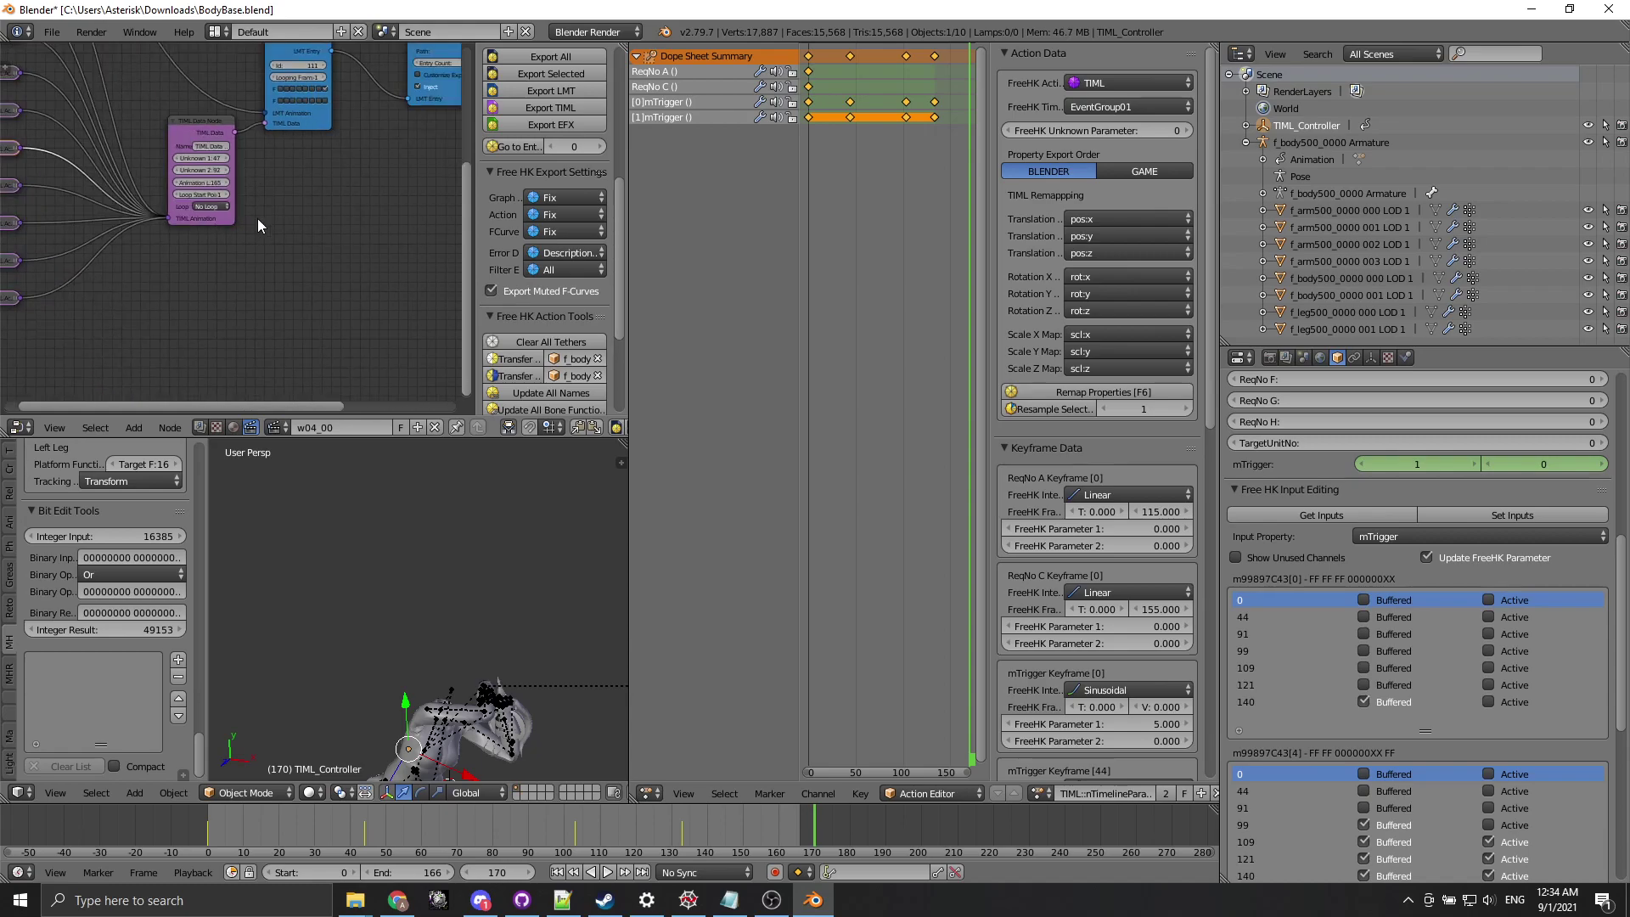
{"action": "scroll", "coordinate": [253, 213], "scroll_direction": "down", "scroll_amount": 2}
{"action": "left_click", "coordinate": [52, 31]}
{"action": "mouse_move", "coordinate": [120, 356]}
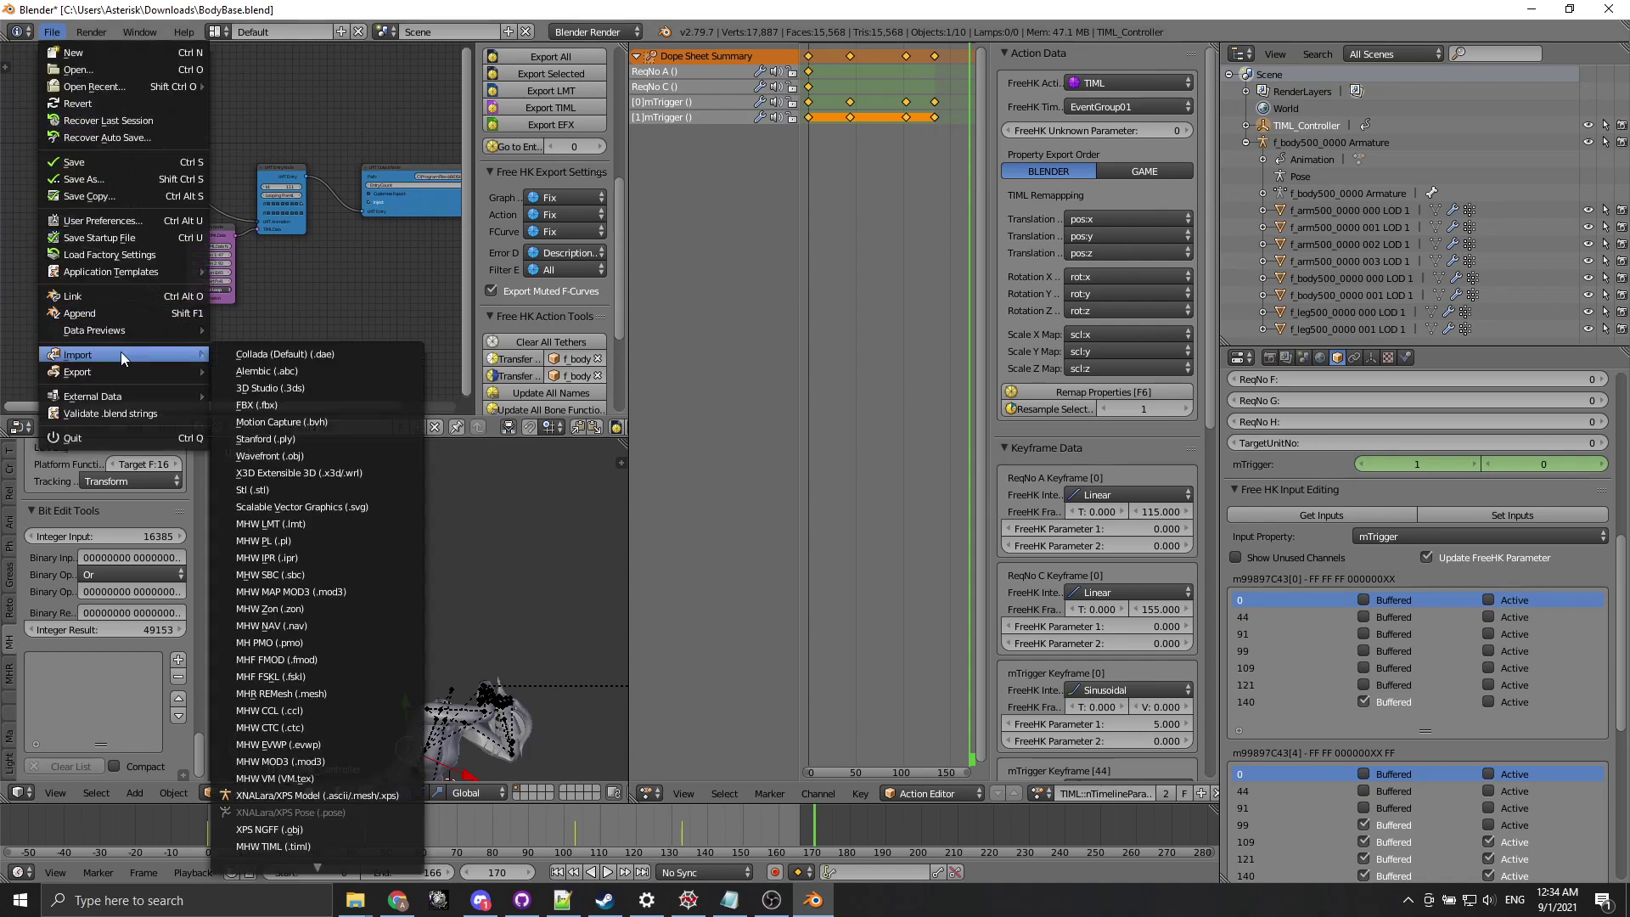
{"action": "scroll", "coordinate": [309, 861], "scroll_direction": "down", "scroll_amount": 2}
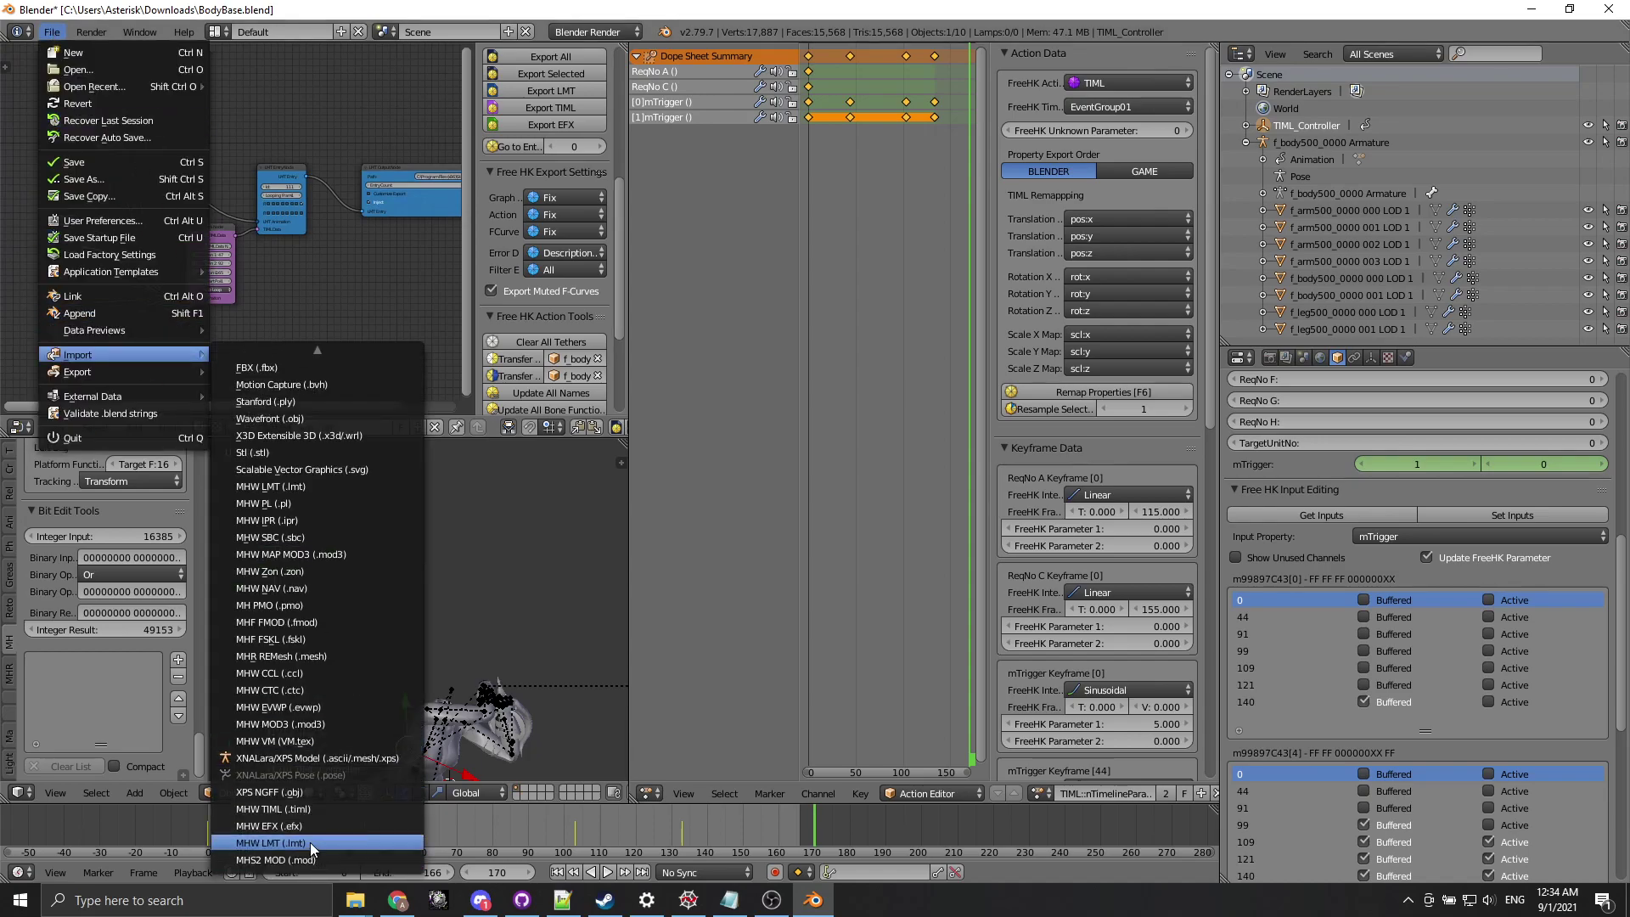
{"action": "left_click", "coordinate": [309, 842]}
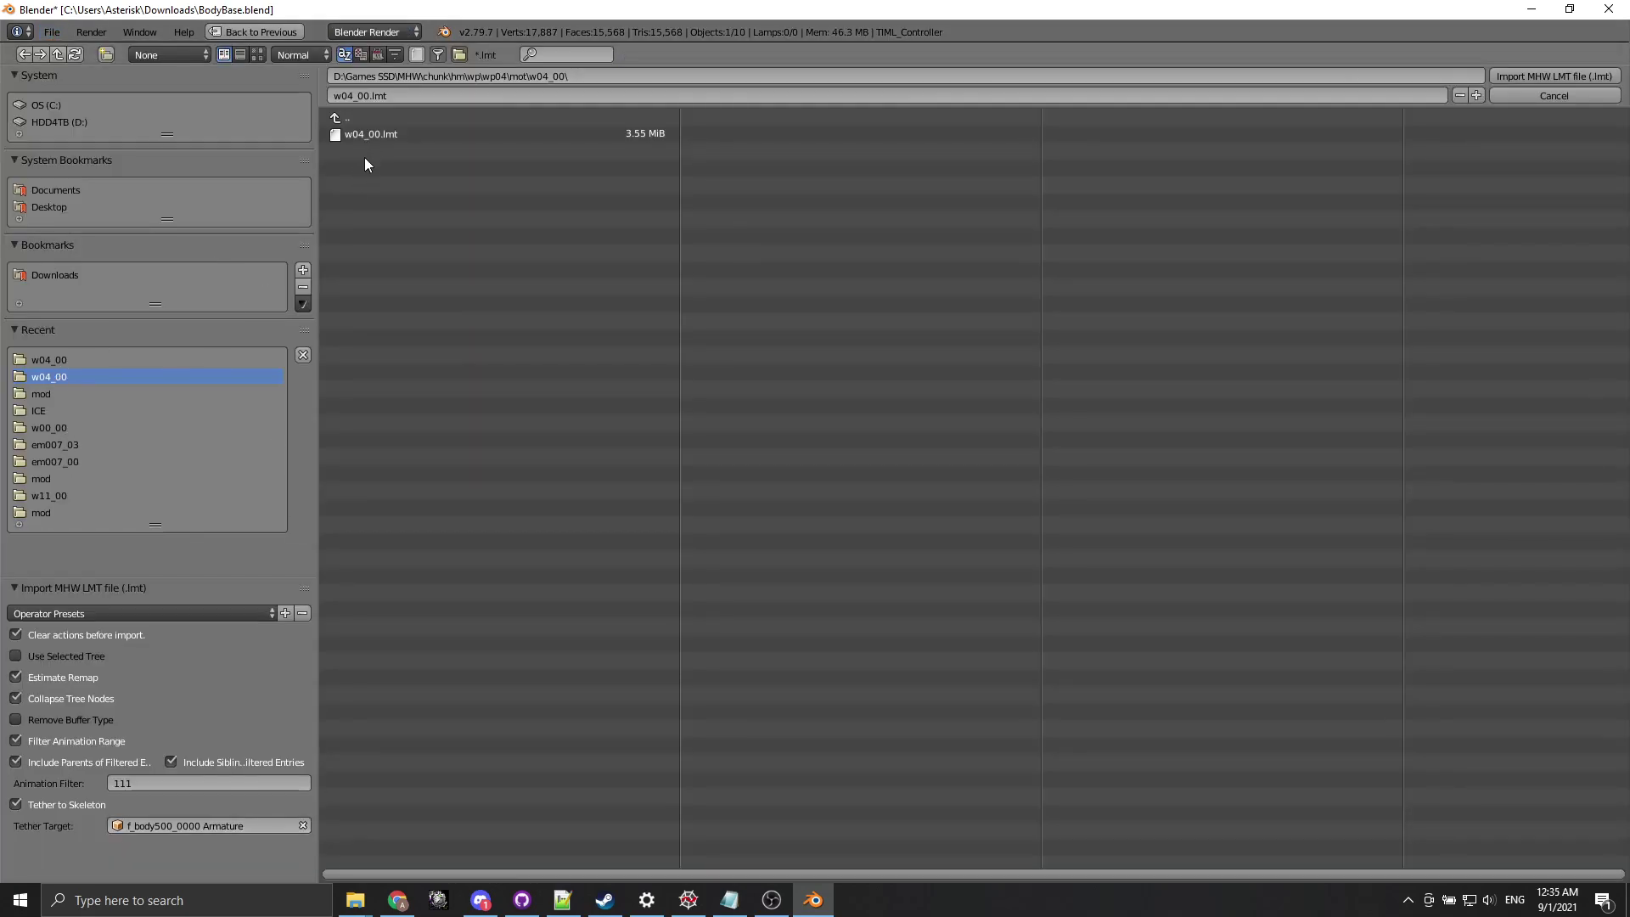
{"action": "left_click", "coordinate": [379, 135]}
Import the LMT with animation filter 140-150, Use Selected Tree enabled and Clear actions before import disabled.
{"action": "left_click", "coordinate": [108, 782]}
{"action": "type", "text": "140-15"}
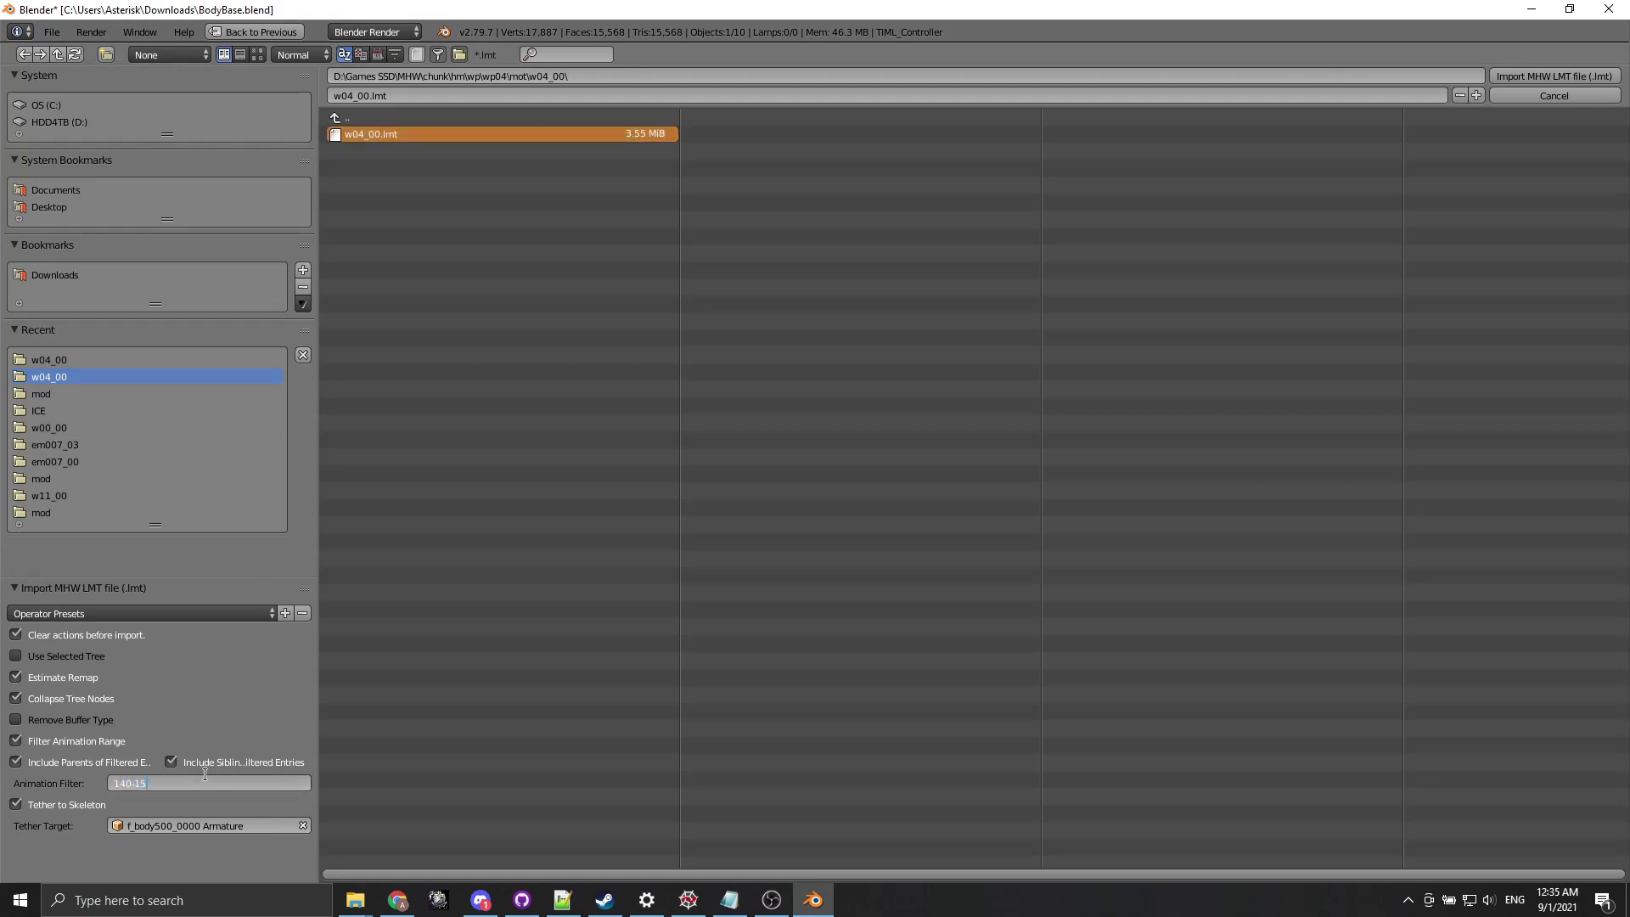
{"action": "type", "text": "0"}
{"action": "key", "text": "Return"}
{"action": "left_click", "coordinate": [89, 660]}
{"action": "left_click", "coordinate": [105, 639]}
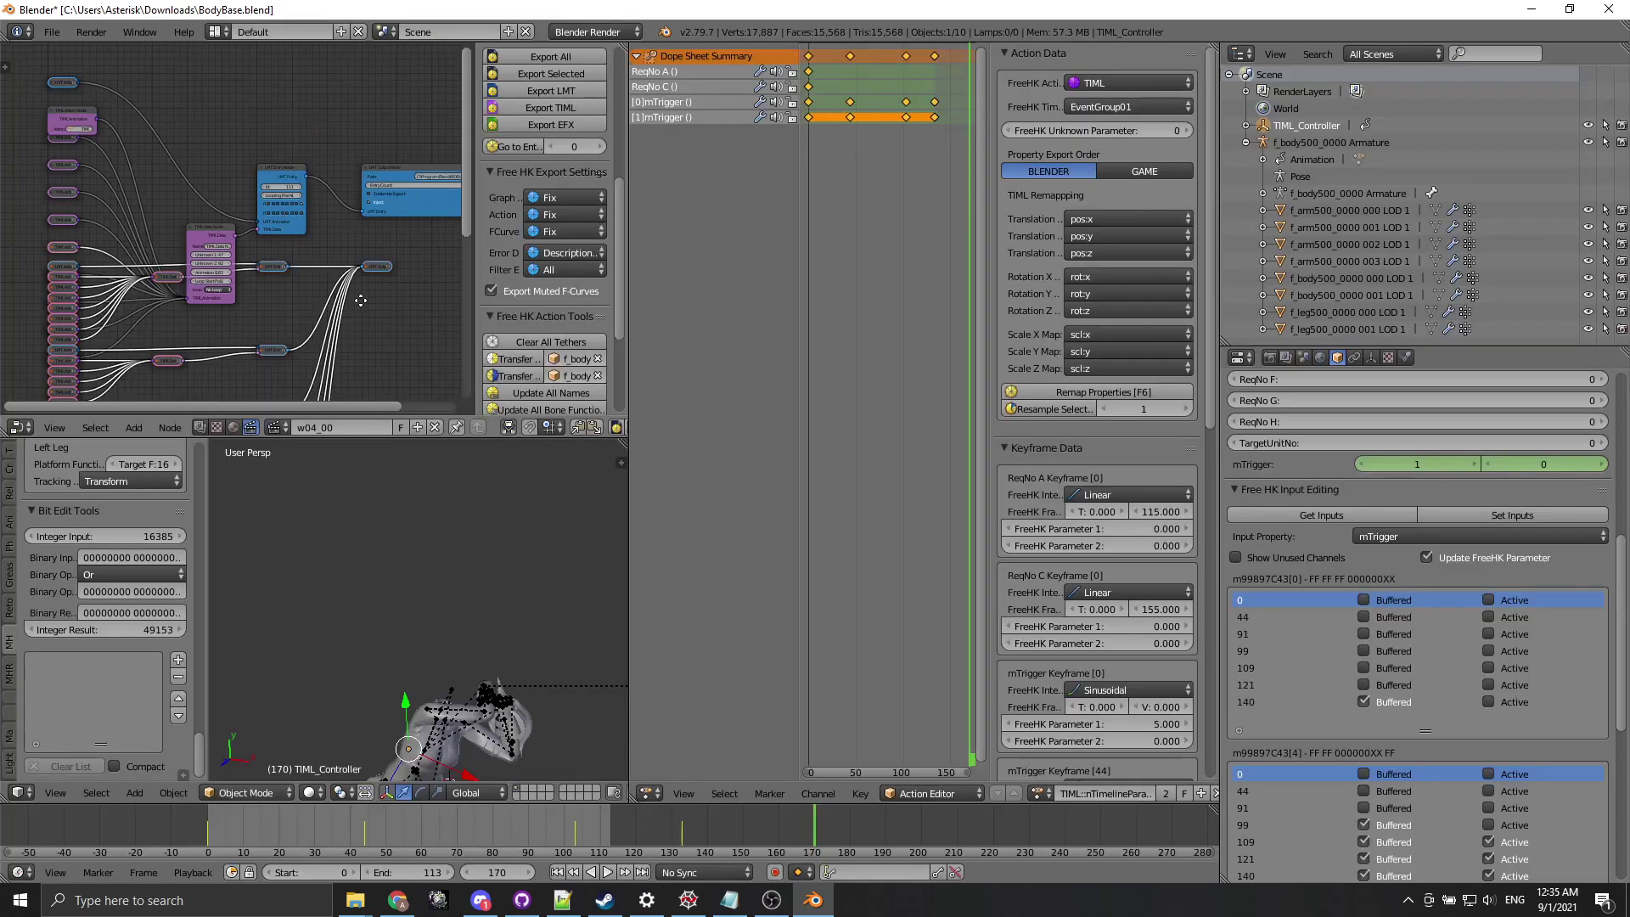
Collapse the original TIML Data node feeding LMT entry 111 and look over the newly imported entries in the node tree.
{"action": "middle_click_drag", "start_coordinate": [357, 290], "coordinate": [338, 191]}
{"action": "left_click", "coordinate": [168, 127]}
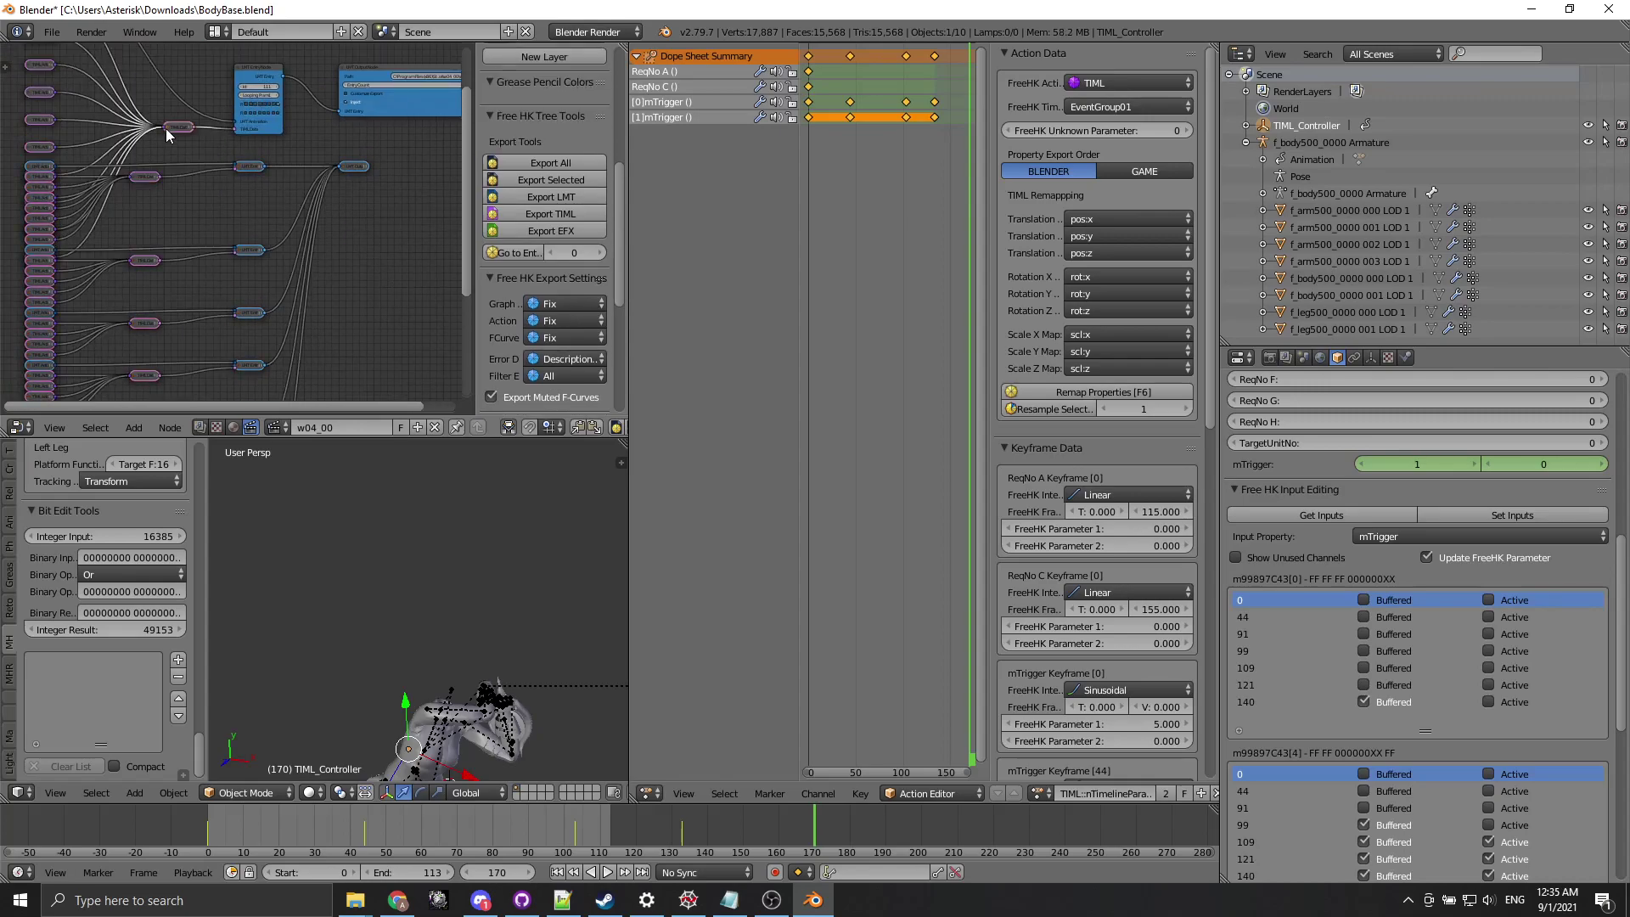
{"action": "middle_click_drag", "start_coordinate": [205, 202], "coordinate": [224, 69]}
{"action": "scroll", "coordinate": [251, 238], "scroll_direction": "down", "scroll_amount": 2}
{"action": "middle_click_drag", "start_coordinate": [251, 238], "coordinate": [263, 316]}
{"action": "scroll", "coordinate": [255, 259], "scroll_direction": "down", "scroll_amount": 4}
{"action": "middle_click_drag", "start_coordinate": [204, 117], "coordinate": [233, 289]}
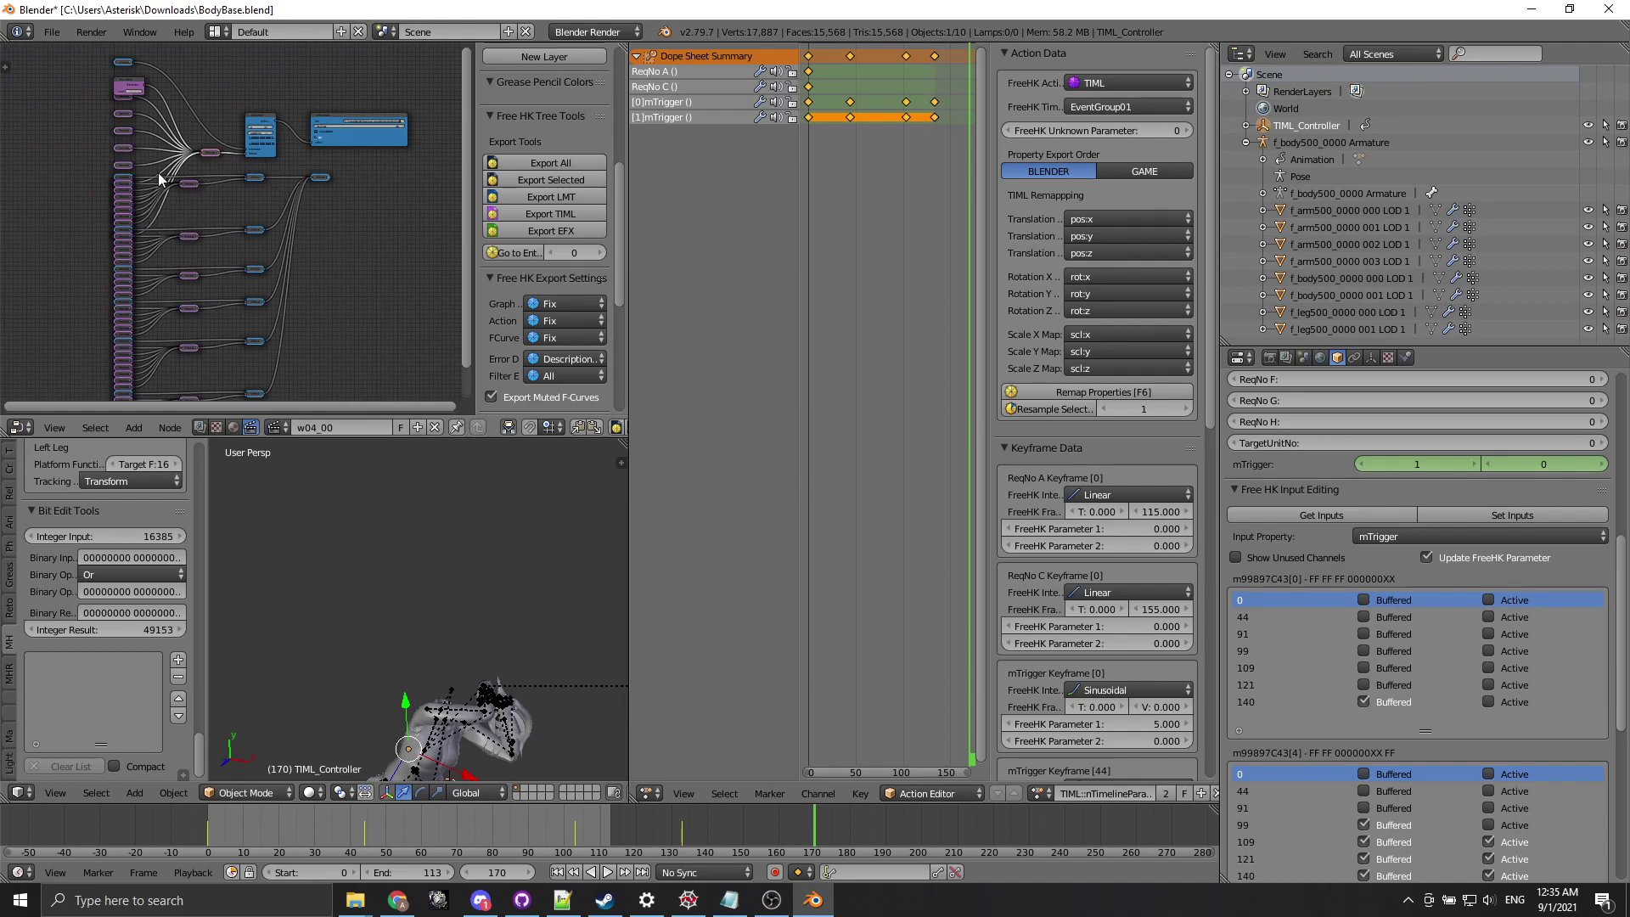
{"action": "mouse_move", "coordinate": [155, 167]}
{"action": "middle_mouse_down", "text": "ctrl"}
{"action": "mouse_move", "coordinate": [190, 211]}
{"action": "mouse_move", "coordinate": [226, 181]}
{"action": "mouse_move", "coordinate": [233, 261]}
{"action": "mouse_move", "coordinate": [224, 164]}
{"action": "mouse_move", "coordinate": [259, 194]}
{"action": "mouse_move", "coordinate": [247, 163]}
{"action": "mouse_move", "coordinate": [167, 144]}
{"action": "middle_mouse_up", "text": "ctrl"}
{"action": "scroll", "coordinate": [232, 151], "scroll_direction": "down", "scroll_amount": 3}
{"action": "middle_click_drag", "start_coordinate": [150, 326], "coordinate": [243, 284]}
{"action": "scroll", "coordinate": [191, 181], "scroll_direction": "up", "scroll_amount": 5}
{"action": "middle_click_drag", "start_coordinate": [225, 163], "coordinate": [231, 265]}
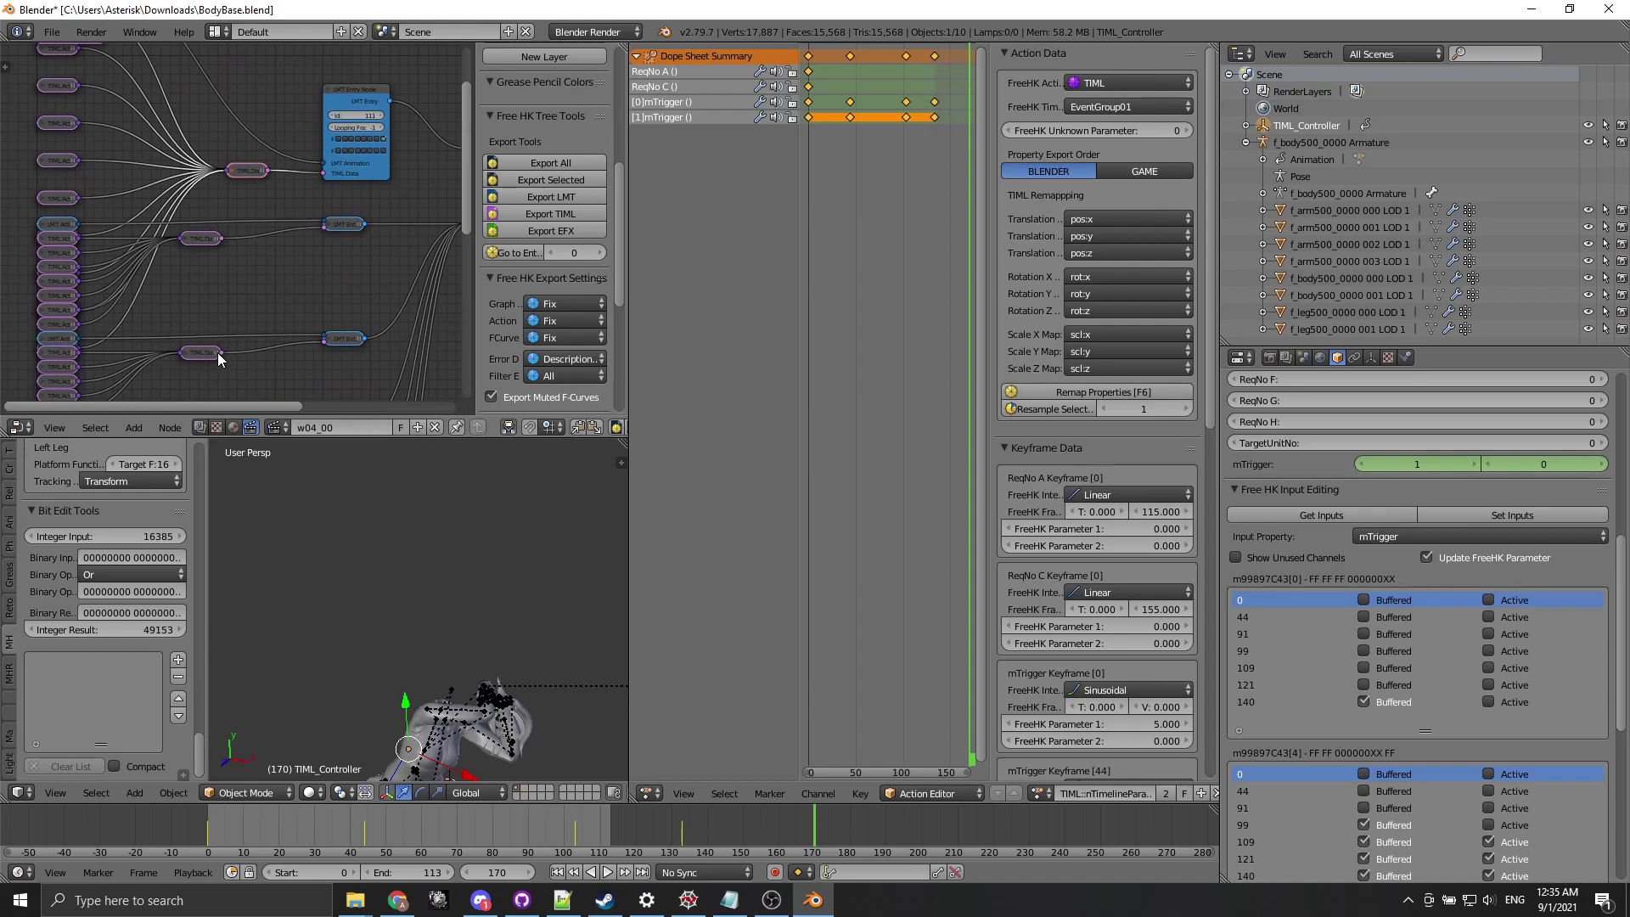
Move the collapsed TIML Data node of entry 111 farther up and away from its entry, and expand the second imported LMT entry node.
{"action": "left_click_drag", "start_coordinate": [245, 172], "coordinate": [185, 151]}
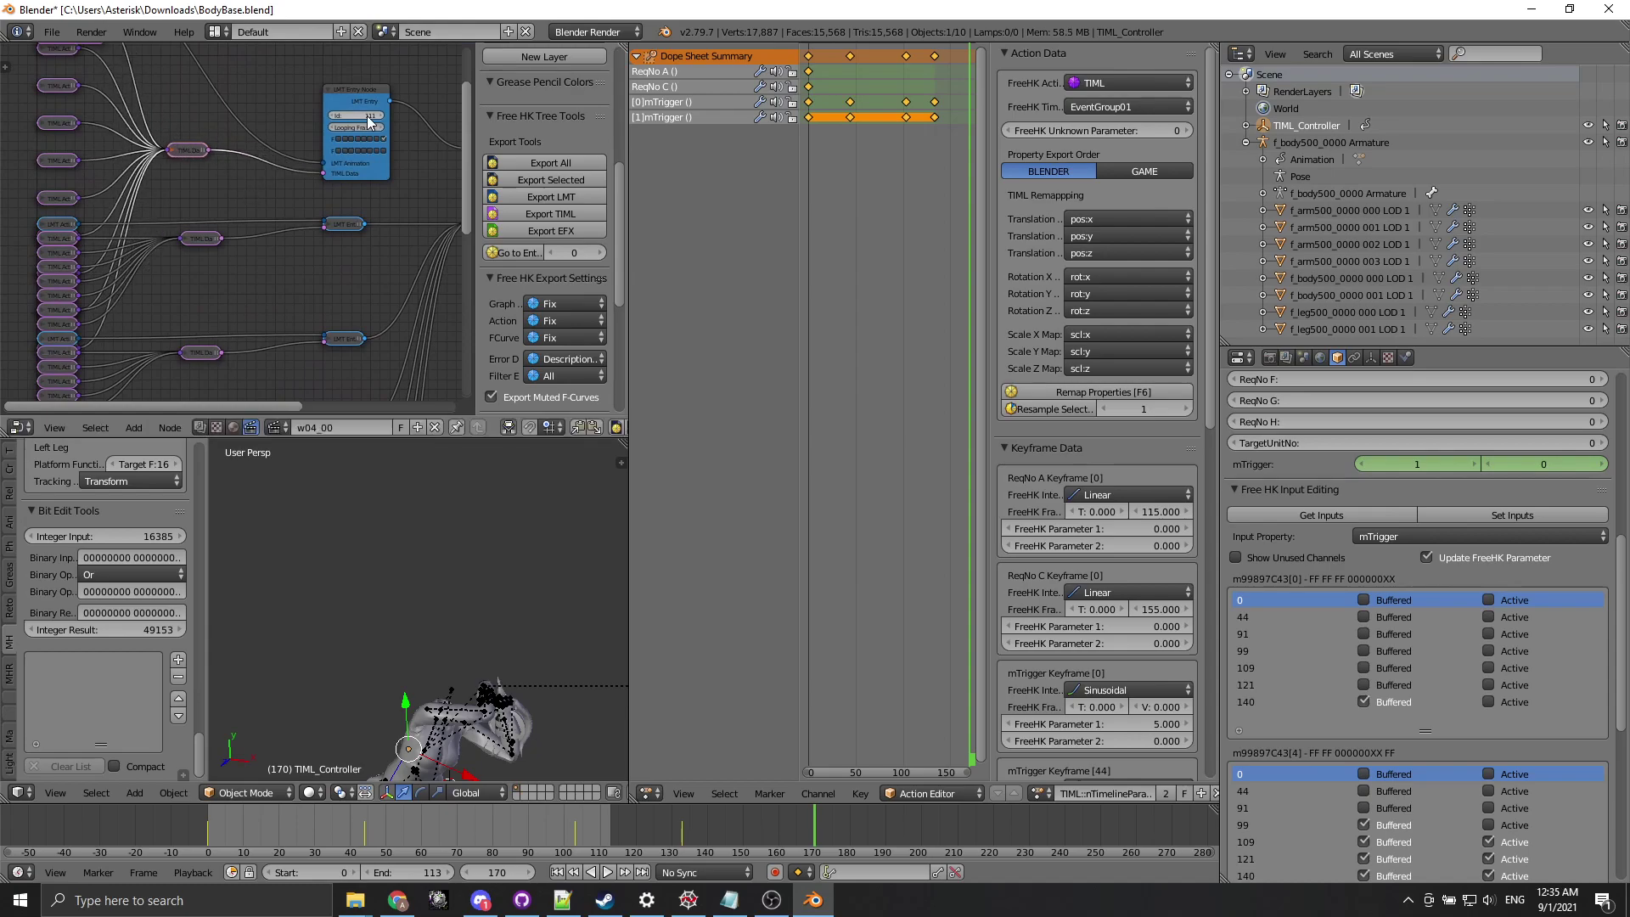
{"action": "left_click", "coordinate": [331, 338]}
{"action": "middle_click_drag", "start_coordinate": [349, 274], "coordinate": [332, 236]}
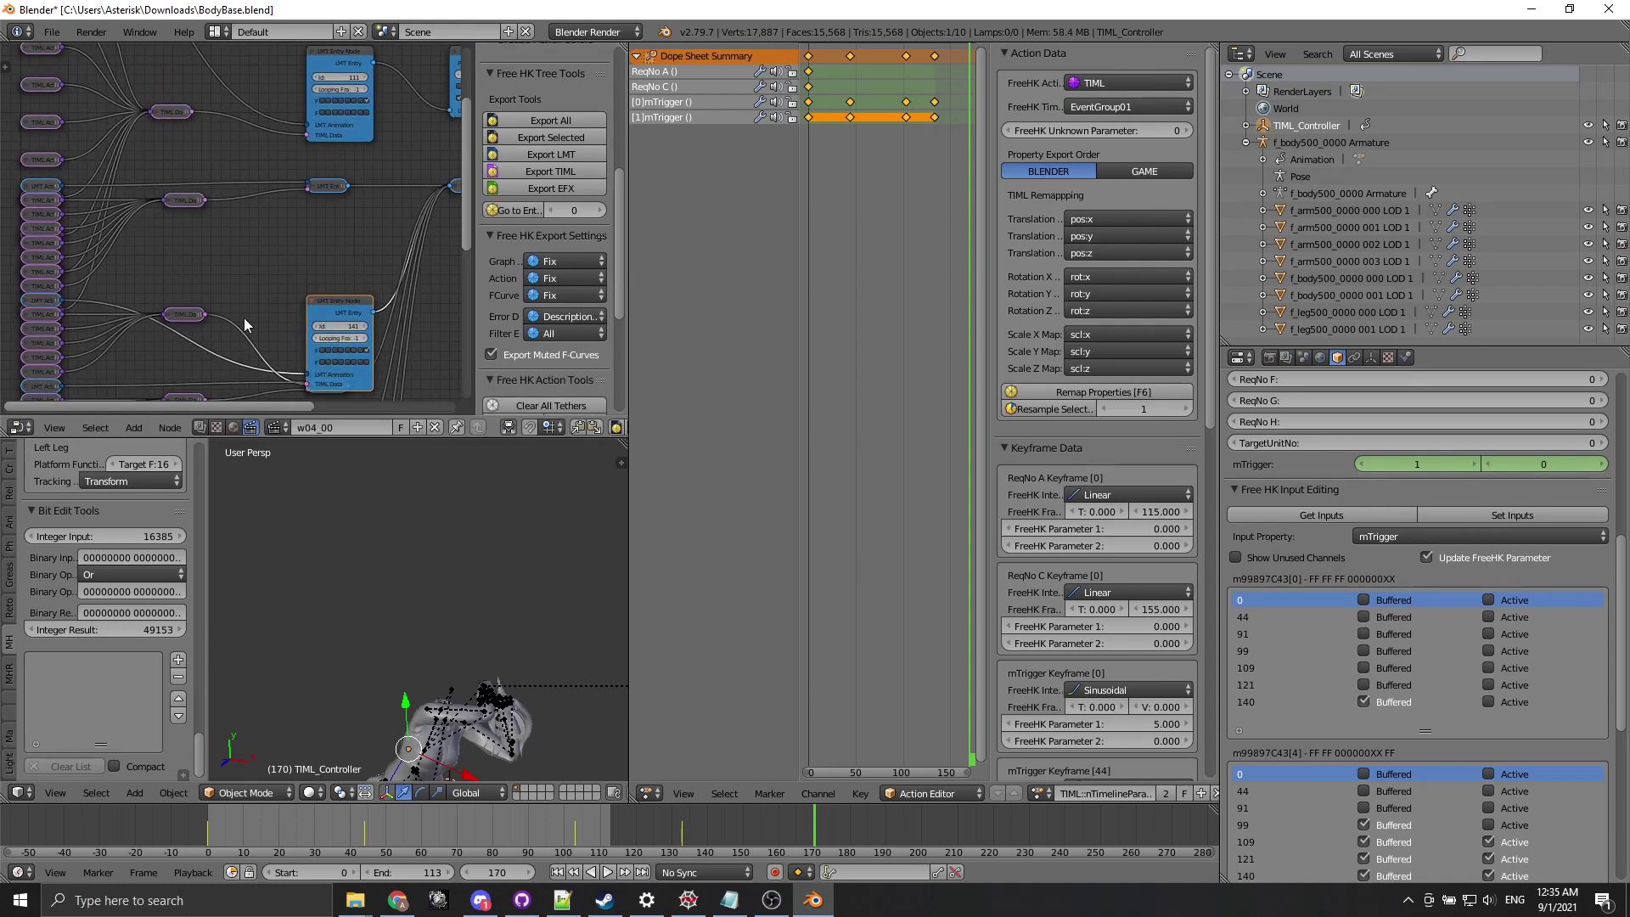
Link the second imported entry's TIML Data node to the TIML Data input of LMT entry 111, and collapse the second imported entry.
{"action": "left_click_drag", "start_coordinate": [206, 314], "coordinate": [306, 135]}
{"action": "left_click", "coordinate": [315, 301]}
{"action": "middle_click_drag", "start_coordinate": [266, 328], "coordinate": [258, 141]}
{"action": "middle_click_drag", "start_coordinate": [332, 332], "coordinate": [308, 144]}
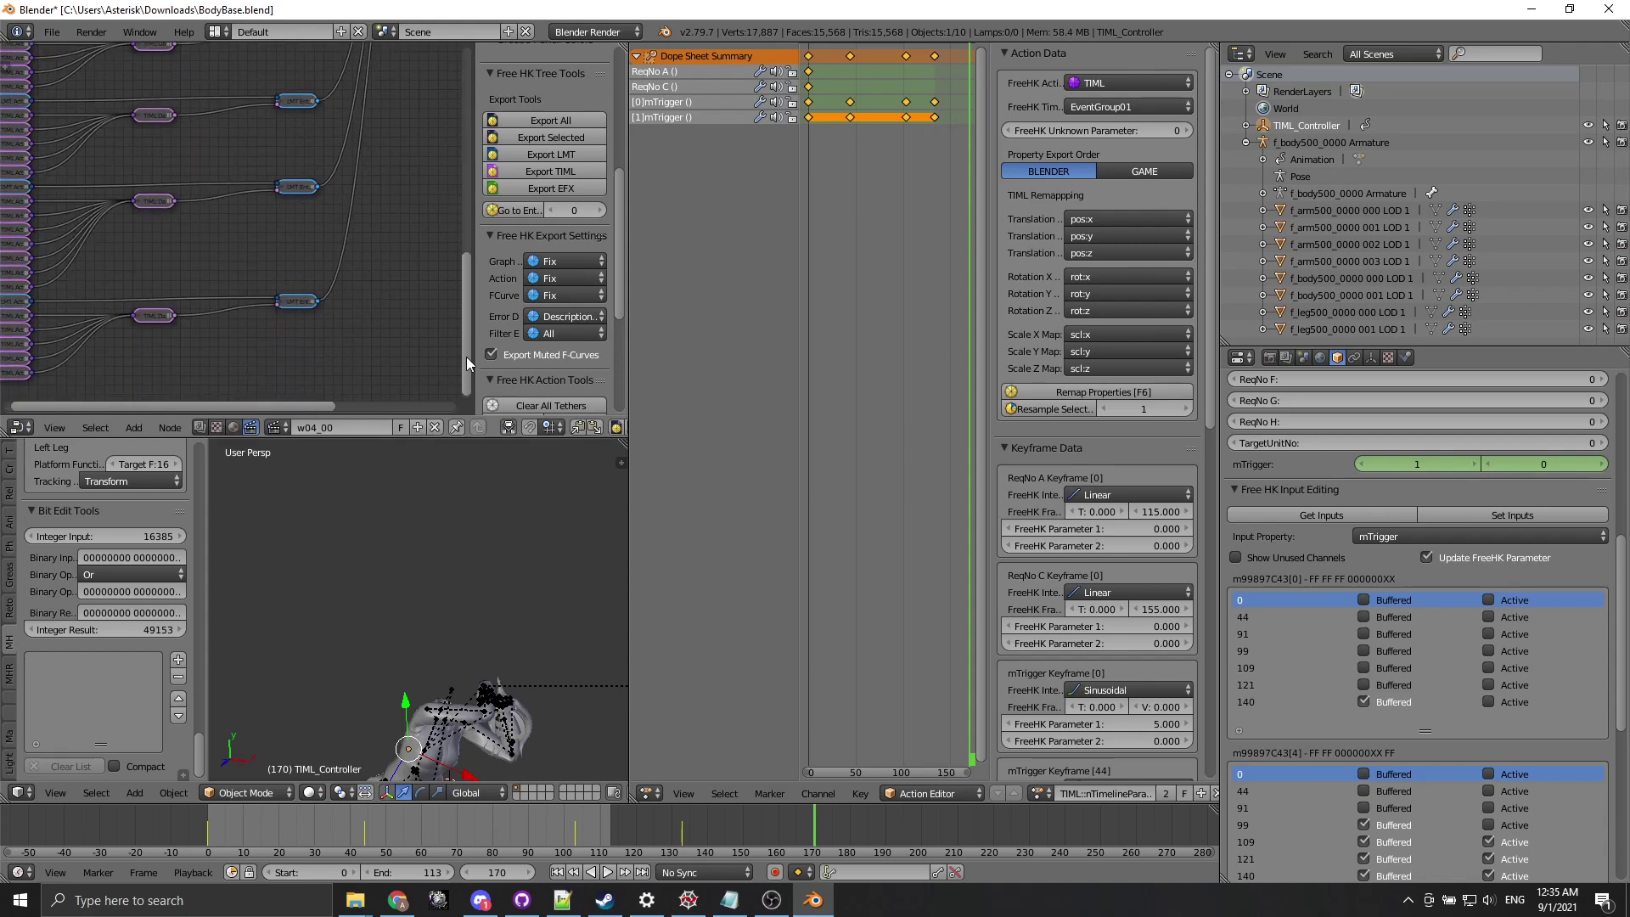
{"action": "left_click", "coordinate": [771, 900]}
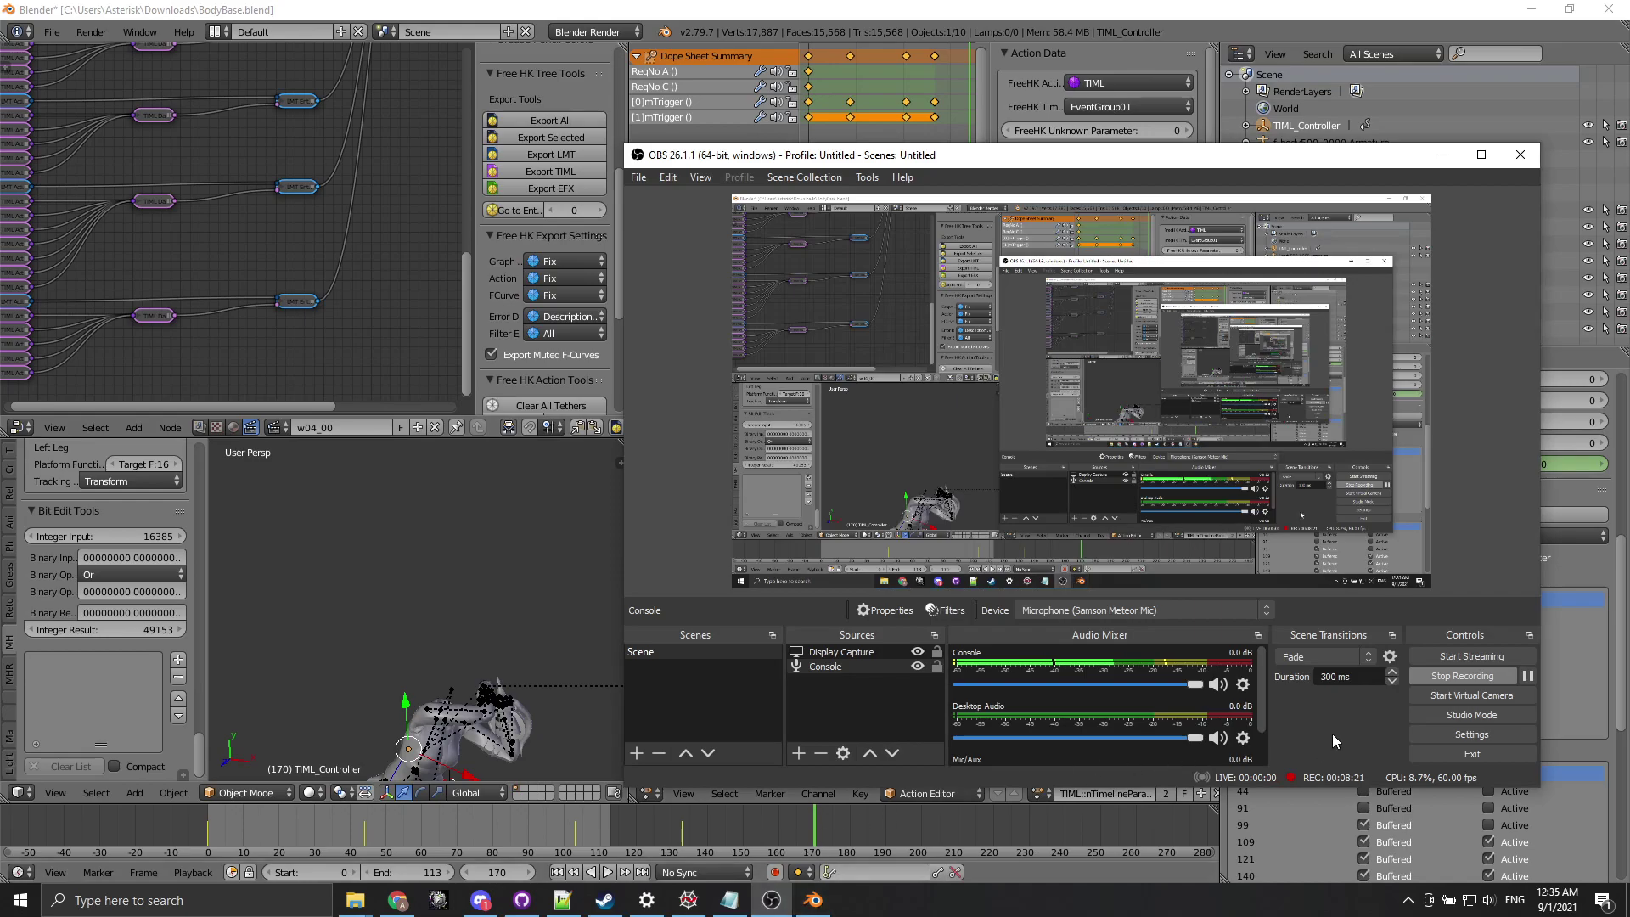